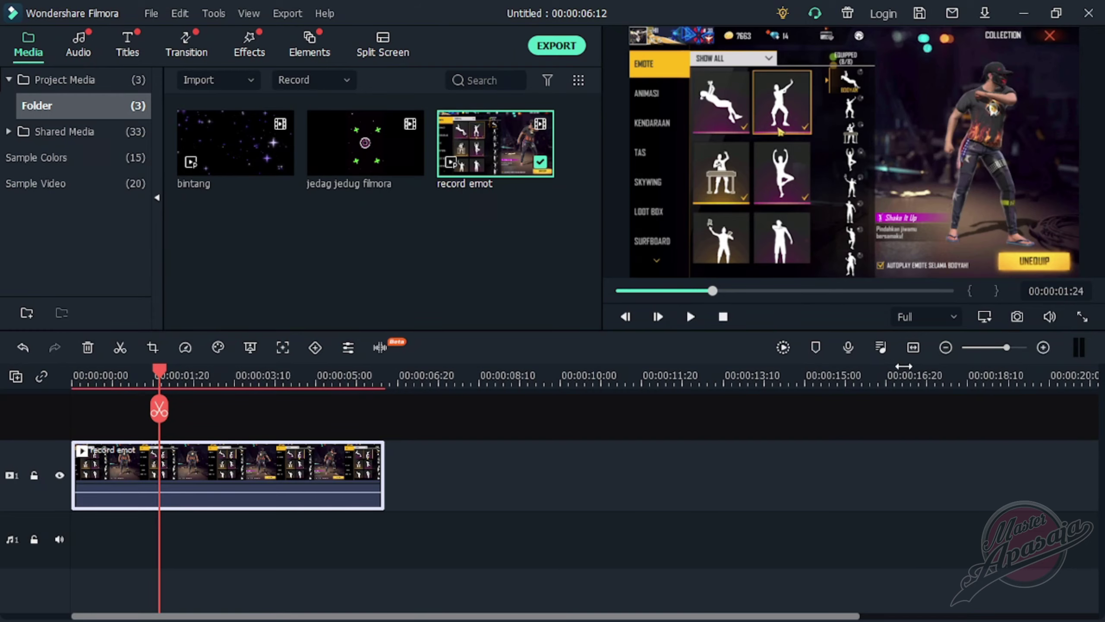
Change the project settings to a custom 540 x 960 resolution with a frame rate of 60 fps
{"action": "left_click", "coordinate": [985, 317]}
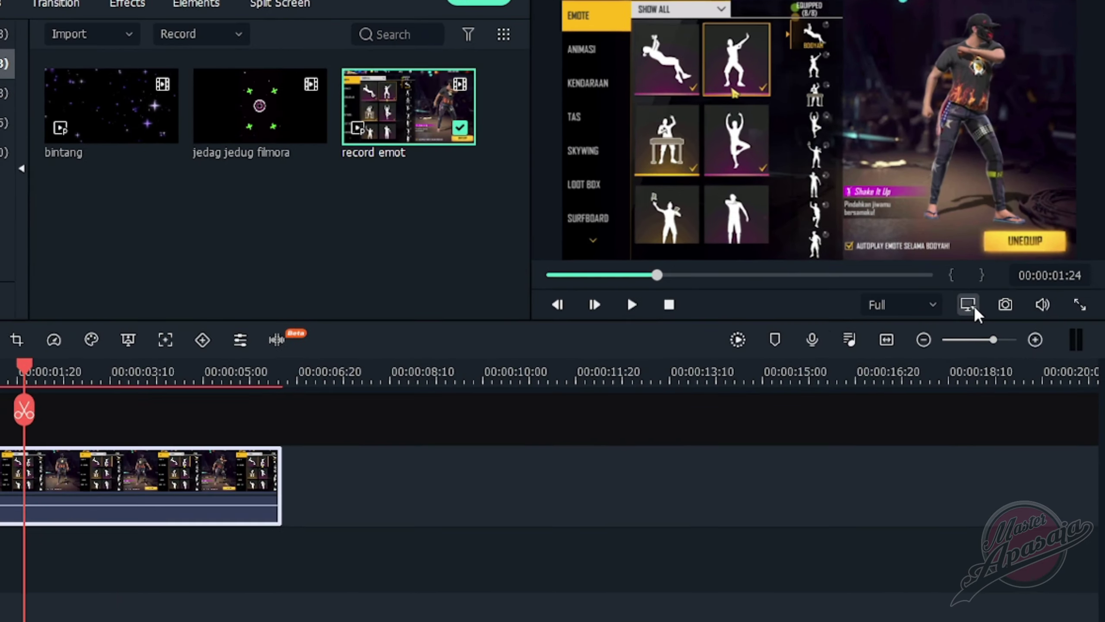
{"action": "left_click", "coordinate": [948, 351]}
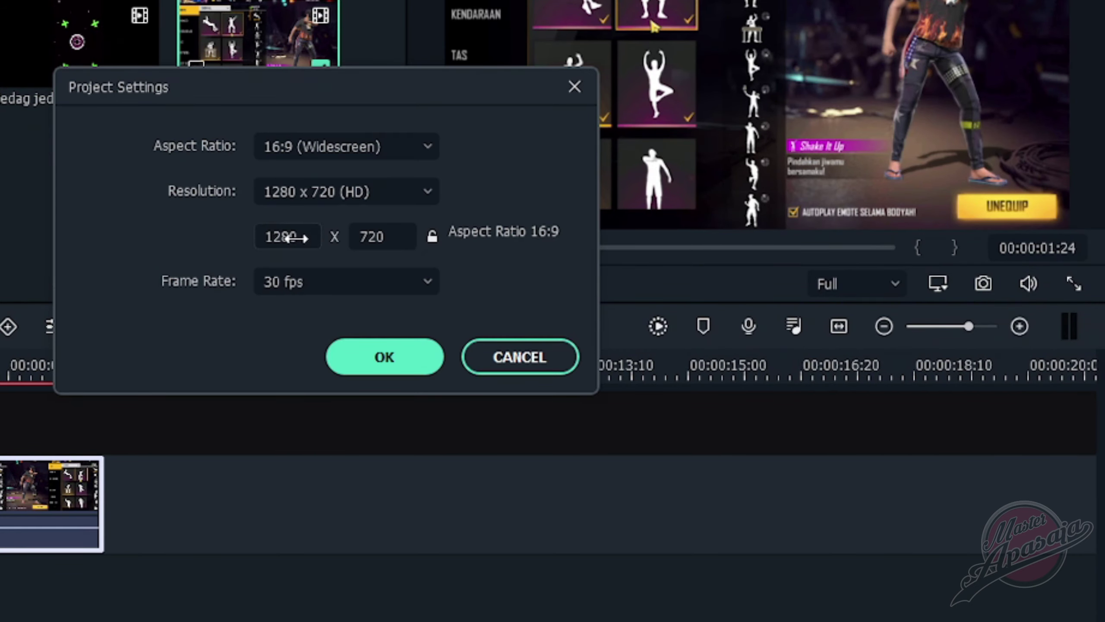
{"action": "left_click", "coordinate": [297, 238]}
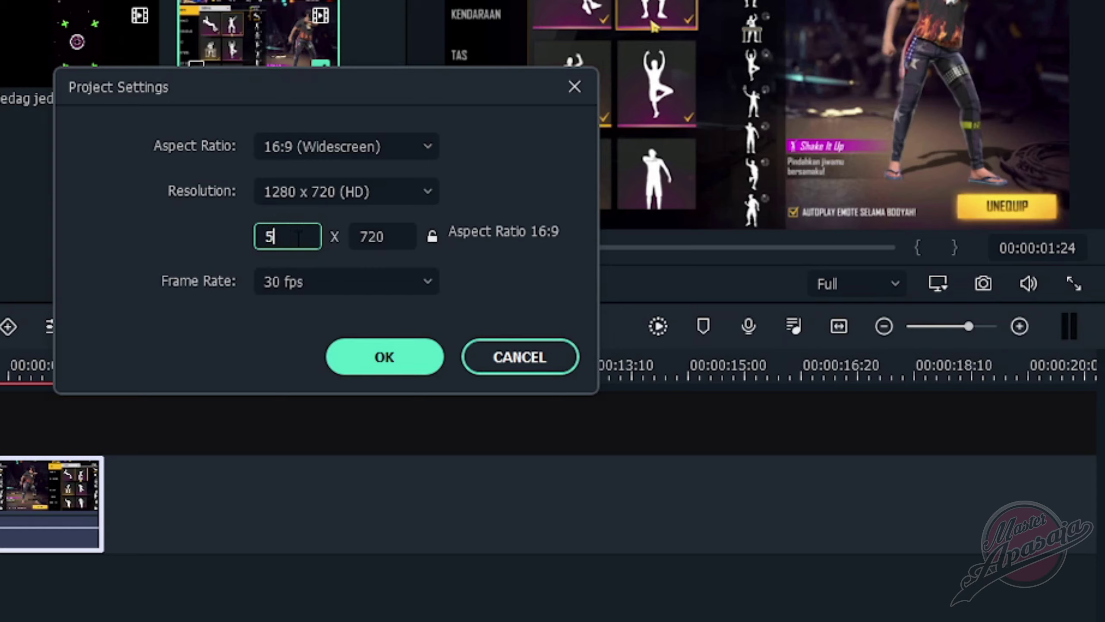
{"action": "type", "text": "540"}
{"action": "left_click", "coordinate": [371, 237]}
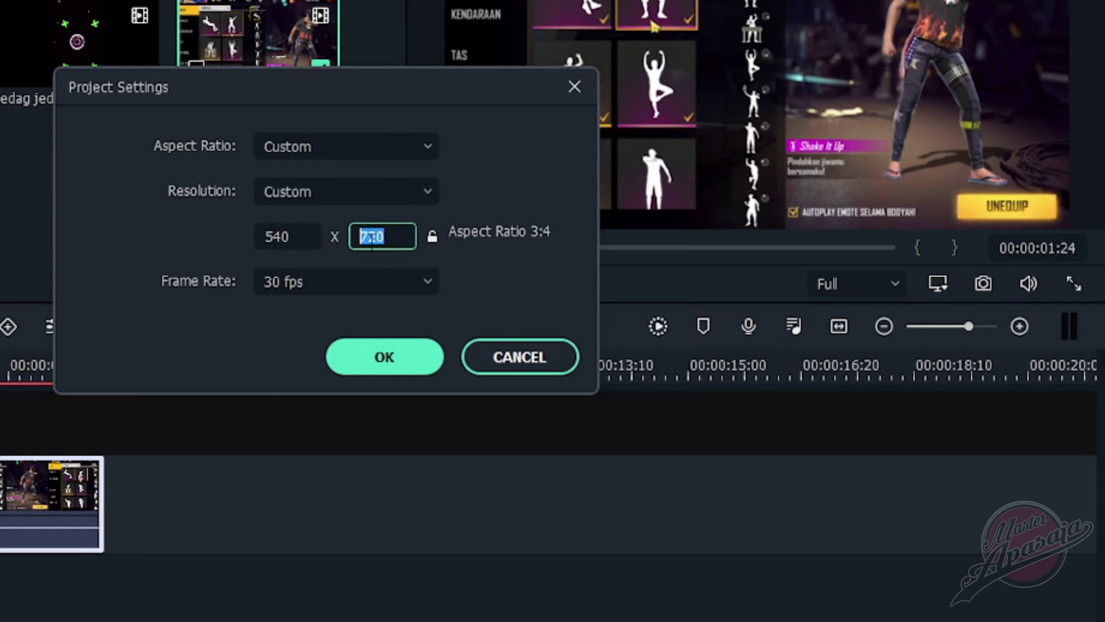
{"action": "type", "text": "960"}
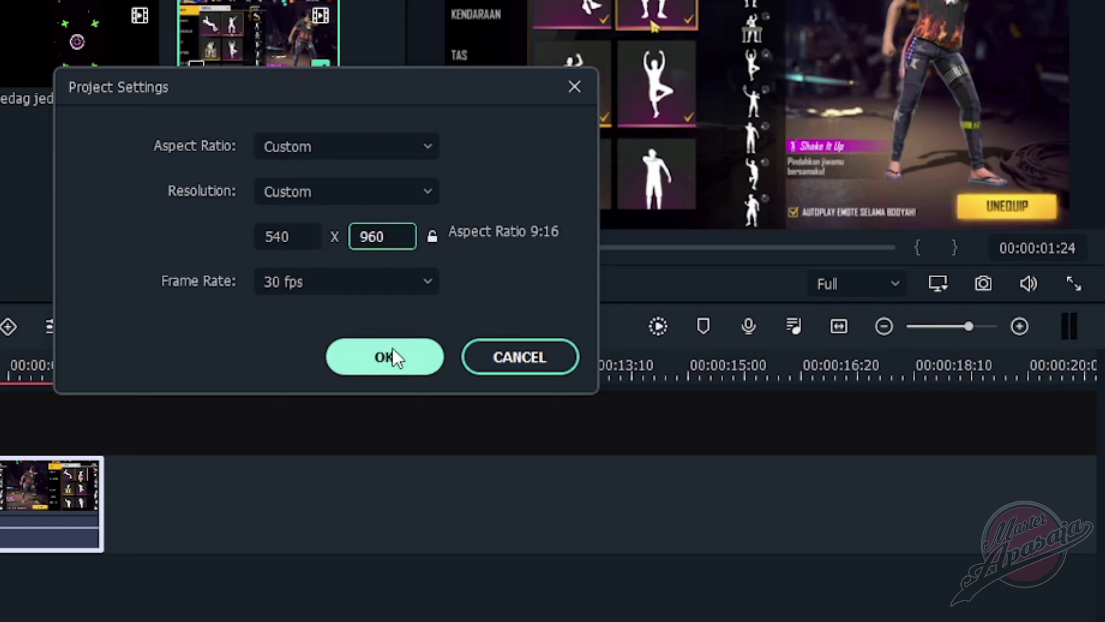
{"action": "left_click", "coordinate": [387, 290]}
{"action": "left_click", "coordinate": [289, 583]}
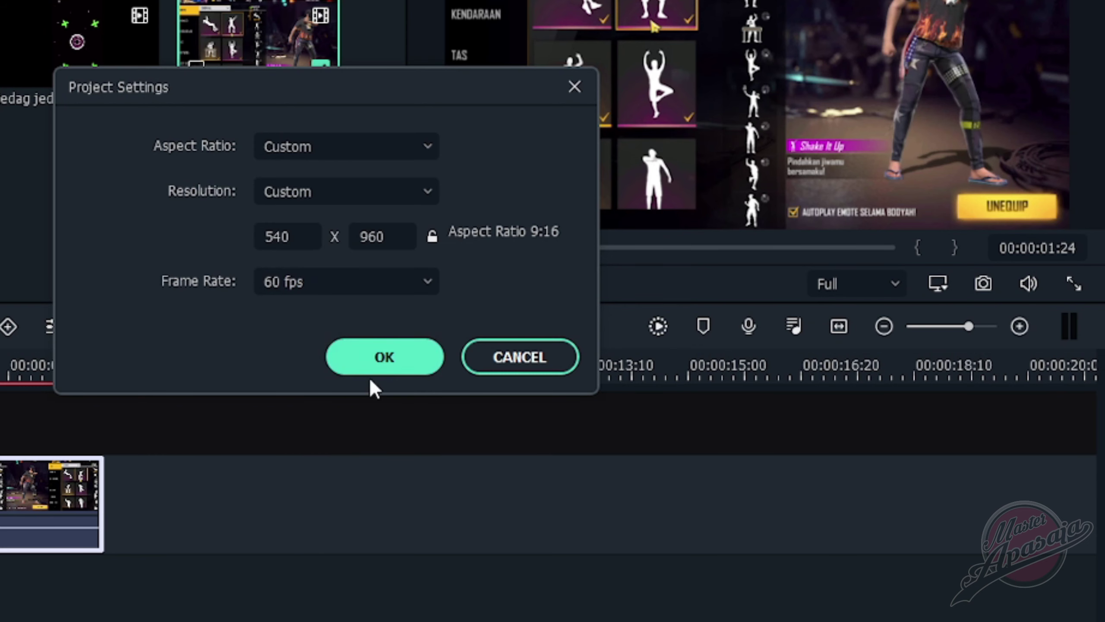
{"action": "left_click", "coordinate": [382, 358]}
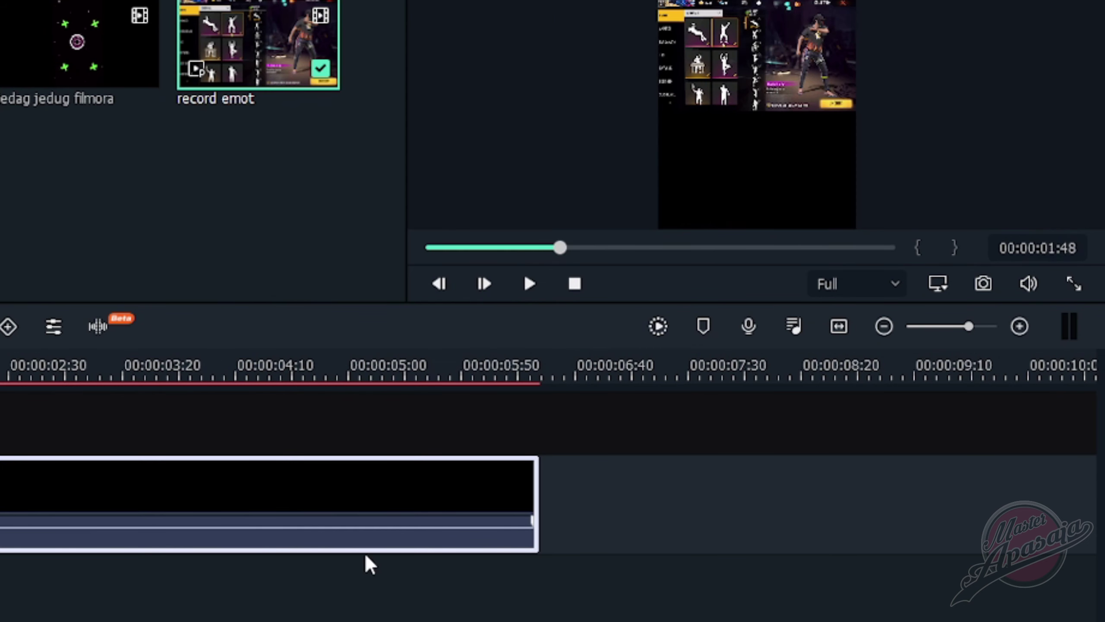
Move and enlarge the record emot clip in the preview, stretching it up to the top of the vertical frame
{"action": "left_click", "coordinate": [780, 80]}
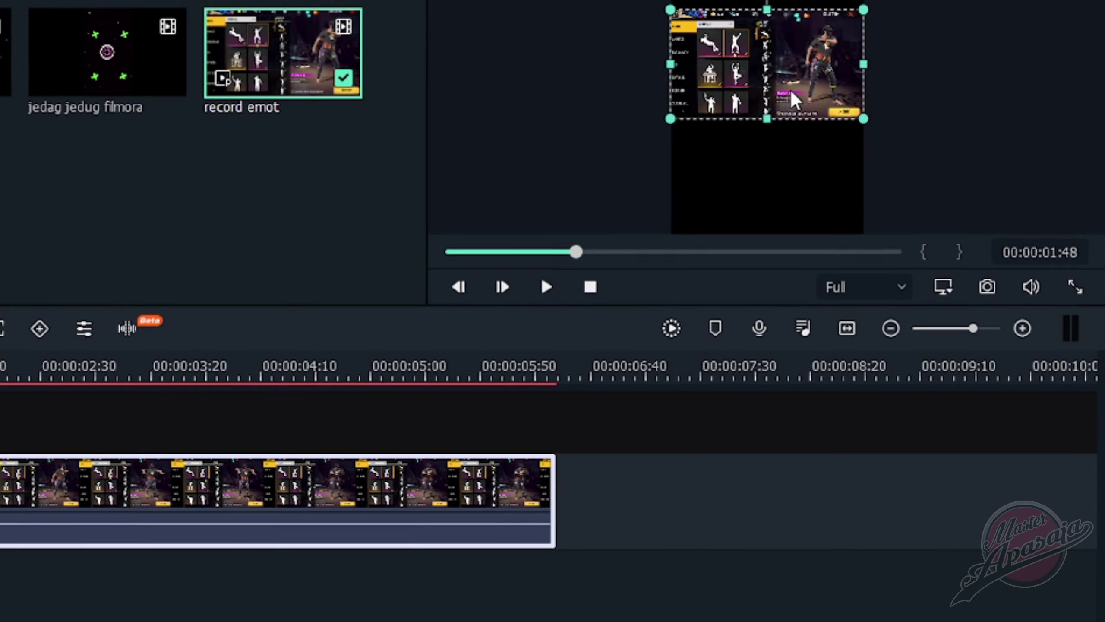
{"action": "left_click_drag", "start_coordinate": [658, 108], "coordinate": [581, 192]}
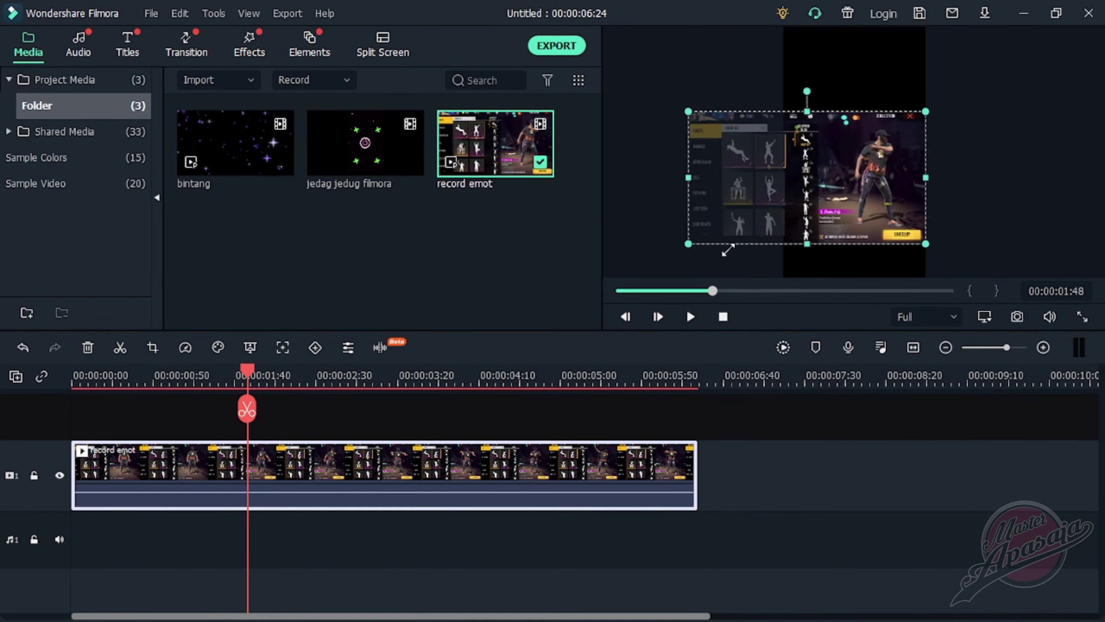
{"action": "left_click_drag", "start_coordinate": [727, 249], "coordinate": [618, 310]}
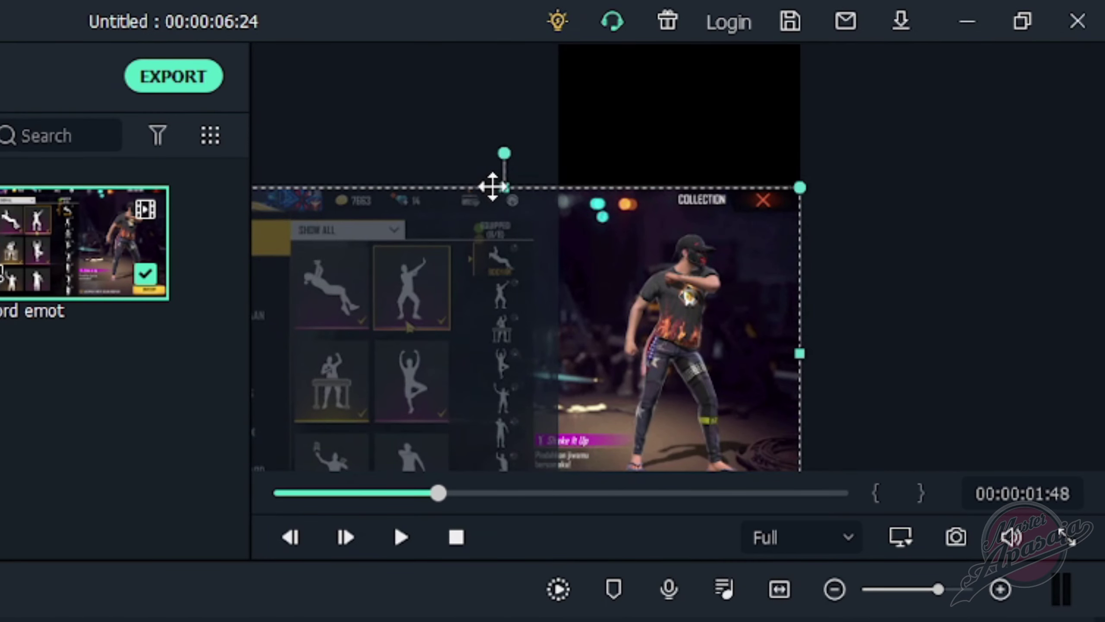
{"action": "left_click_drag", "start_coordinate": [512, 187], "coordinate": [490, 42]}
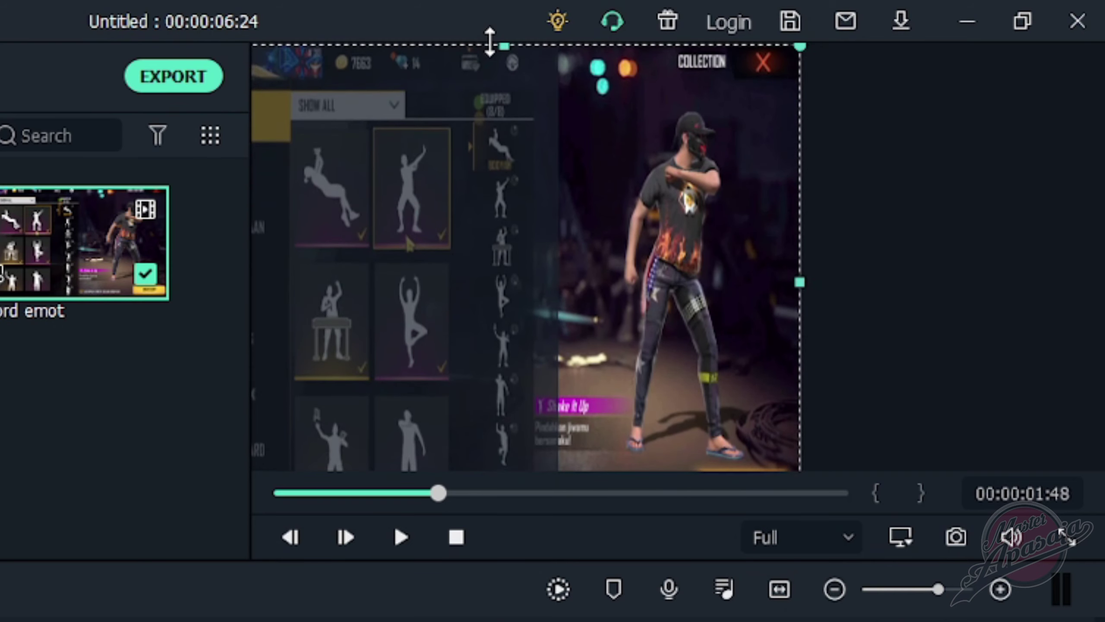
Widen and reposition the clip so the standing character is centred and fills the height of the vertical frame
{"action": "left_click_drag", "start_coordinate": [800, 282], "coordinate": [926, 291]}
{"action": "left_click_drag", "start_coordinate": [898, 353], "coordinate": [796, 347]}
{"action": "left_click_drag", "start_coordinate": [791, 190], "coordinate": [791, 143]}
{"action": "mouse_move", "coordinate": [833, 454]}
{"action": "left_mouse_down"}
{"action": "mouse_move", "coordinate": [851, 476]}
{"action": "mouse_move", "coordinate": [841, 468]}
{"action": "left_mouse_up"}
{"action": "mouse_move", "coordinate": [730, 397]}
{"action": "left_mouse_down"}
{"action": "mouse_move", "coordinate": [717, 399]}
{"action": "mouse_move", "coordinate": [720, 414]}
{"action": "left_mouse_up"}
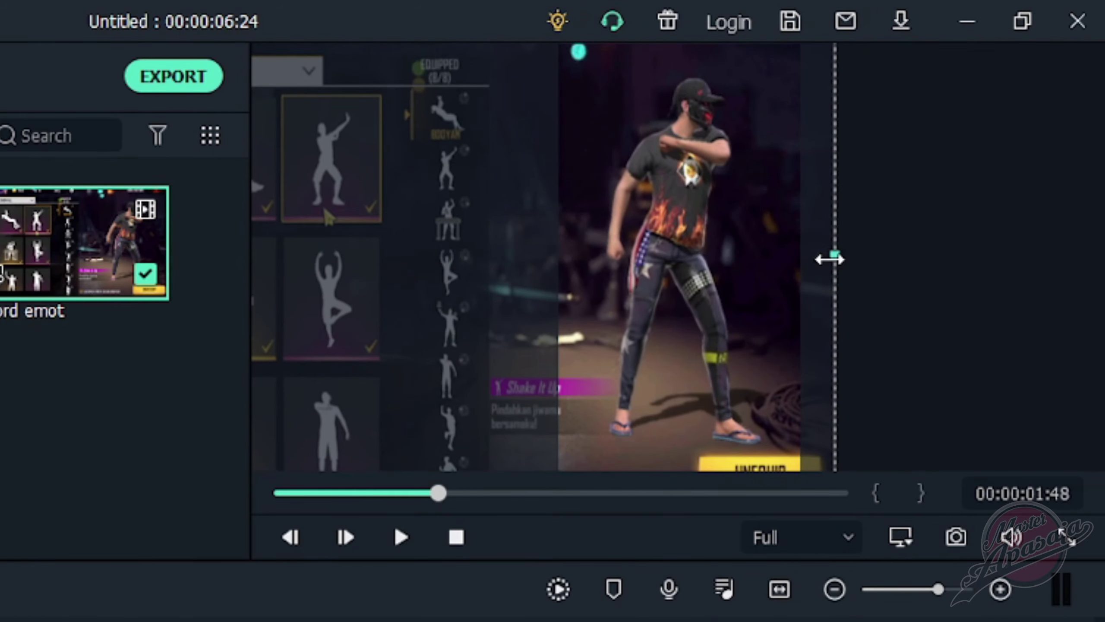
{"action": "left_click_drag", "start_coordinate": [838, 260], "coordinate": [846, 259]}
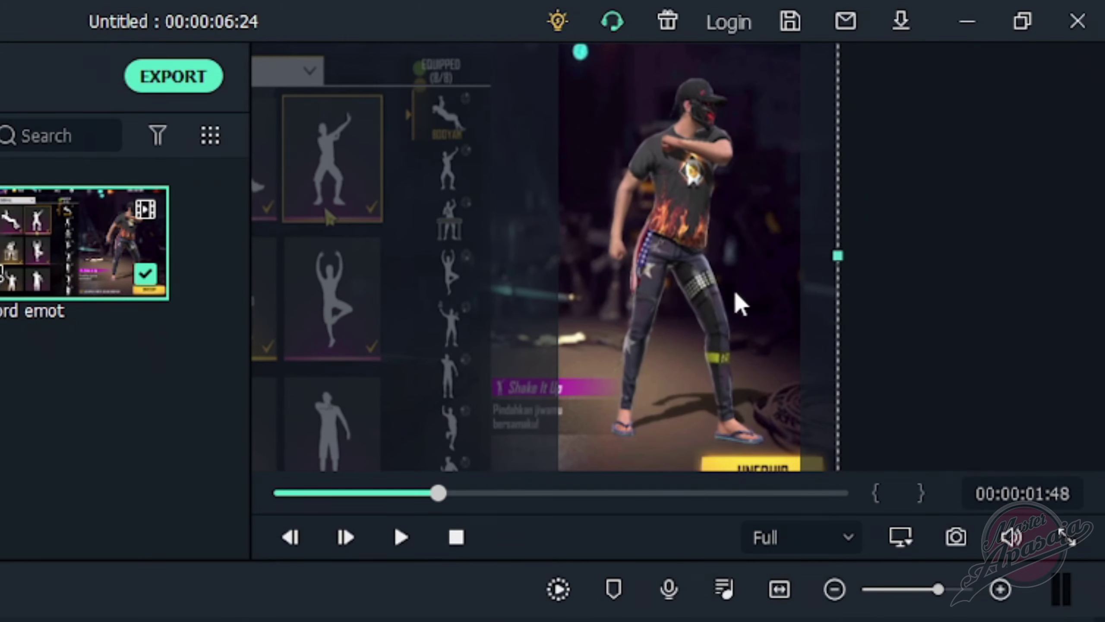
{"action": "left_click", "coordinate": [876, 296]}
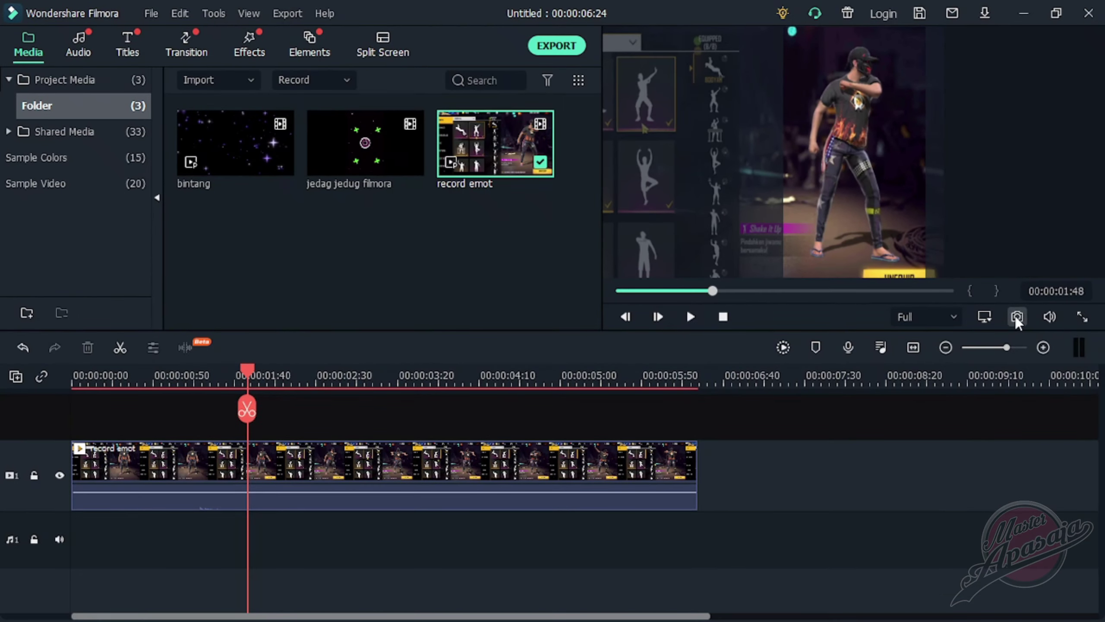
Capture the current preview frame as a snapshot and open its image file from the Snapshot folder in Photoshop
{"action": "left_click", "coordinate": [955, 536]}
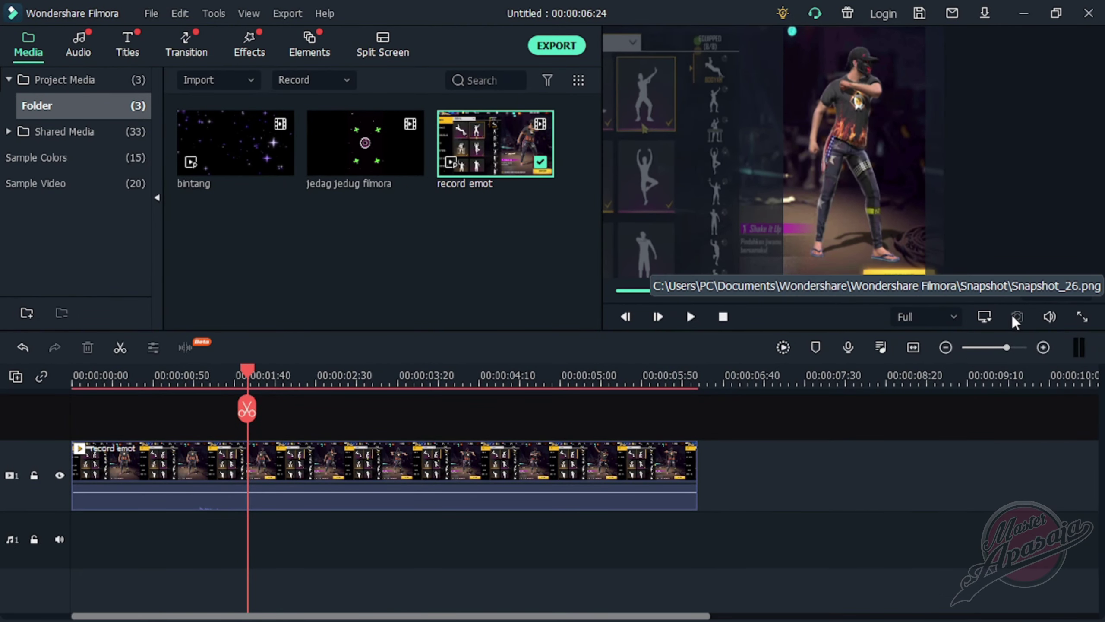
{"action": "right_click", "coordinate": [239, 253]}
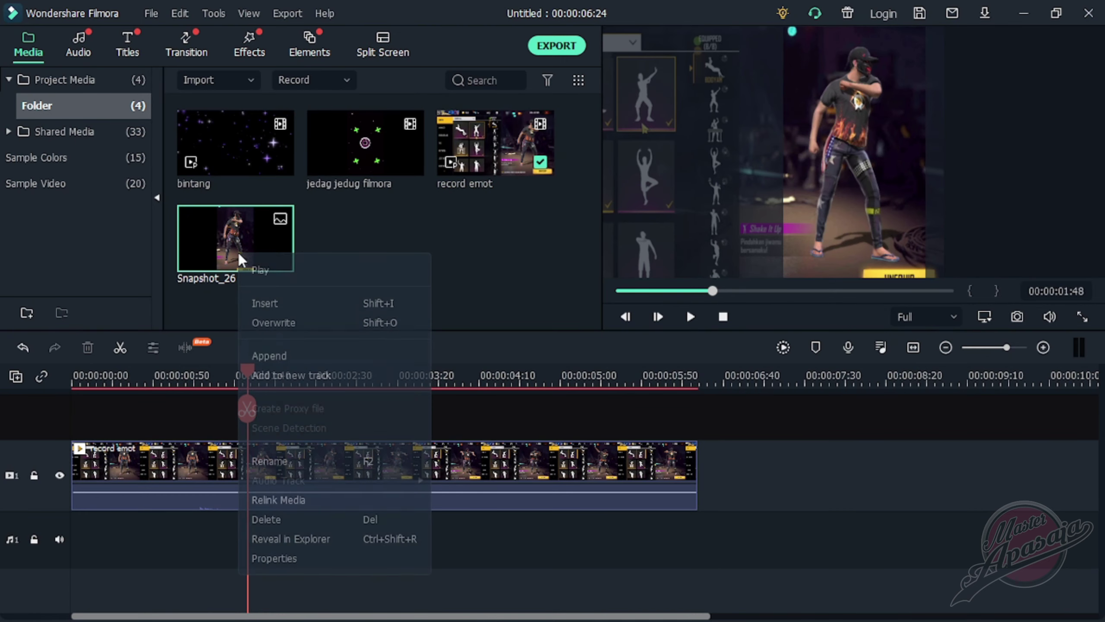
{"action": "left_click", "coordinate": [252, 540]}
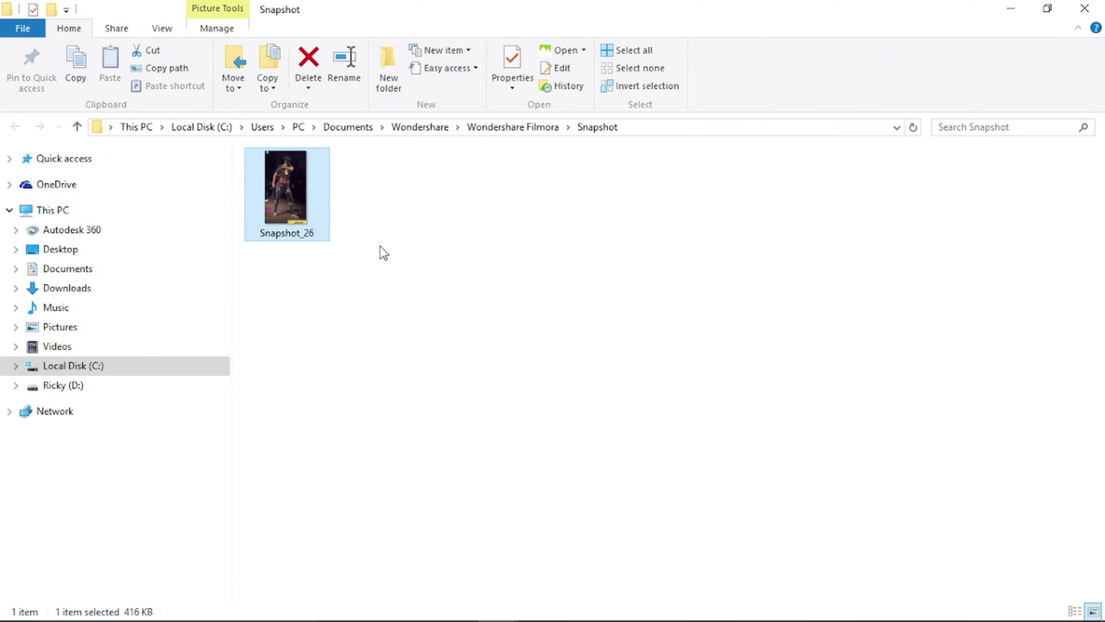
{"action": "left_click_drag", "start_coordinate": [306, 190], "coordinate": [409, 203]}
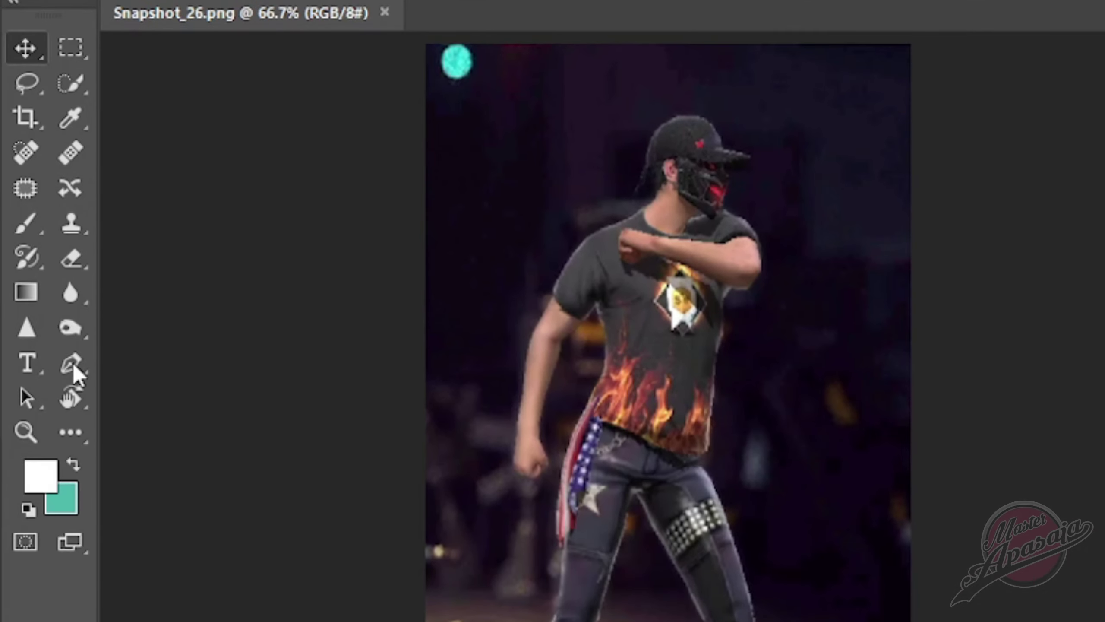
Start a Pen tool path at the character's rear sleeve, tracing the shoulder, neck and cap to the start of the brim
{"action": "left_click", "coordinate": [42, 273]}
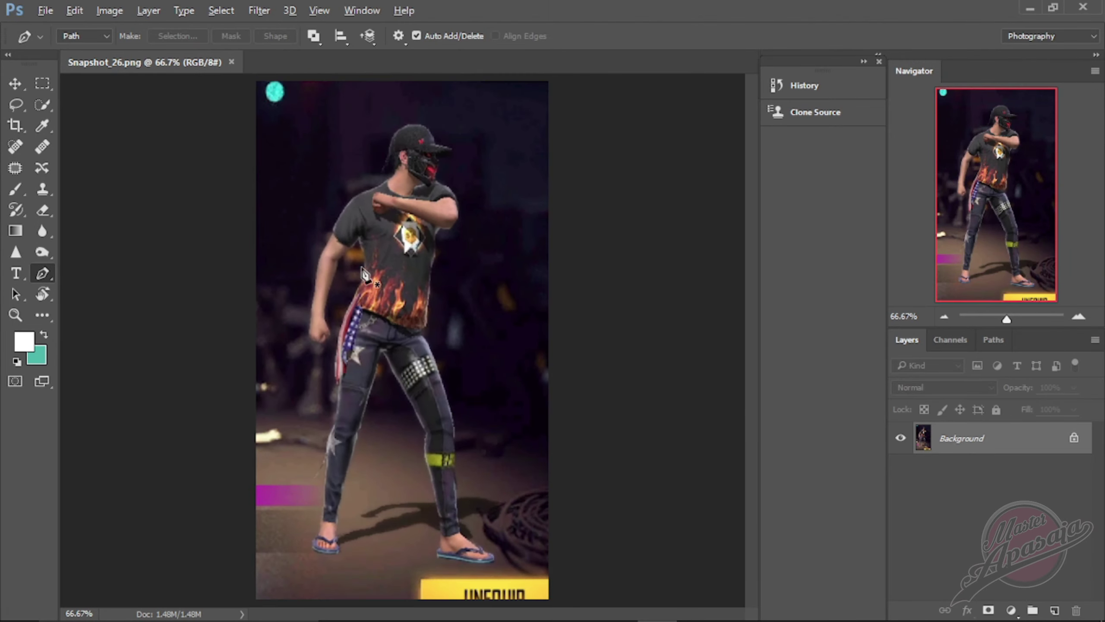
{"action": "scroll", "coordinate": [346, 236], "scroll_direction": "up", "scroll_amount": 2}
{"action": "left_click", "coordinate": [333, 227]}
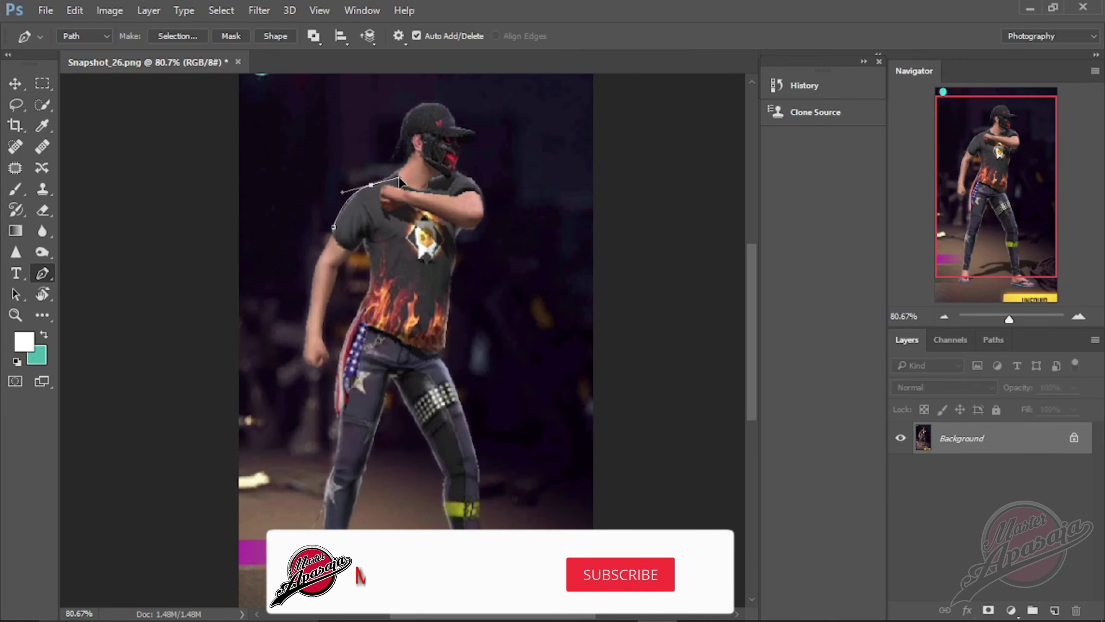
{"action": "left_click_drag", "start_coordinate": [399, 179], "coordinate": [399, 178]}
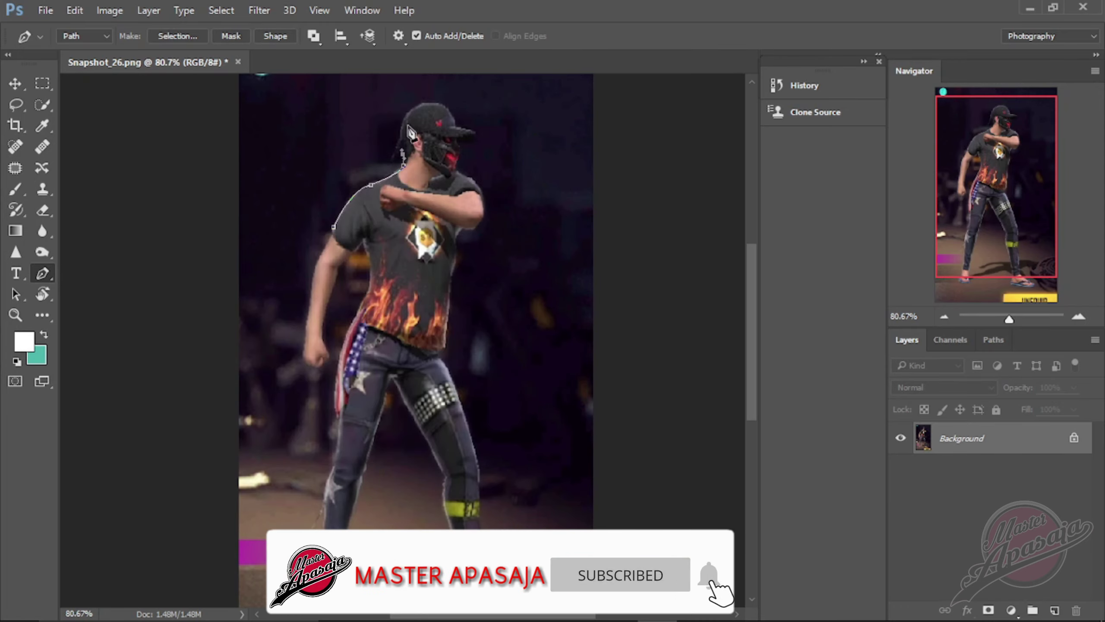
{"action": "left_click", "coordinate": [403, 154]}
{"action": "left_click", "coordinate": [413, 106]}
{"action": "left_click", "coordinate": [448, 112]}
{"action": "left_click", "coordinate": [456, 127]}
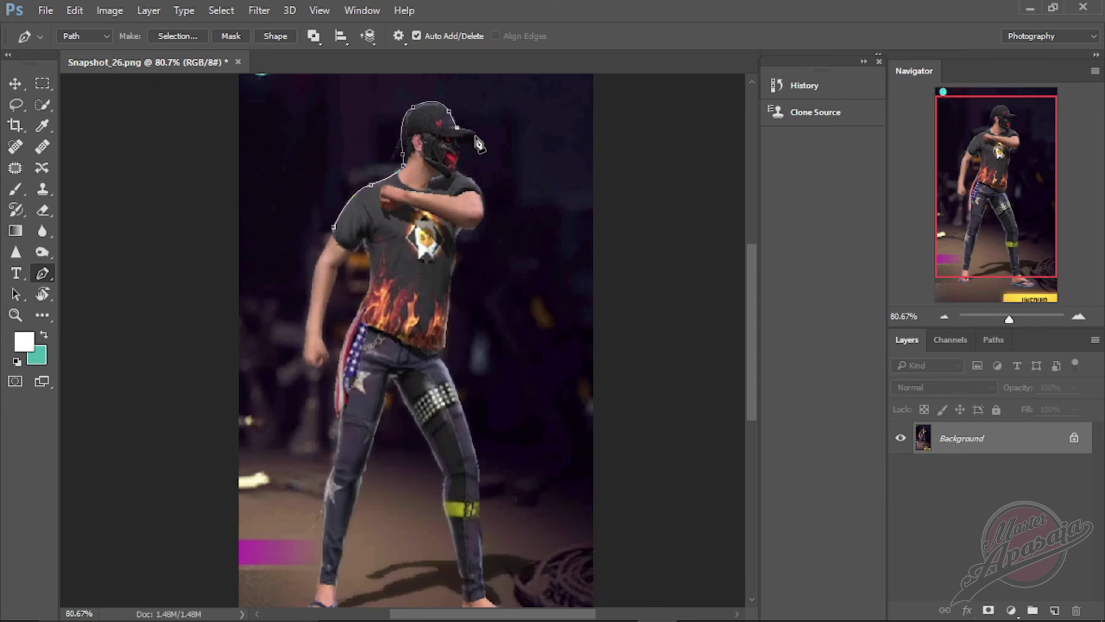
Continue the path around the brim, face and raised arm, then down the torso and outer front leg around the foot
{"action": "scroll", "coordinate": [474, 141], "scroll_direction": "up", "scroll_amount": 2}
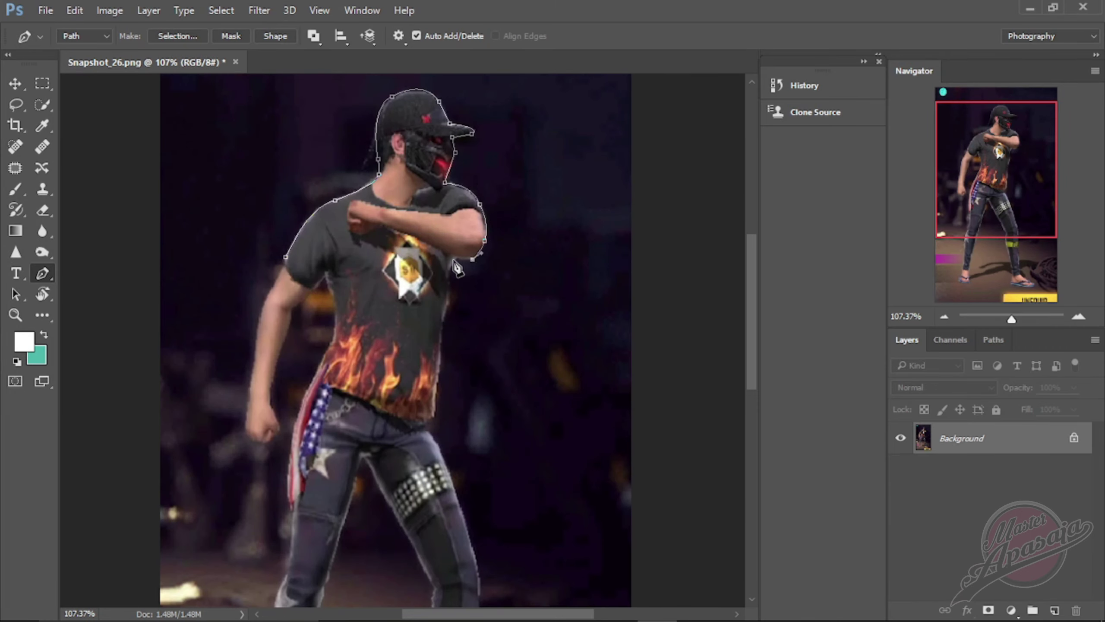
{"action": "scroll", "coordinate": [444, 349], "scroll_direction": "down", "scroll_amount": 1}
{"action": "left_click", "coordinate": [435, 385]}
{"action": "scroll", "coordinate": [457, 370], "scroll_direction": "down", "scroll_amount": 4}
{"action": "left_click", "coordinate": [481, 451]}
{"action": "scroll", "coordinate": [483, 435], "scroll_direction": "down", "scroll_amount": 3}
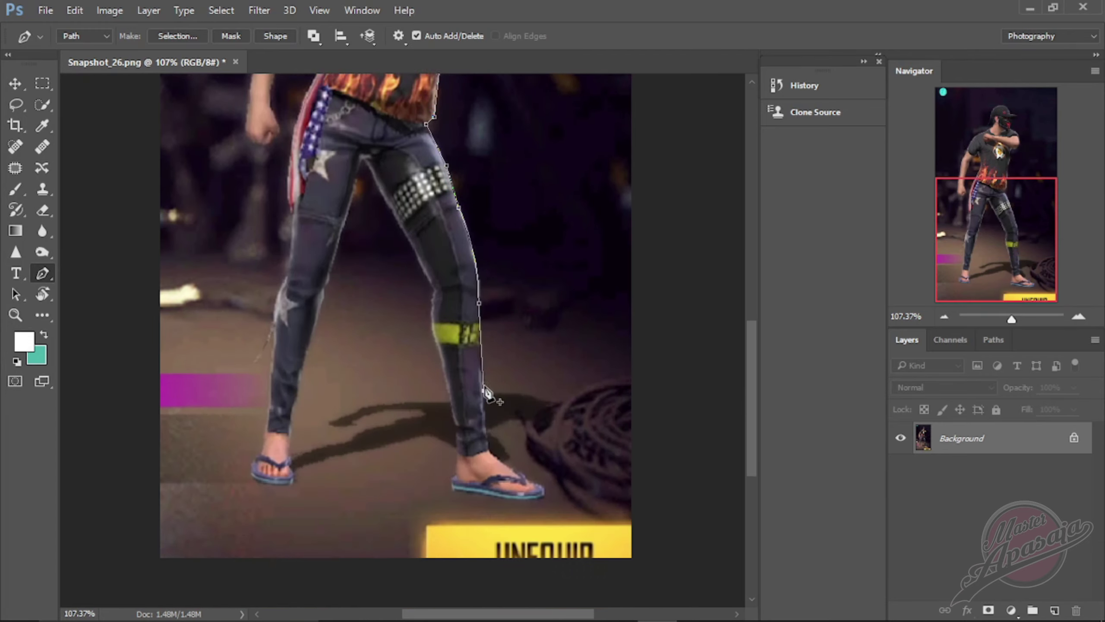
{"action": "left_click", "coordinate": [488, 369]}
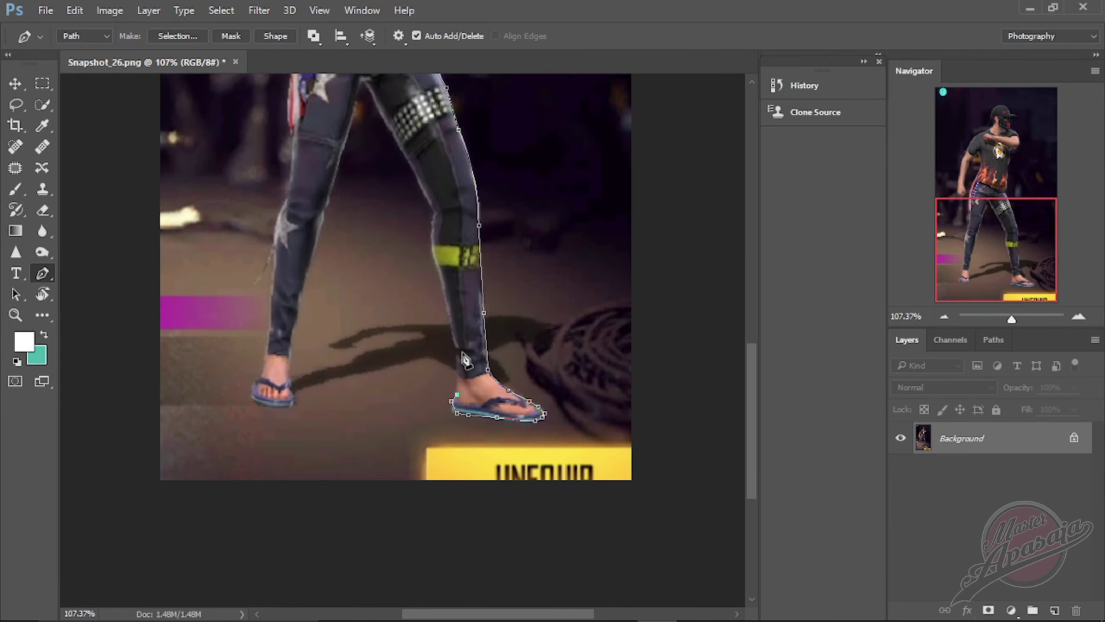
Continue the path up the inner side of the front leg to the crotch and down the inner rear leg
{"action": "left_click", "coordinate": [401, 150]}
{"action": "left_click", "coordinate": [366, 87]}
{"action": "scroll", "coordinate": [368, 87], "scroll_direction": "down", "scroll_amount": 2}
{"action": "scroll", "coordinate": [366, 183], "scroll_direction": "up", "scroll_amount": 3}
{"action": "left_click", "coordinate": [360, 192]}
{"action": "left_click", "coordinate": [333, 292]}
{"action": "left_click", "coordinate": [315, 351]}
Trace the rear foot, outer rear leg, waist and hanging arm, closing the path at the starting sleeve point
{"action": "scroll", "coordinate": [305, 326], "scroll_direction": "down", "scroll_amount": 2}
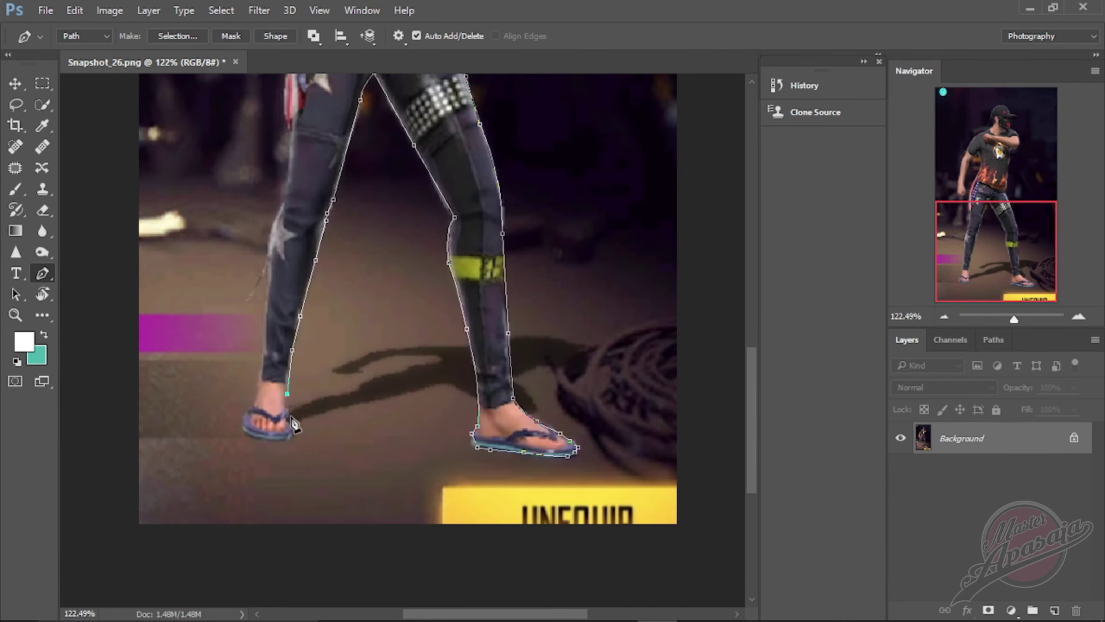
{"action": "scroll", "coordinate": [283, 224], "scroll_direction": "up", "scroll_amount": 4}
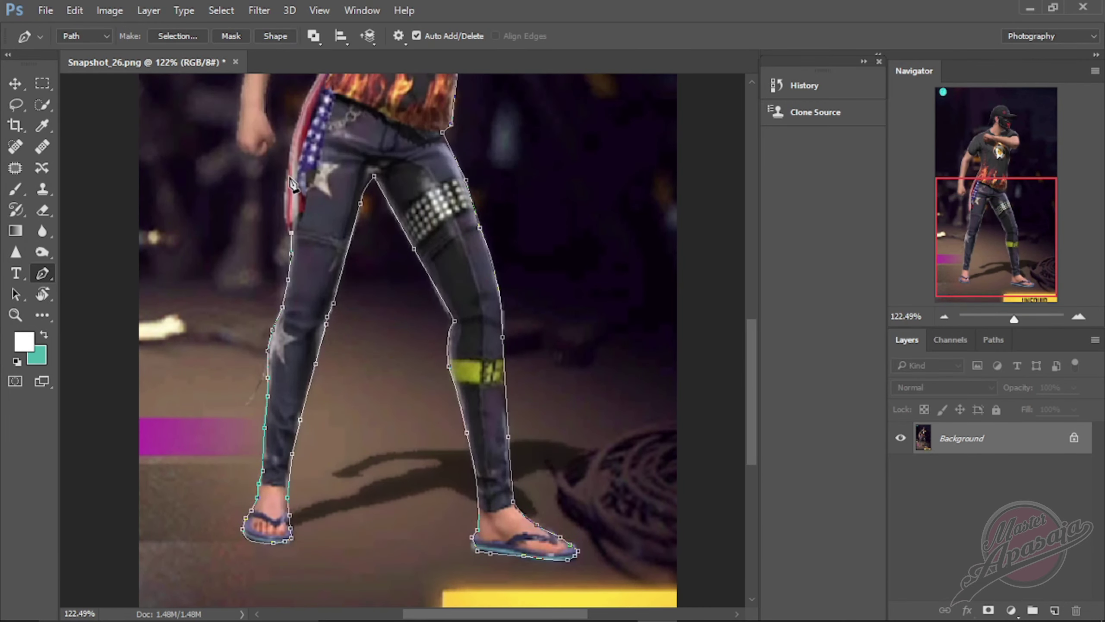
{"action": "scroll", "coordinate": [331, 180], "scroll_direction": "up", "scroll_amount": 1}
{"action": "left_click", "coordinate": [331, 135]}
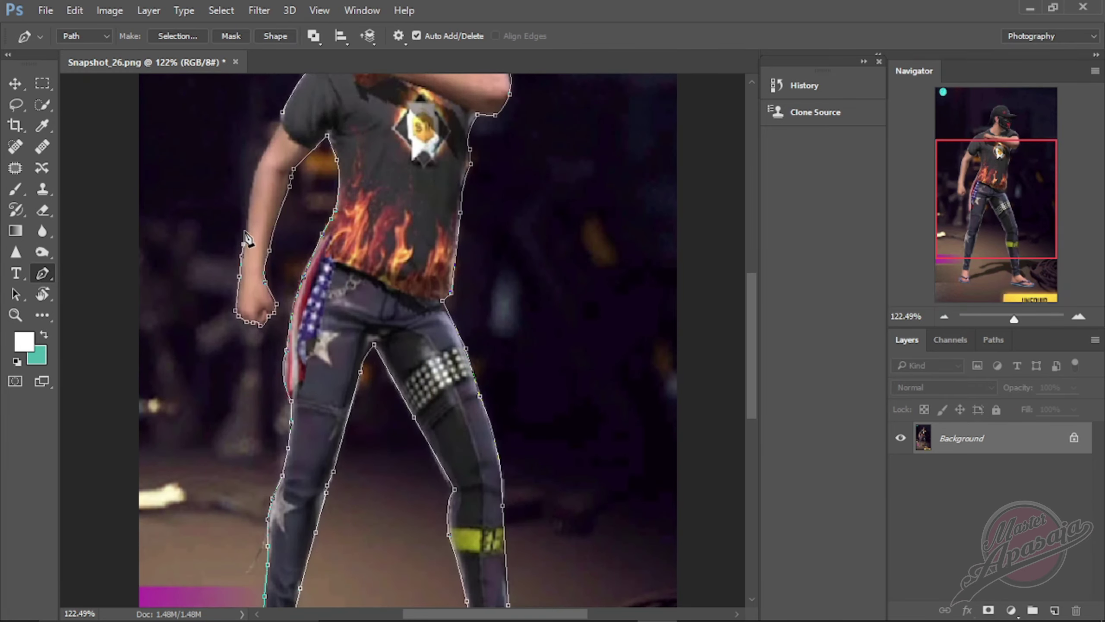
{"action": "scroll", "coordinate": [283, 218], "scroll_direction": "down", "scroll_amount": 4}
{"action": "scroll", "coordinate": [331, 200], "scroll_direction": "up", "scroll_amount": 4}
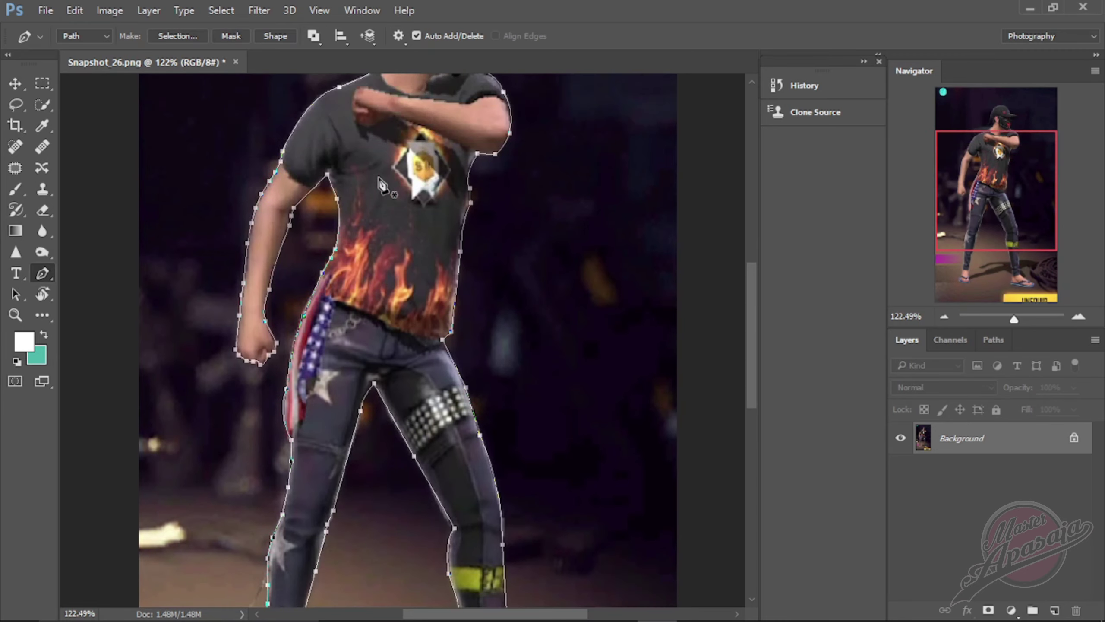
{"action": "scroll", "coordinate": [383, 191], "scroll_direction": "down", "scroll_amount": 4}
{"action": "scroll", "coordinate": [383, 191], "scroll_direction": "up", "scroll_amount": 2}
Convert the path to a selection to copy the character onto a new layer, and hide the Background layer
{"action": "right_click", "coordinate": [397, 210]}
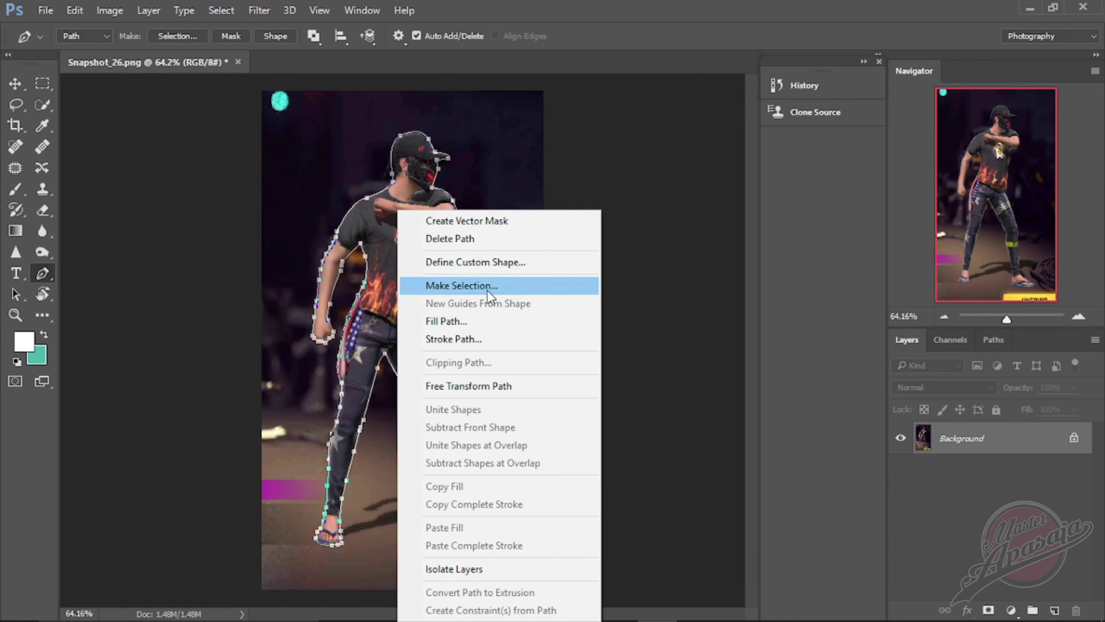
{"action": "left_click", "coordinate": [473, 288]}
{"action": "left_click", "coordinate": [632, 171]}
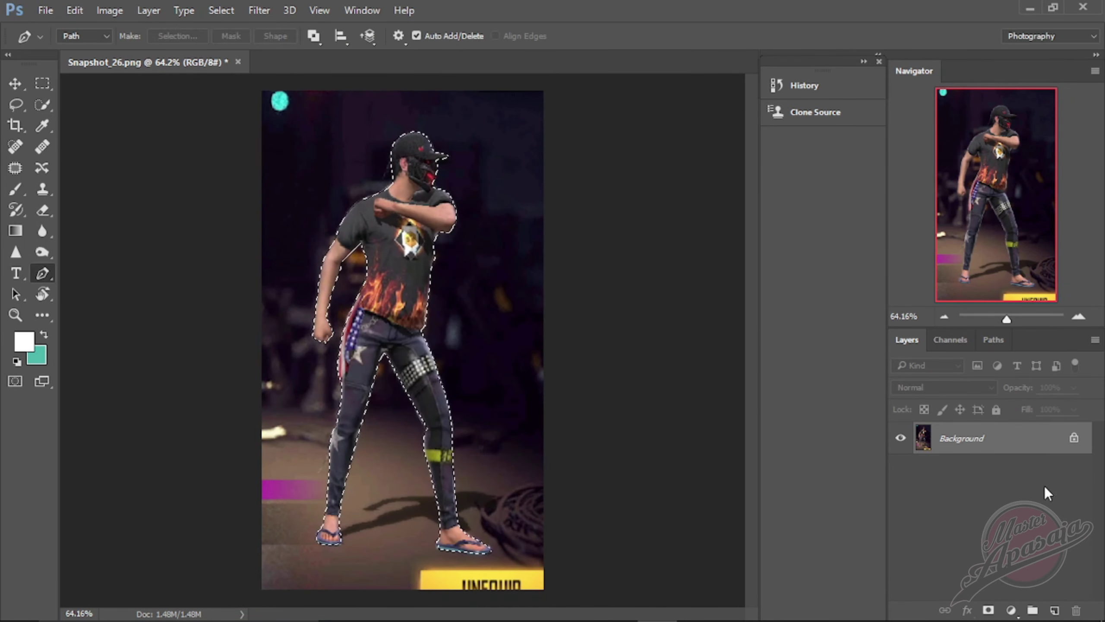
{"action": "key", "text": "ctrl+j"}
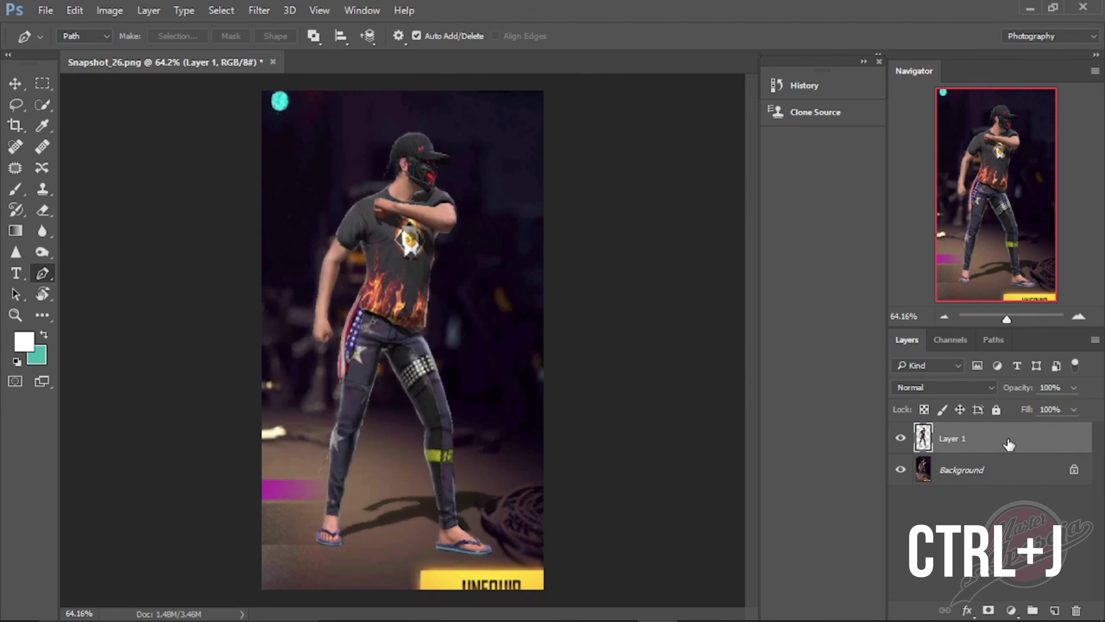
{"action": "left_click", "coordinate": [900, 469]}
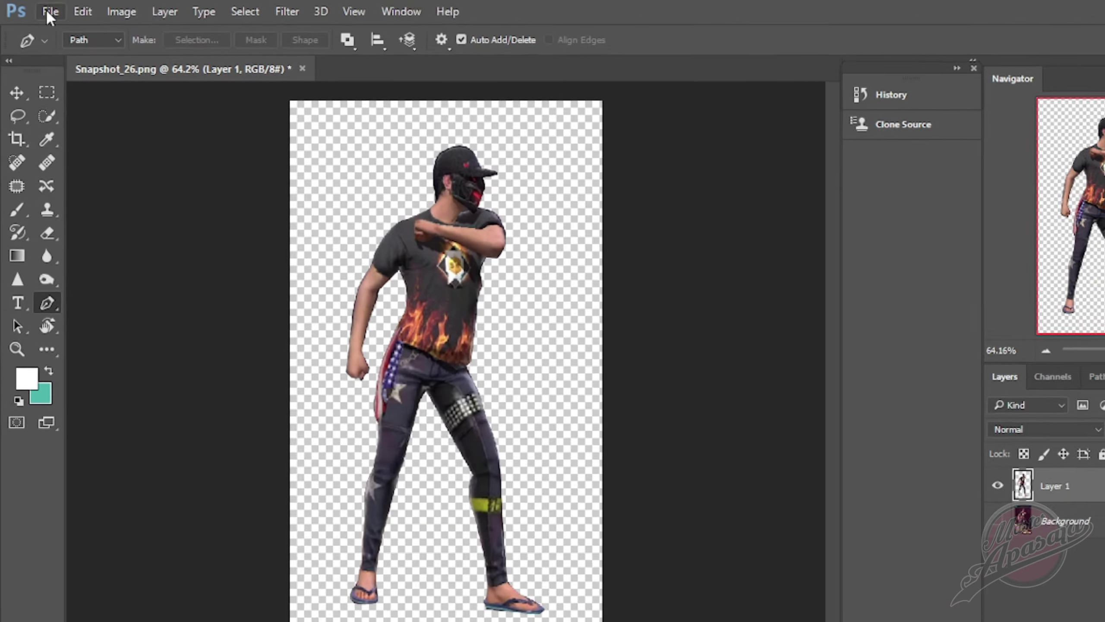
Save the character cut-out in PNG format as "Snapshot_26 png" in the Snapshot folder
{"action": "left_click", "coordinate": [46, 10]}
{"action": "left_click", "coordinate": [70, 175]}
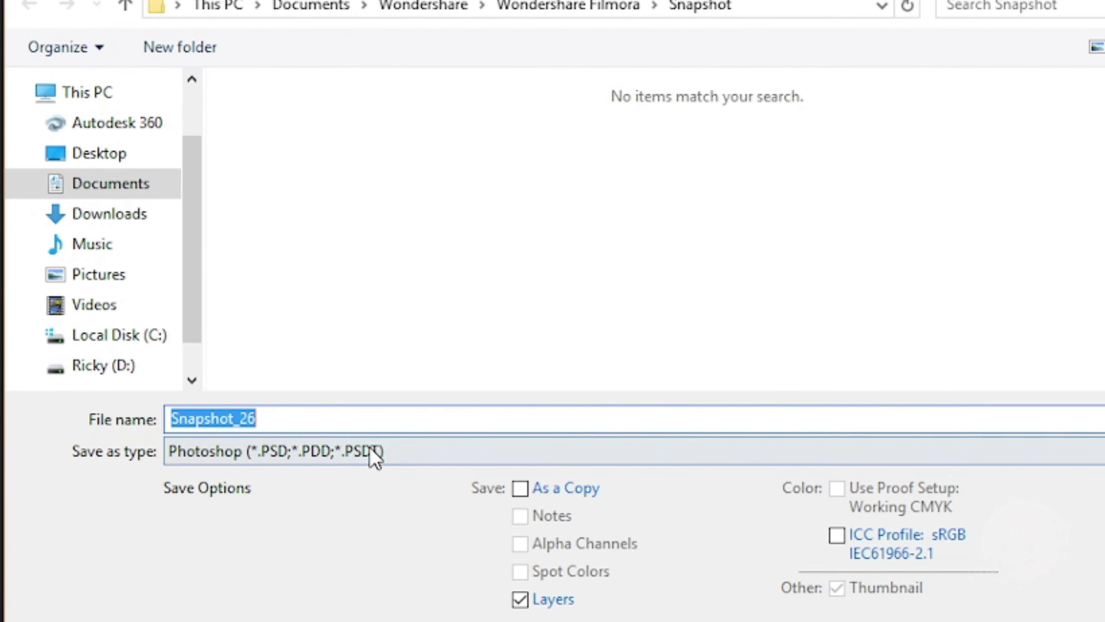
{"action": "left_click", "coordinate": [573, 583]}
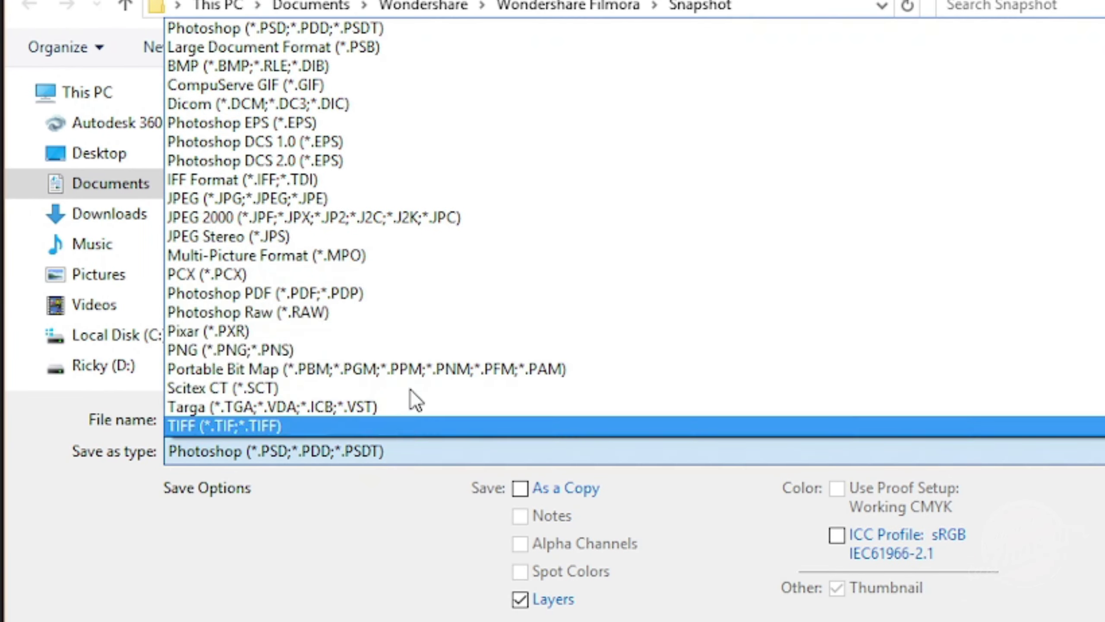
{"action": "left_click", "coordinate": [278, 348]}
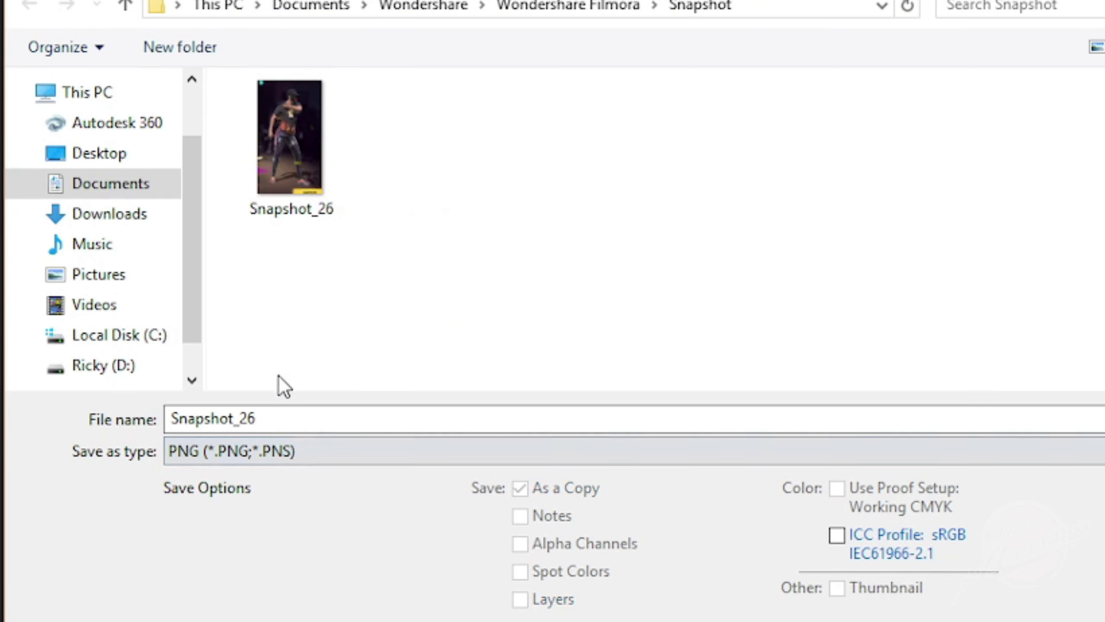
{"action": "left_click", "coordinate": [307, 419]}
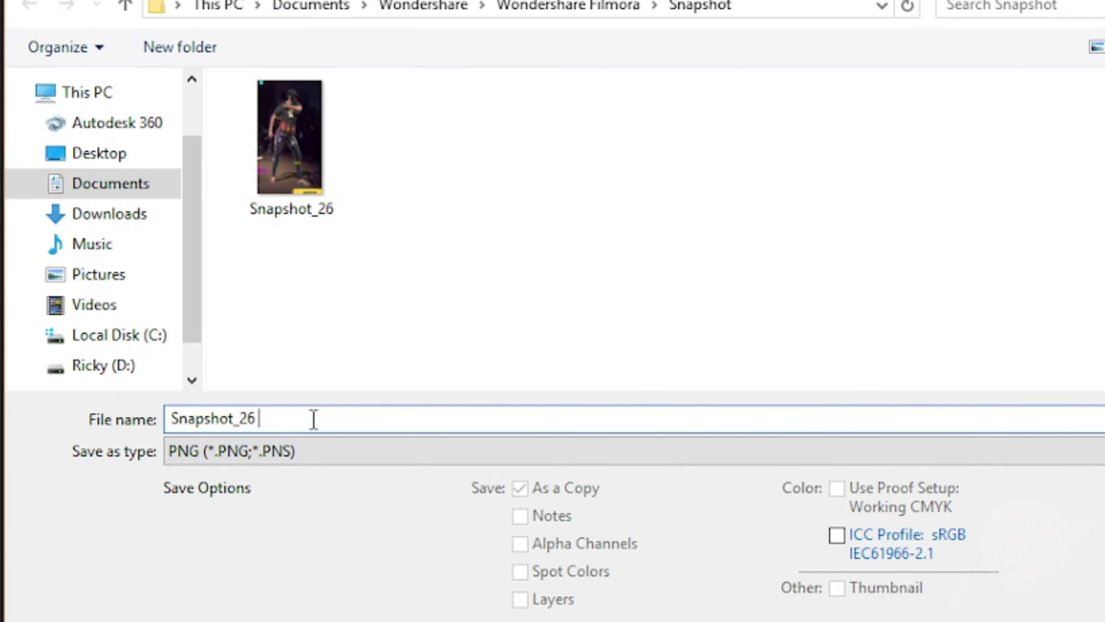
{"action": "type", "text": "png"}
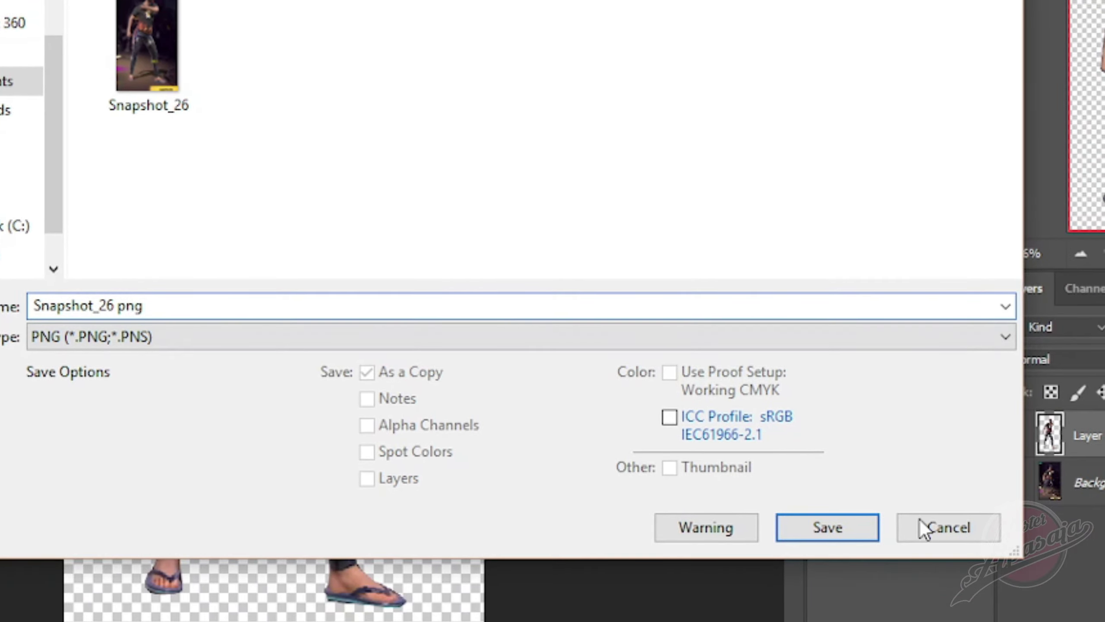
{"action": "left_click", "coordinate": [920, 520]}
Switch to the Snapshot folder in File Explorer and import Snapshot_26 png into the Filmora project media
{"action": "left_click", "coordinate": [1029, 8]}
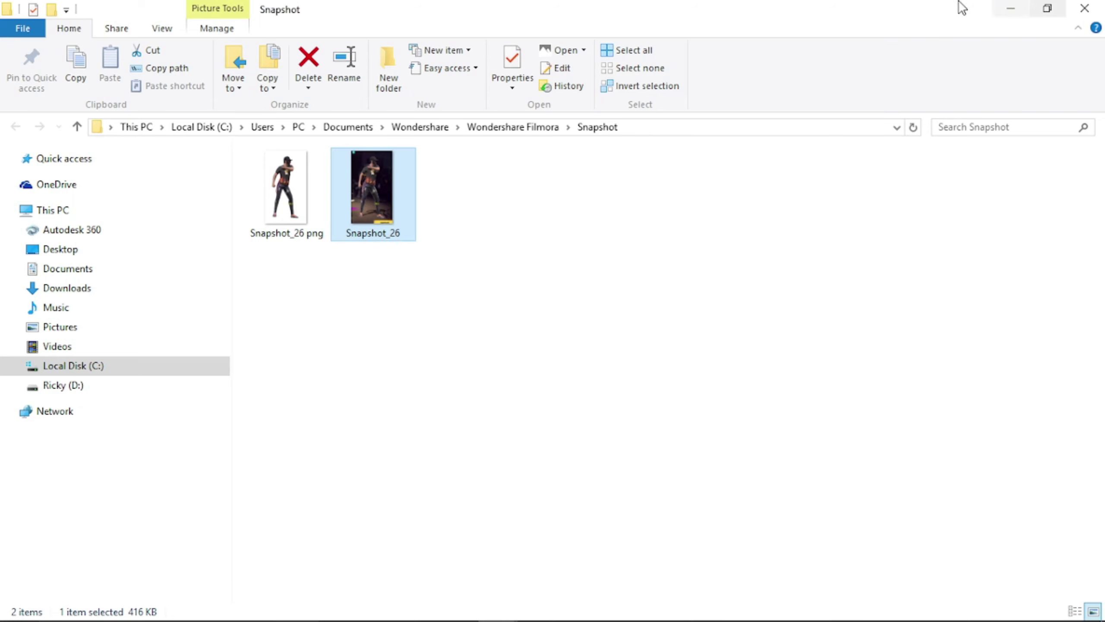
{"action": "left_click", "coordinate": [298, 210]}
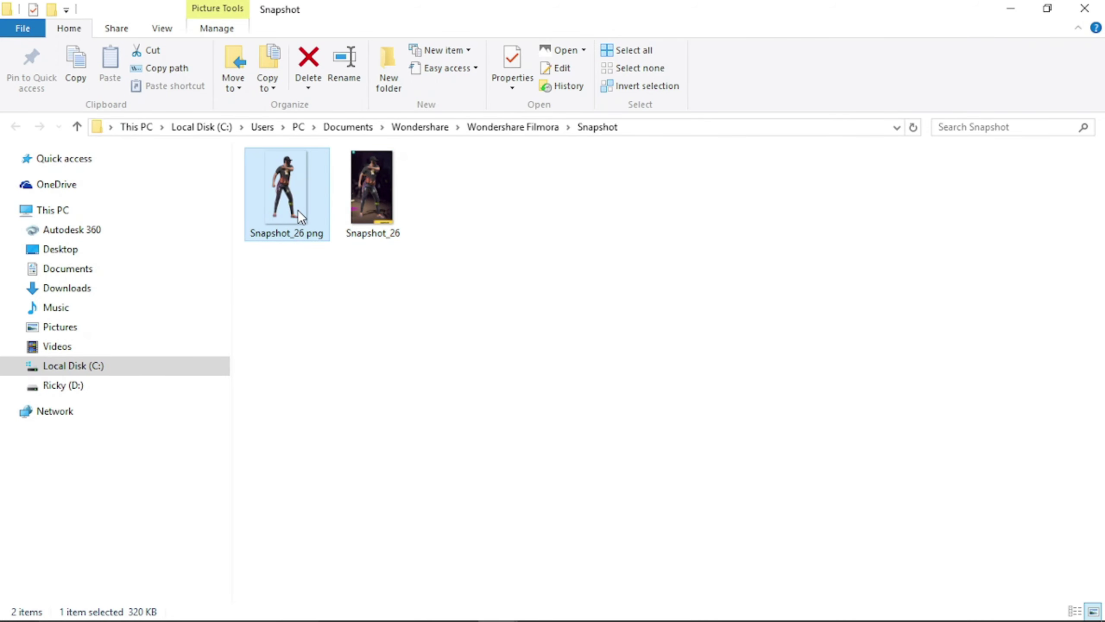
{"action": "left_click_drag", "start_coordinate": [297, 209], "coordinate": [397, 235]}
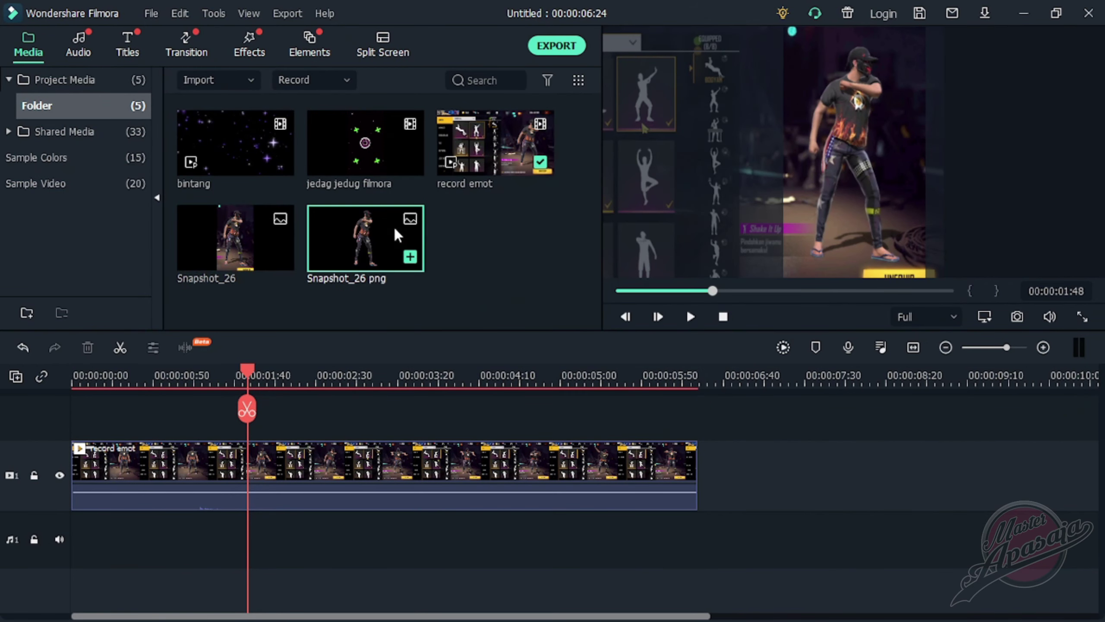
{"action": "left_click", "coordinate": [478, 279]}
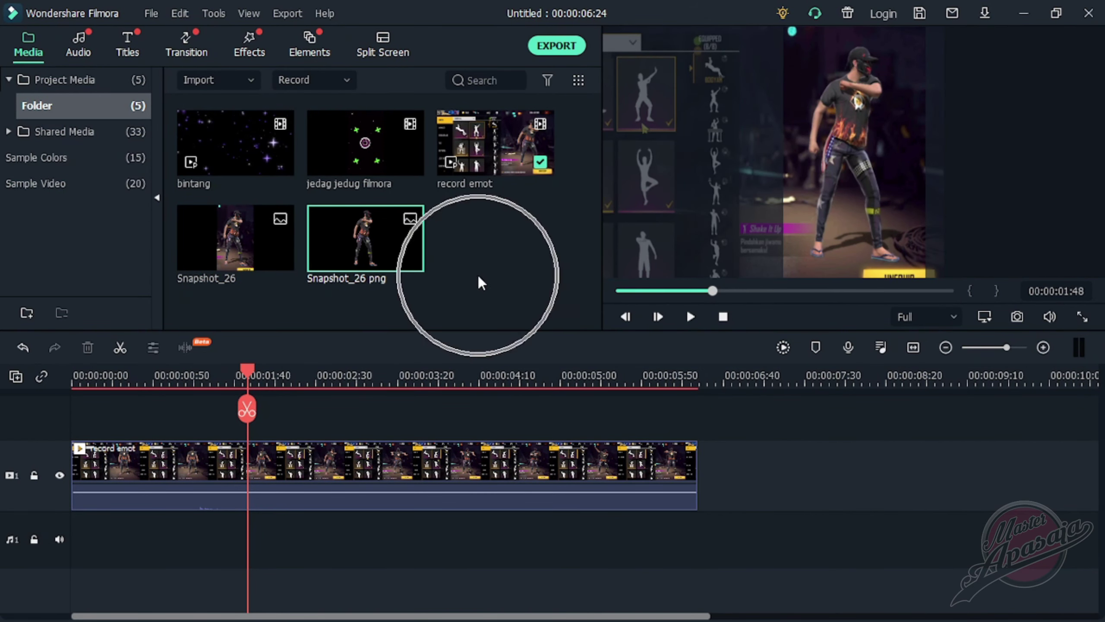
Import Screenshot (14) from the Screenshots folder in File Explorer into the Filmora project media and preview it
{"action": "left_click", "coordinate": [1025, 13]}
{"action": "mouse_move", "coordinate": [479, 618]}
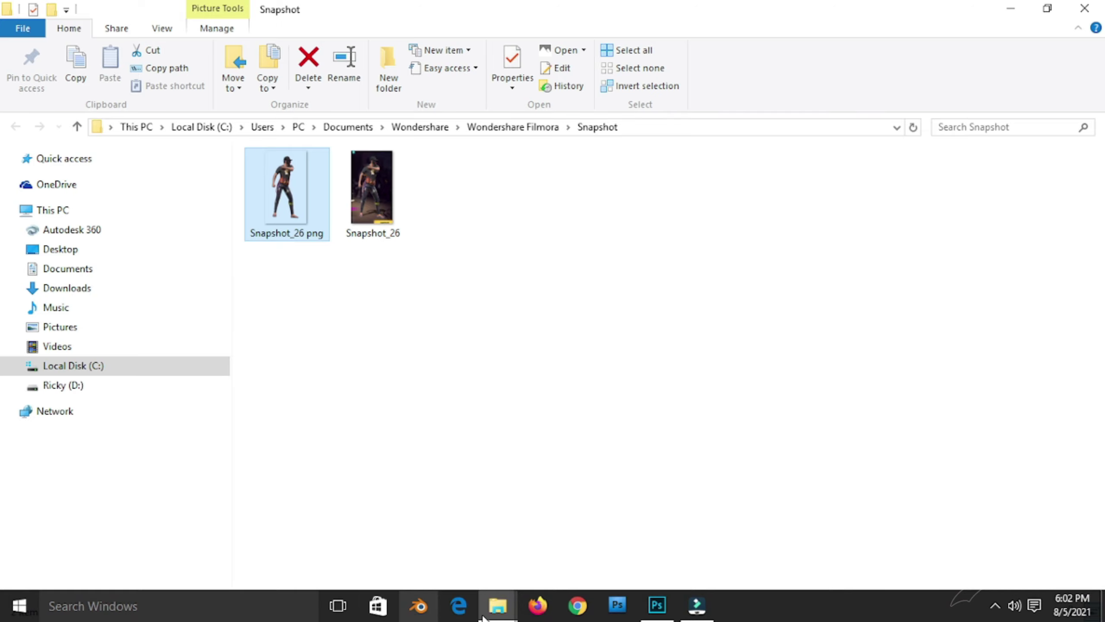
{"action": "left_click", "coordinate": [419, 520]}
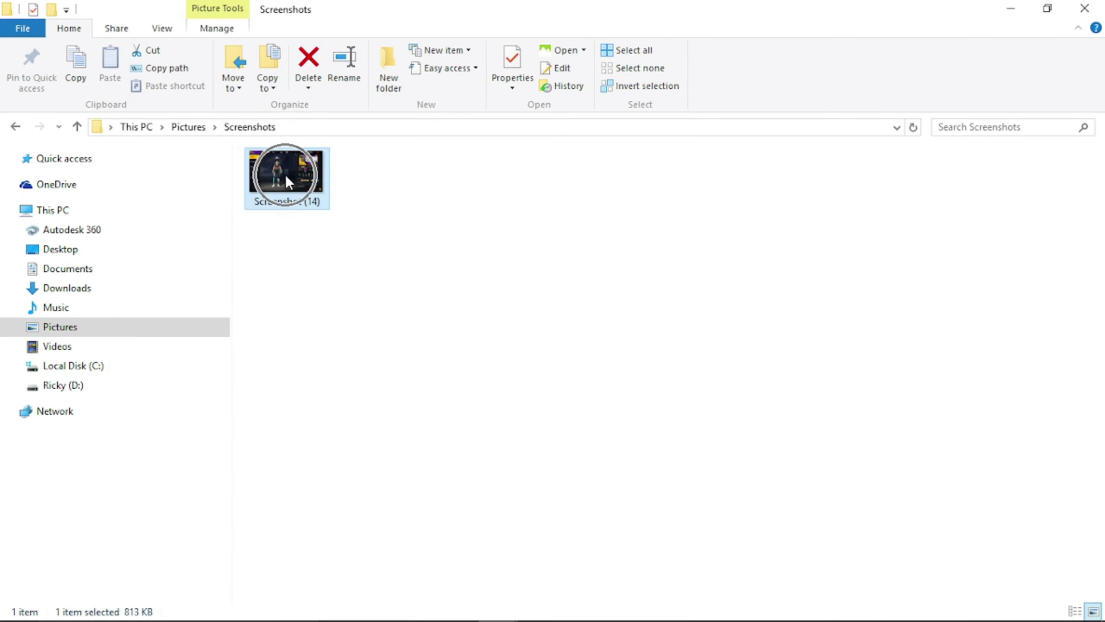
{"action": "left_click_drag", "start_coordinate": [285, 175], "coordinate": [522, 296]}
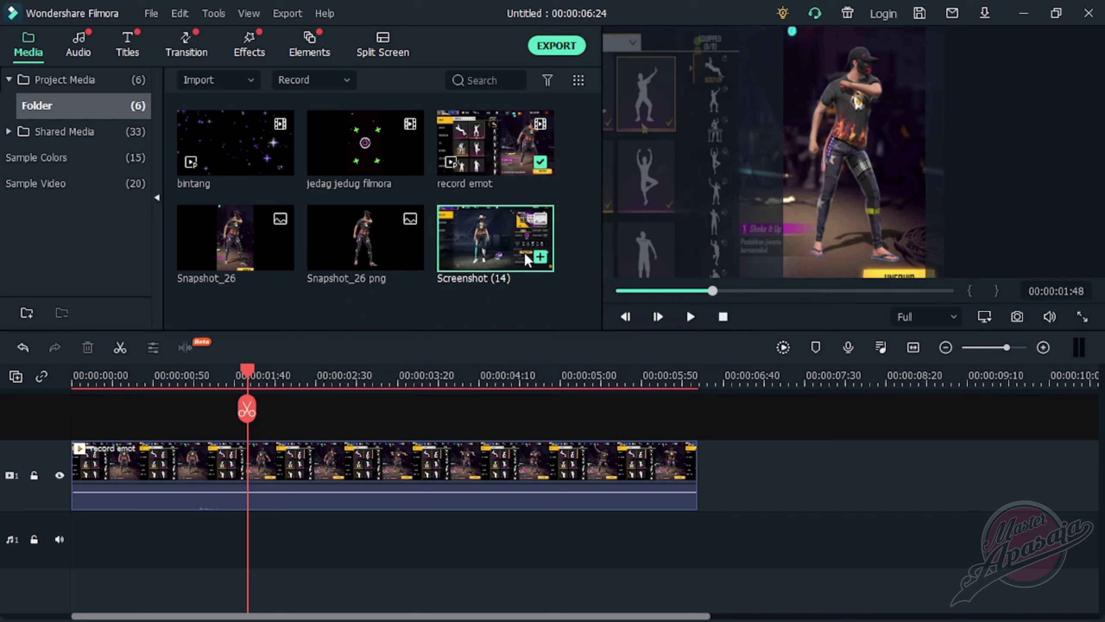
{"action": "double_click", "coordinate": [484, 259]}
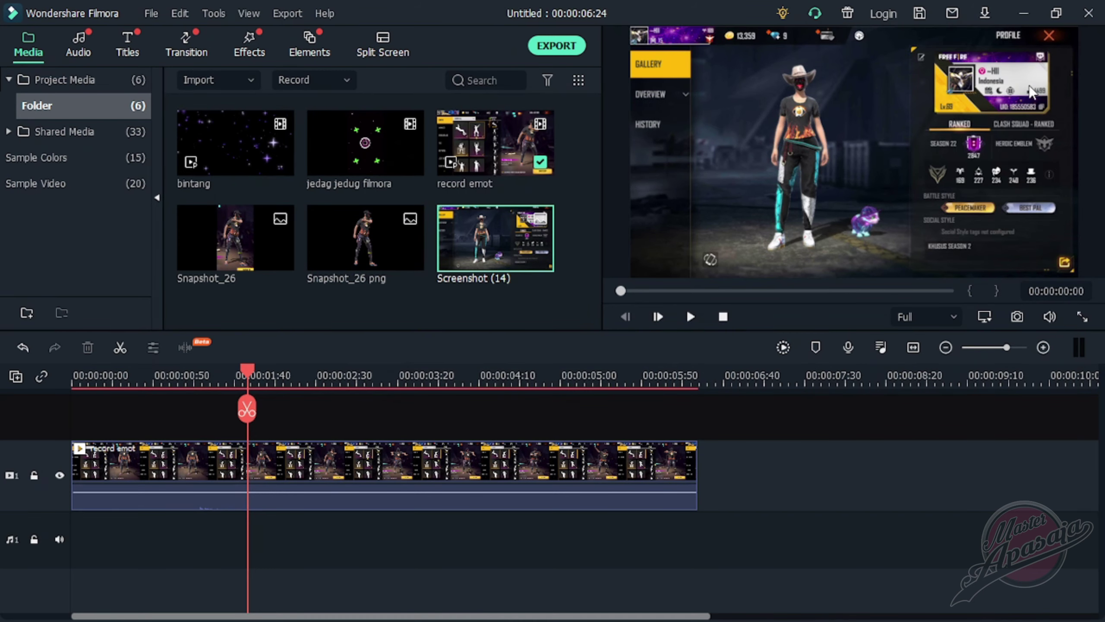
Open Screenshot (14) in Photoshop and trace a closed Pen path around the Free Fire profile card
{"action": "left_click", "coordinate": [1030, 14]}
{"action": "left_click_drag", "start_coordinate": [287, 179], "coordinate": [324, 68]}
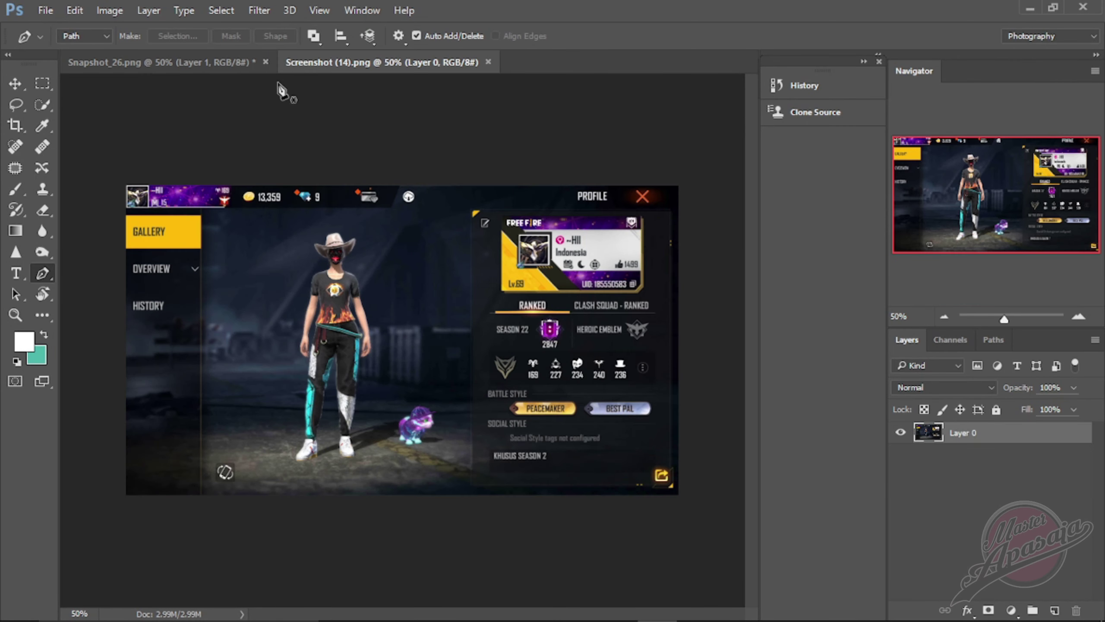
{"action": "scroll", "coordinate": [439, 250], "scroll_direction": "up", "scroll_amount": 6}
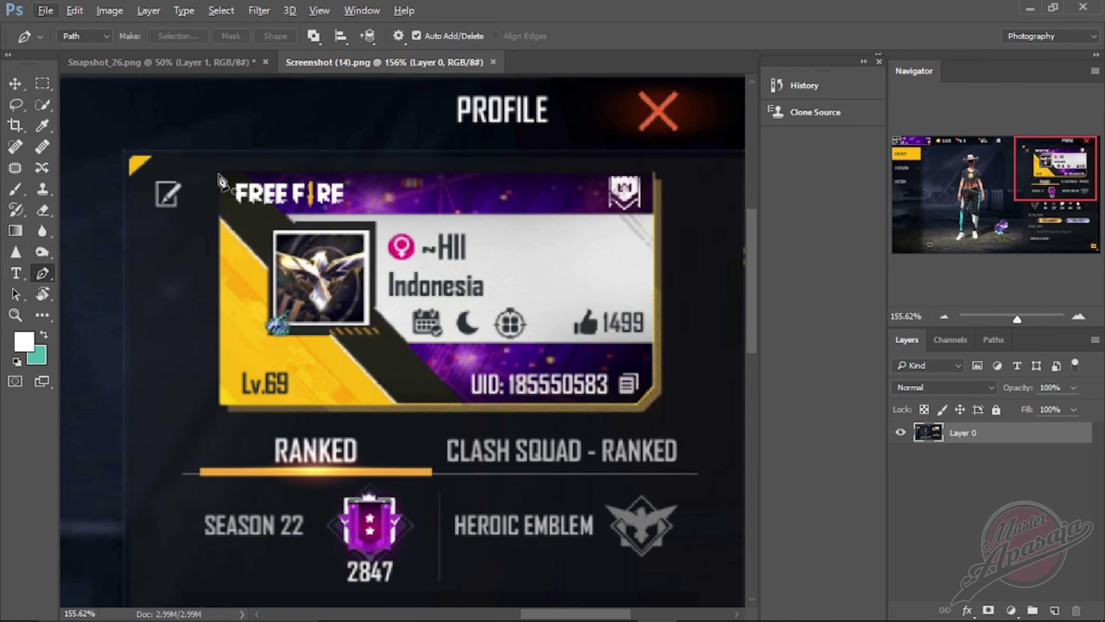
{"action": "left_click", "coordinate": [219, 172]}
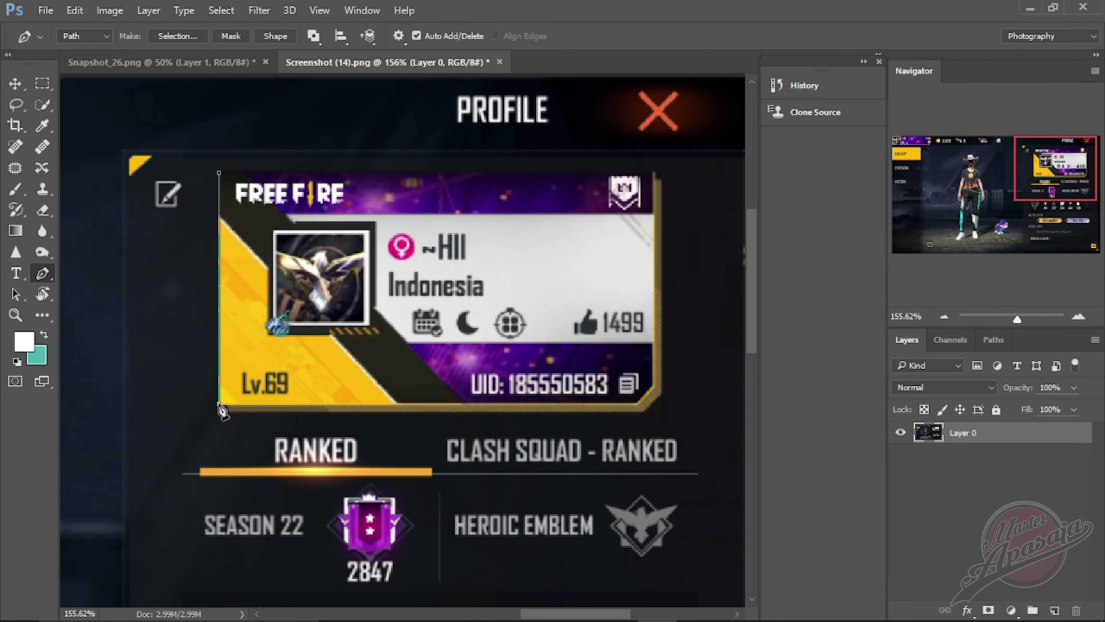
{"action": "left_click", "coordinate": [642, 410]}
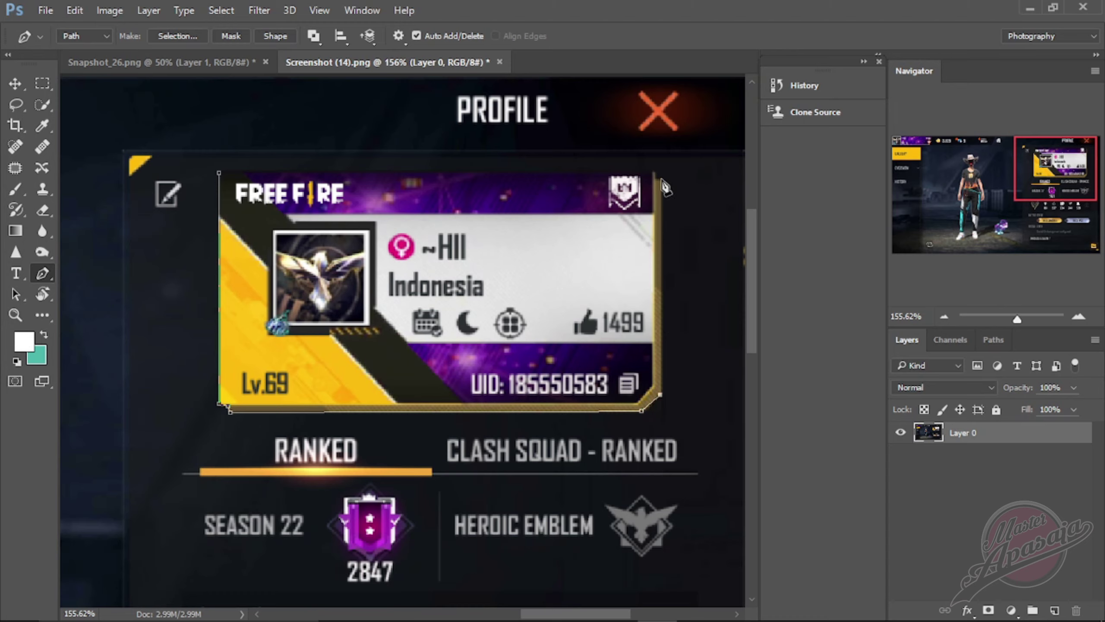
{"action": "left_click", "coordinate": [220, 173]}
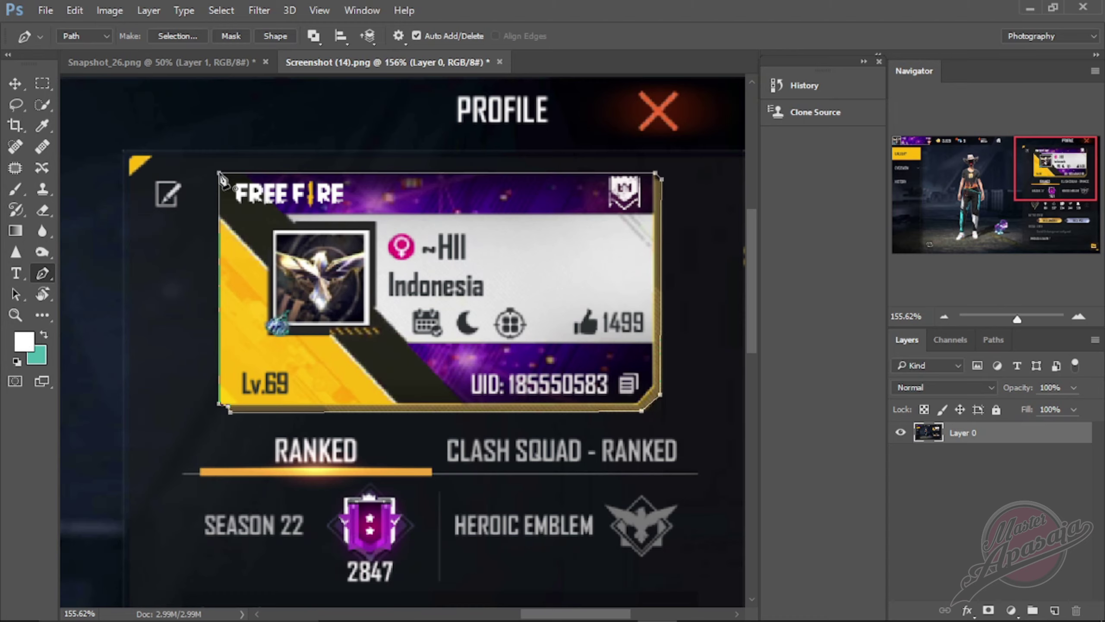
Convert the card's path to a selection, copy it onto a new layer, and hide Layer 0
{"action": "right_click", "coordinate": [451, 291]}
{"action": "left_click", "coordinate": [488, 281]}
{"action": "left_click", "coordinate": [642, 167]}
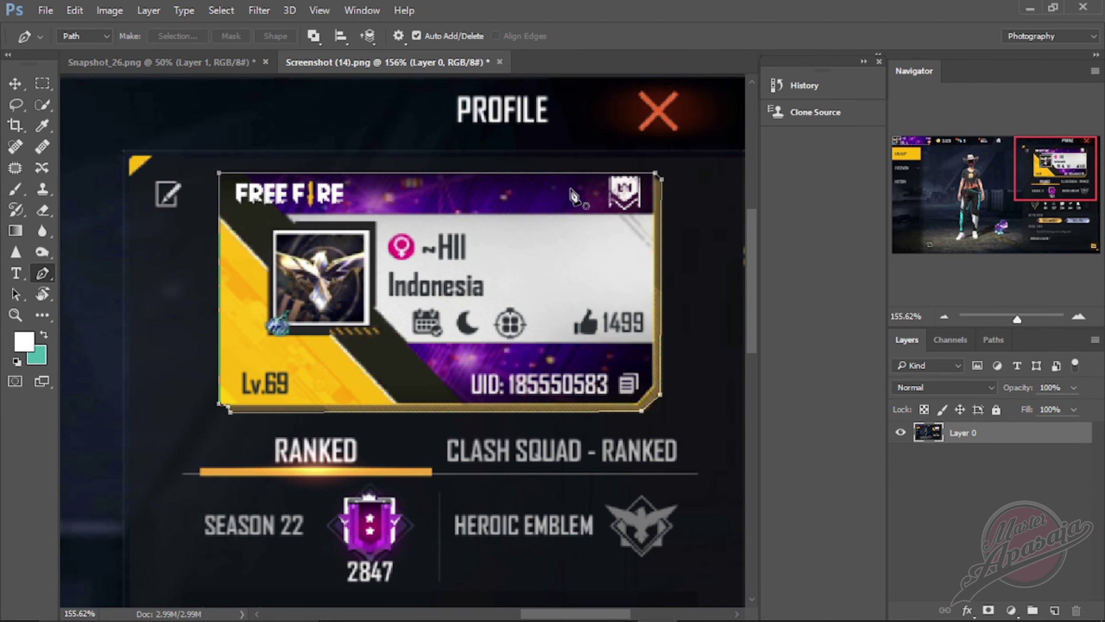
{"action": "key", "text": "ctrl+j"}
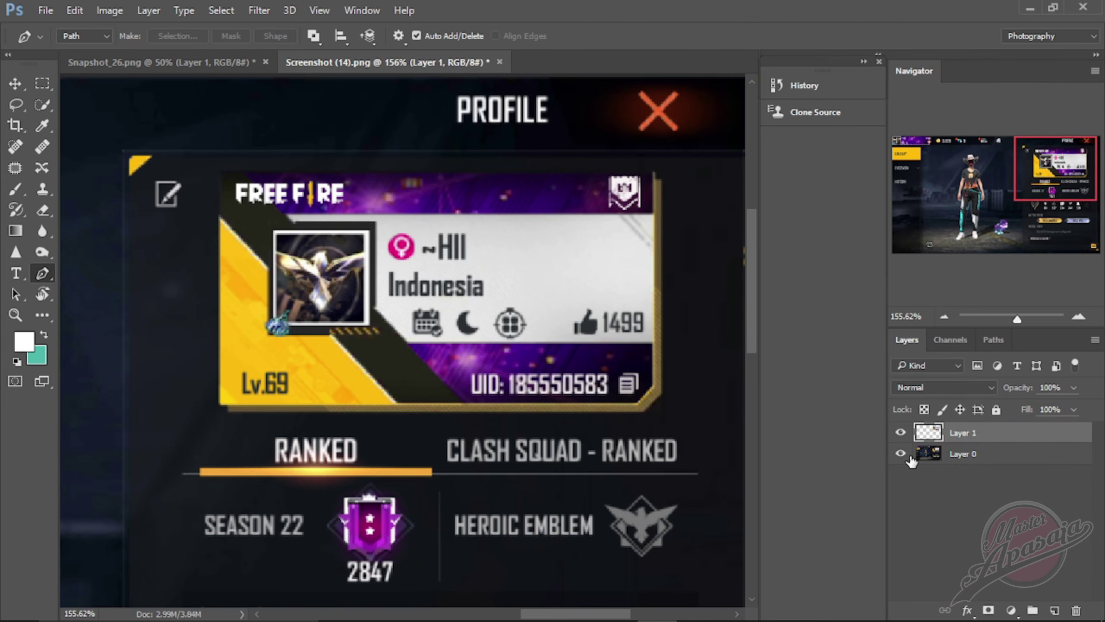
{"action": "left_click", "coordinate": [901, 454]}
Move the profile card to the centre of the canvas
{"action": "scroll", "coordinate": [459, 228], "scroll_direction": "down", "scroll_amount": 6}
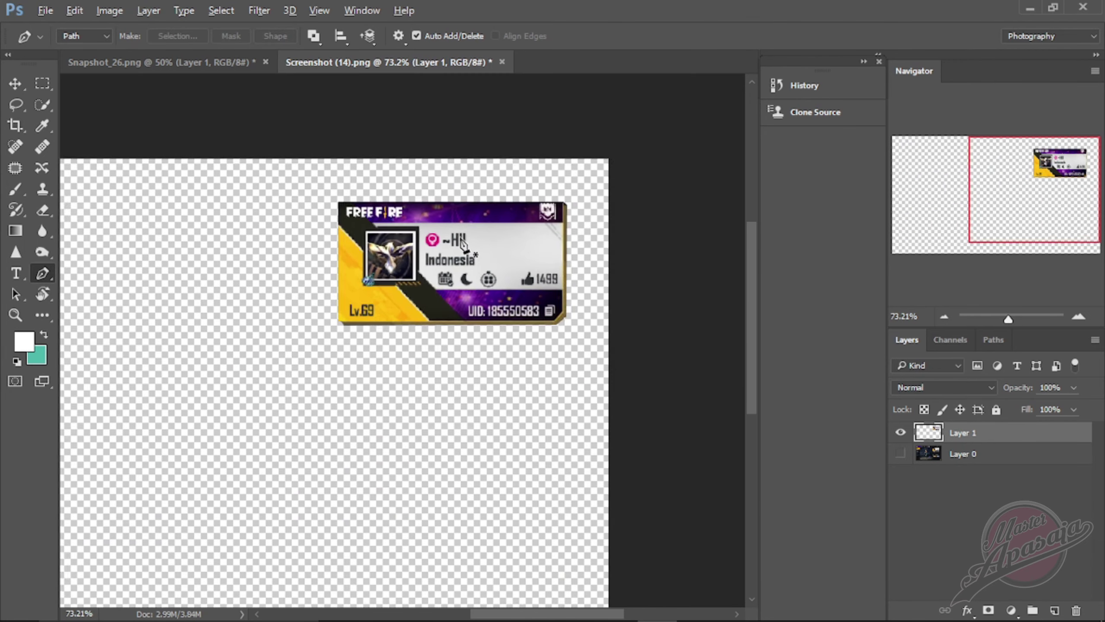
{"action": "left_click", "coordinate": [15, 84]}
{"action": "left_click_drag", "start_coordinate": [638, 257], "coordinate": [466, 351]}
Save the card cut-out in PNG format as "Screenshot (14) png" with Smallest / Slow compression and no interlacing
{"action": "left_click", "coordinate": [45, 10]}
{"action": "left_click", "coordinate": [92, 174]}
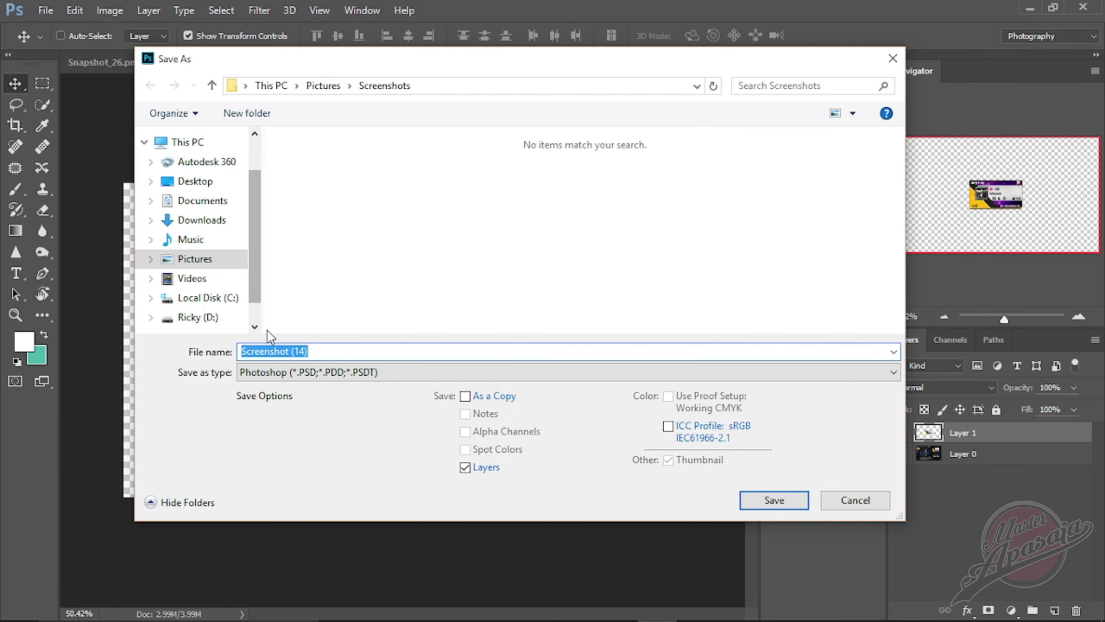
{"action": "left_click", "coordinate": [311, 372]}
{"action": "left_click", "coordinate": [303, 311]}
{"action": "double_click", "coordinate": [382, 351]}
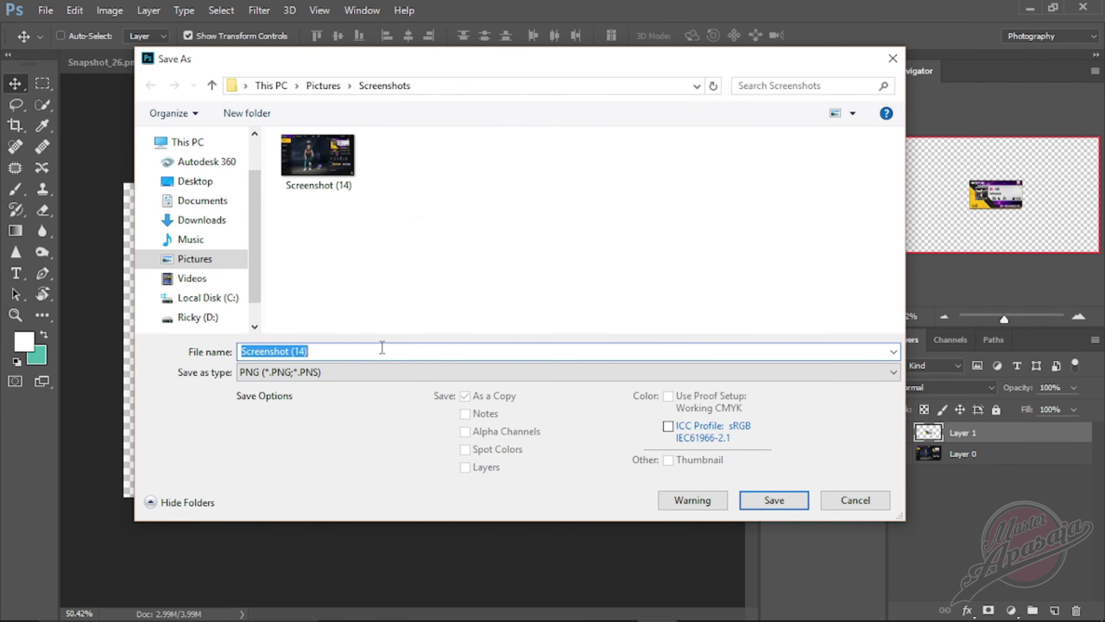
{"action": "left_click", "coordinate": [771, 505]}
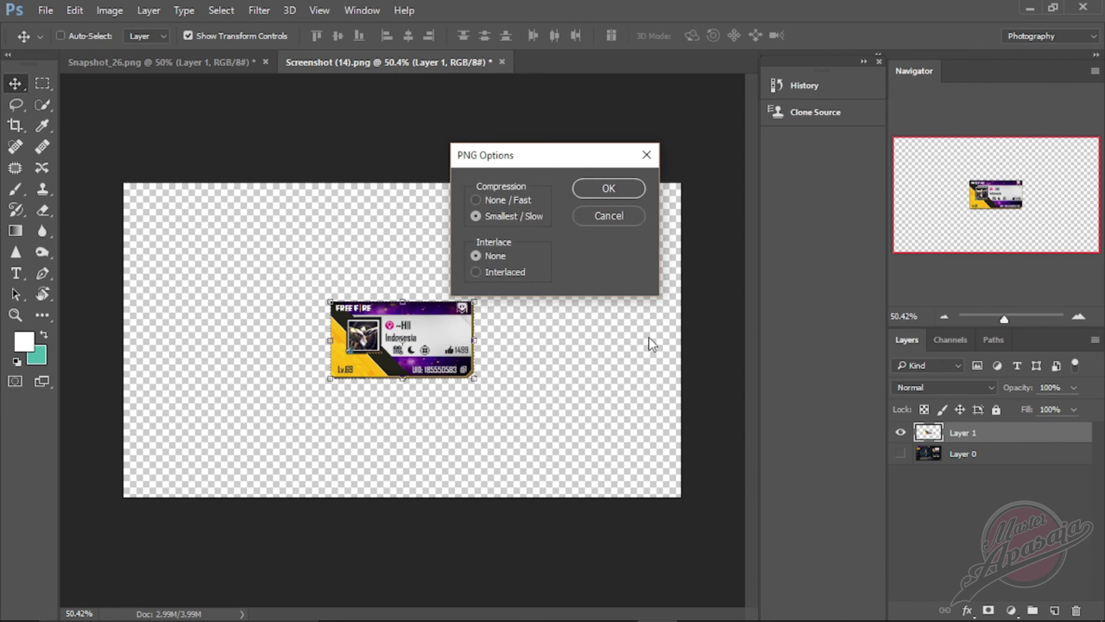
{"action": "left_click", "coordinate": [602, 188]}
Switch to the Screenshots folder in File Explorer and import Screenshot (14) png into the Filmora project media
{"action": "left_click", "coordinate": [1031, 8]}
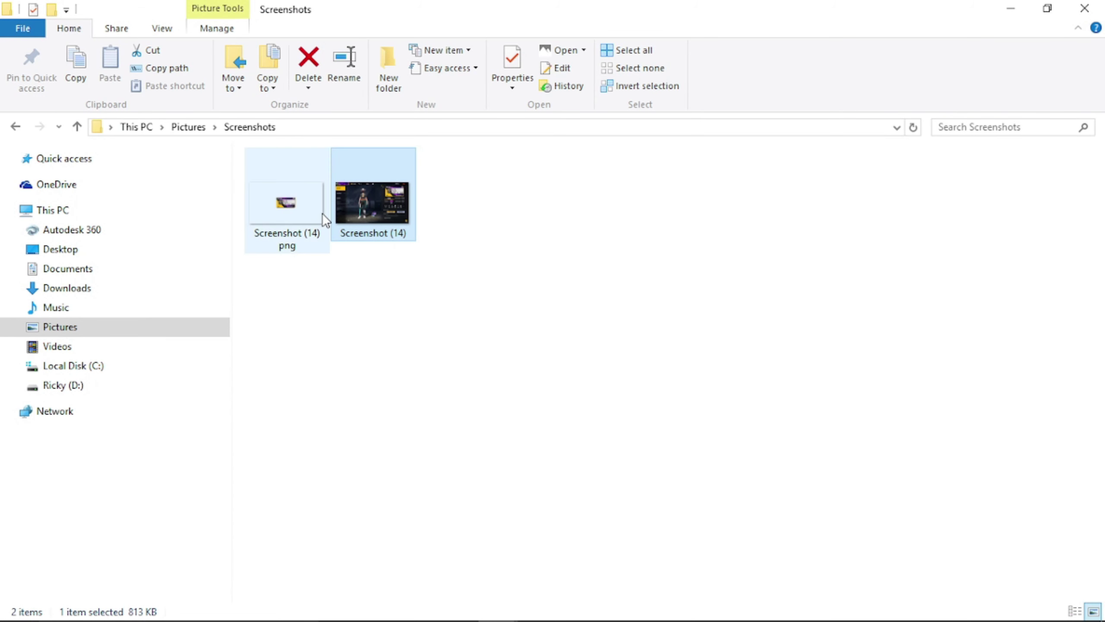
{"action": "left_click", "coordinate": [295, 202]}
{"action": "left_click_drag", "start_coordinate": [296, 202], "coordinate": [539, 304]}
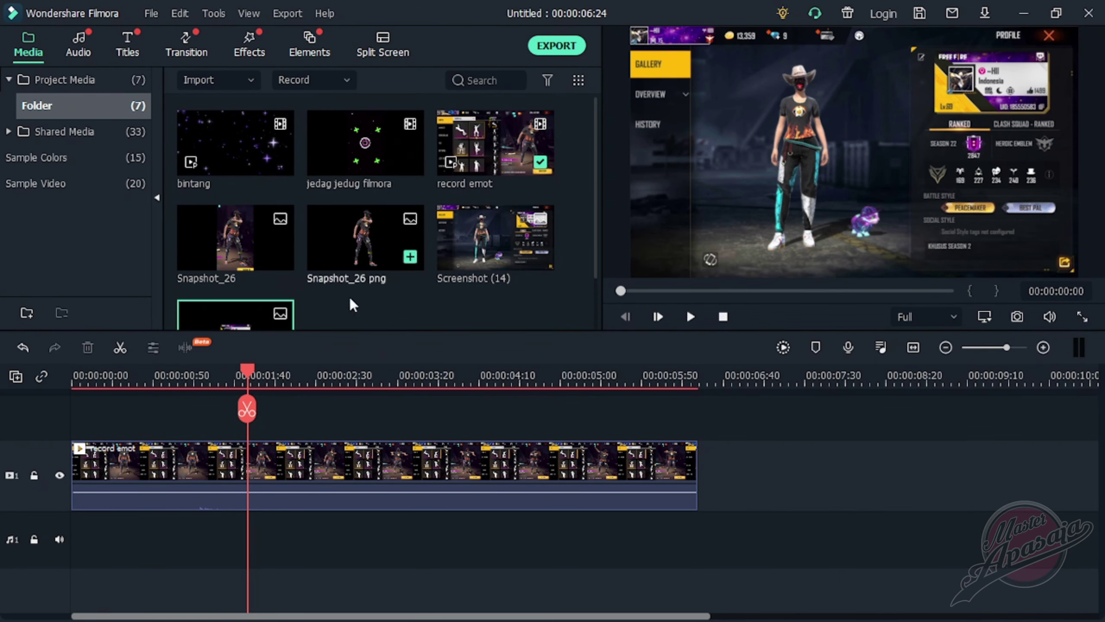
Replace the record emot clip on video track 1 with jedag jedug filmora, placed at the timeline start
{"action": "left_click", "coordinate": [207, 469]}
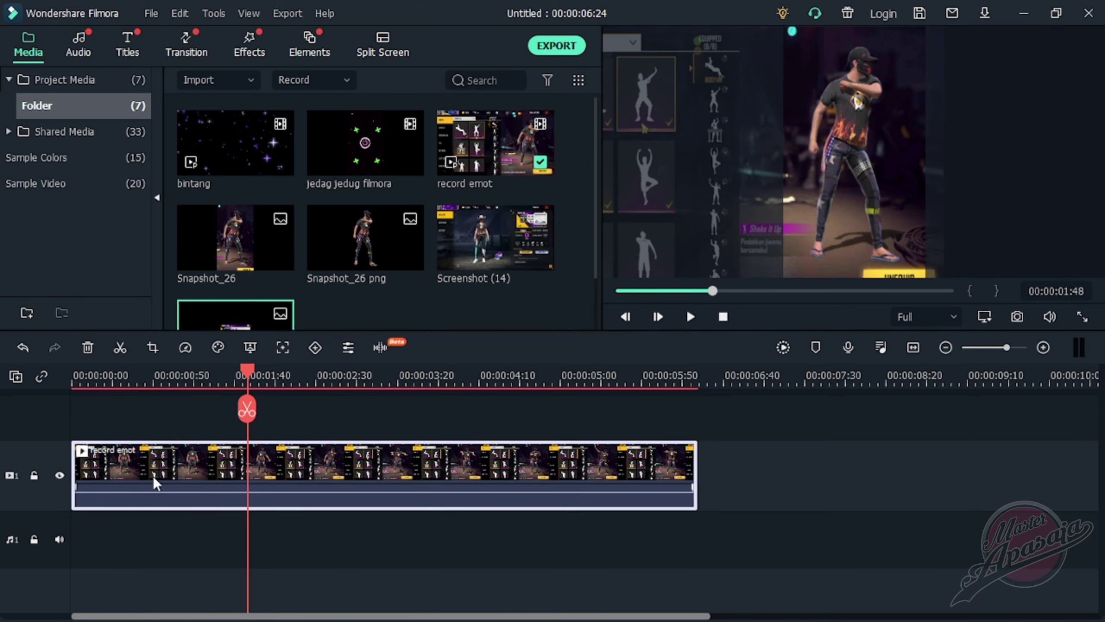
{"action": "left_click", "coordinate": [88, 349]}
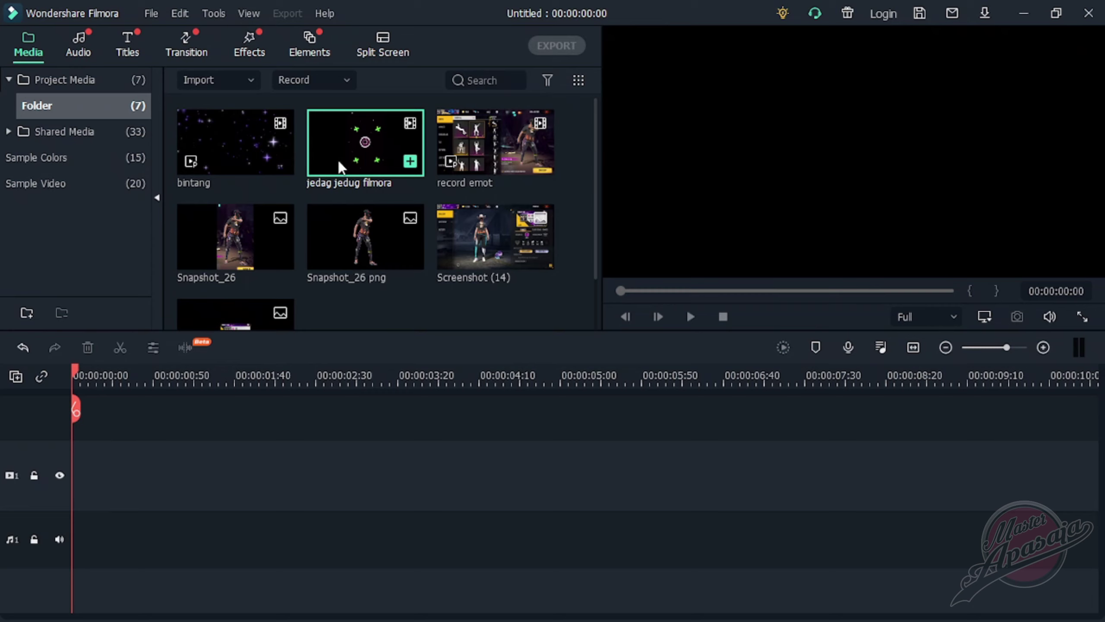
{"action": "left_click_drag", "start_coordinate": [339, 167], "coordinate": [54, 494]}
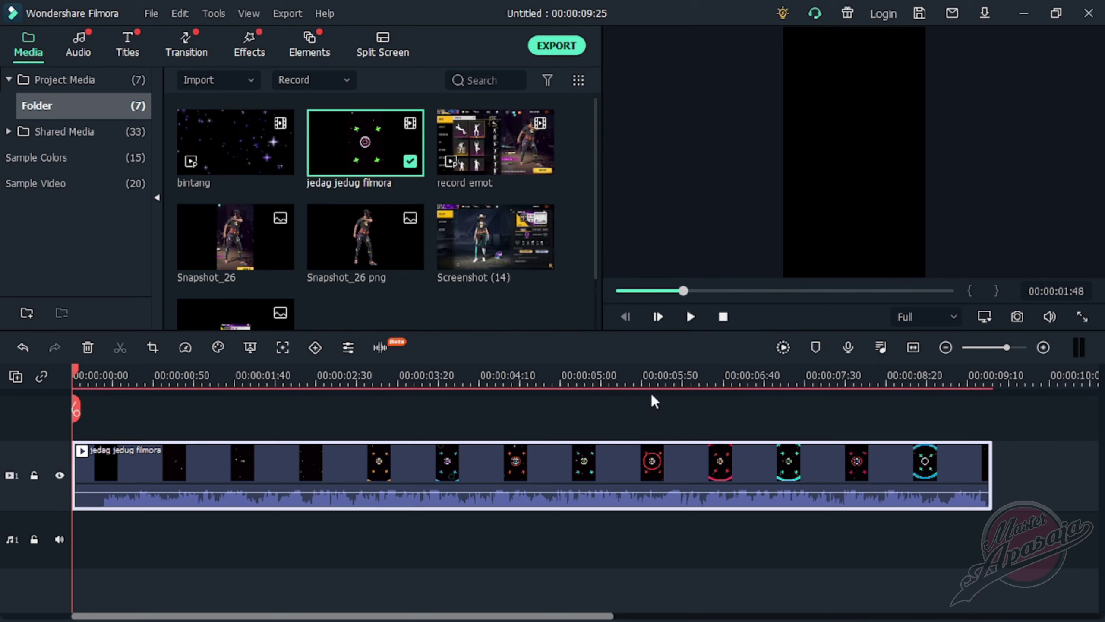
Add twelve markers on the beats of the jedag jedug filmora clip during playback, and remove the last one near its end
{"action": "key", "text": "space"}
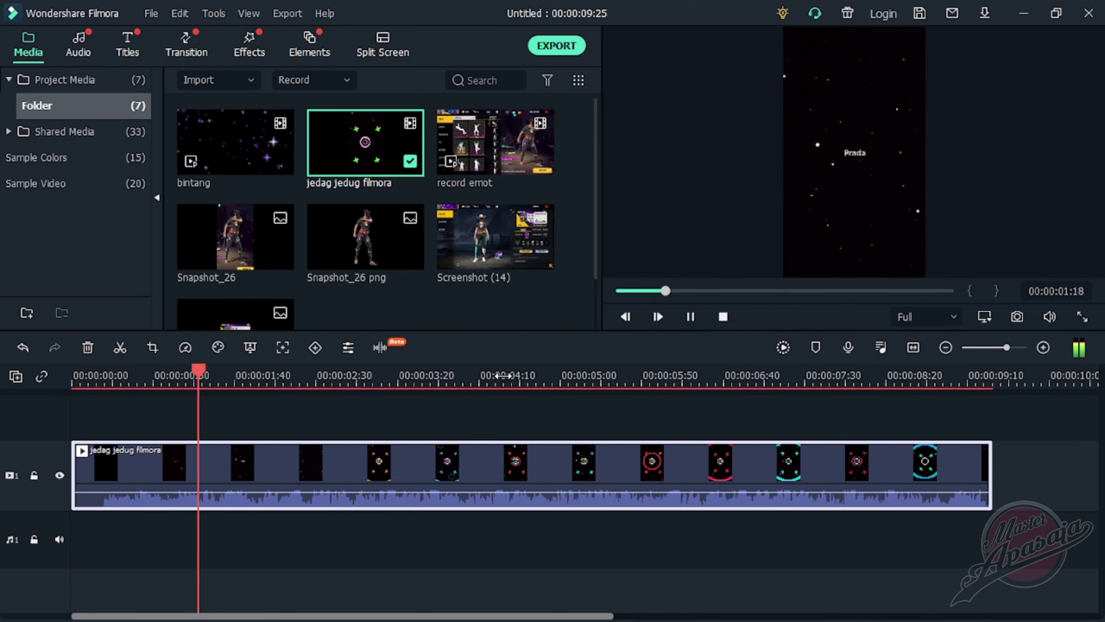
{"action": "key", "text": "m"}
{"action": "key", "text": "m"}
{"action": "key", "text": "m"}
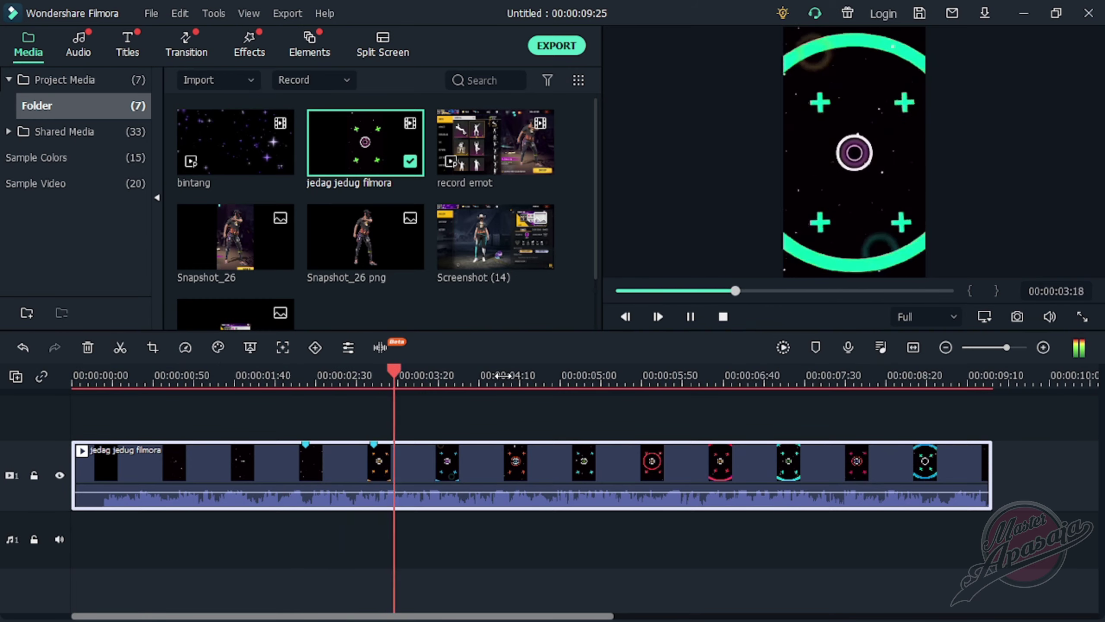
{"action": "key", "text": "m"}
{"action": "key", "text": "m"}
{"action": "key", "text": "m"}
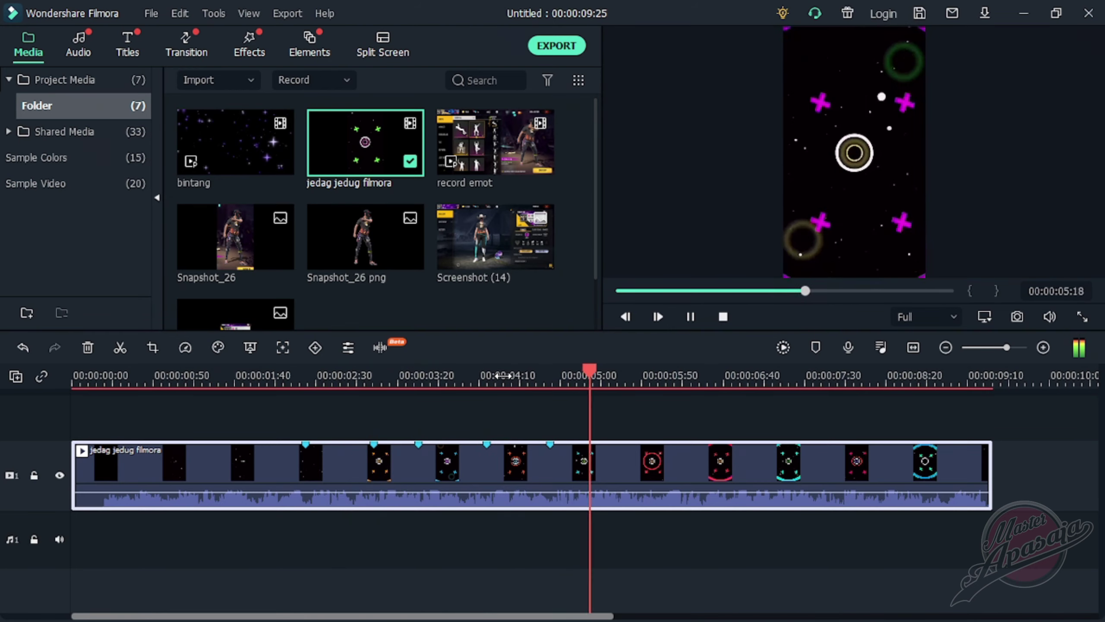
{"action": "key", "text": "m"}
{"action": "key", "text": "m"}
{"action": "key", "text": "m"}
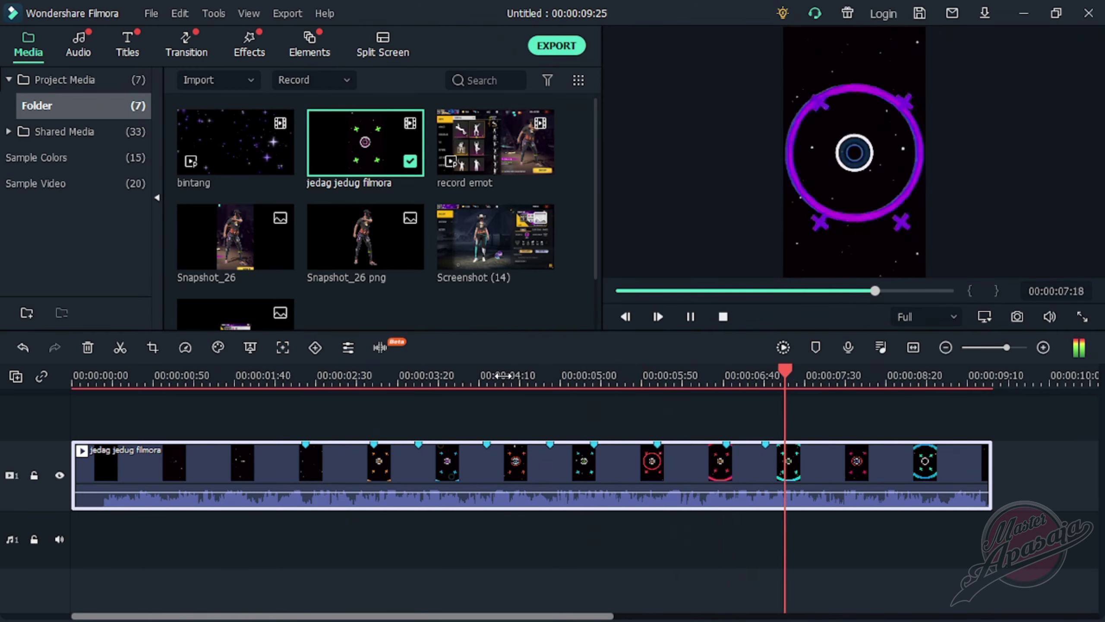
{"action": "key", "text": "m"}
{"action": "key", "text": "m"}
{"action": "key", "text": "m"}
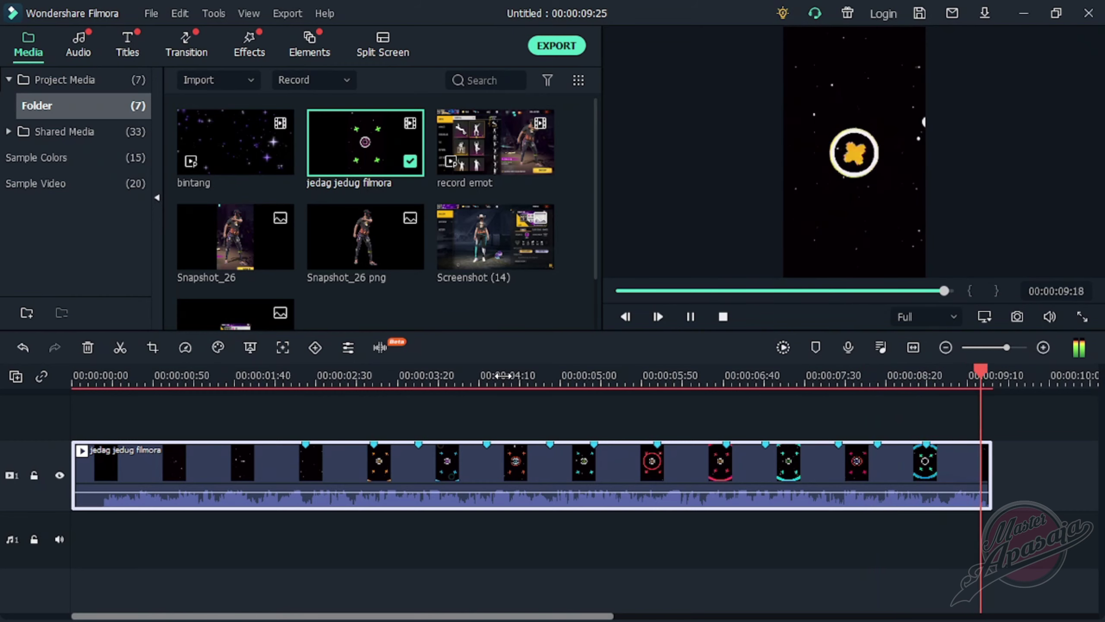
{"action": "left_click", "coordinate": [926, 448]}
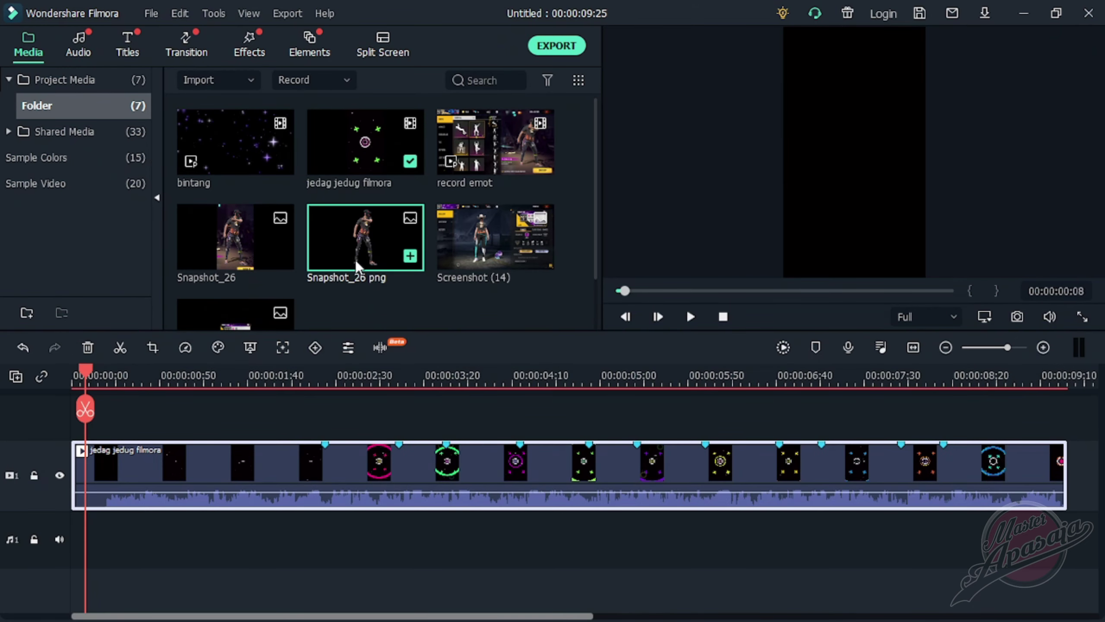
Place Snapshot_26 png on a new video track 2 from the first marker and extend it to the end of the jedag jedug filmora clip
{"action": "left_click_drag", "start_coordinate": [356, 259], "coordinate": [329, 418]}
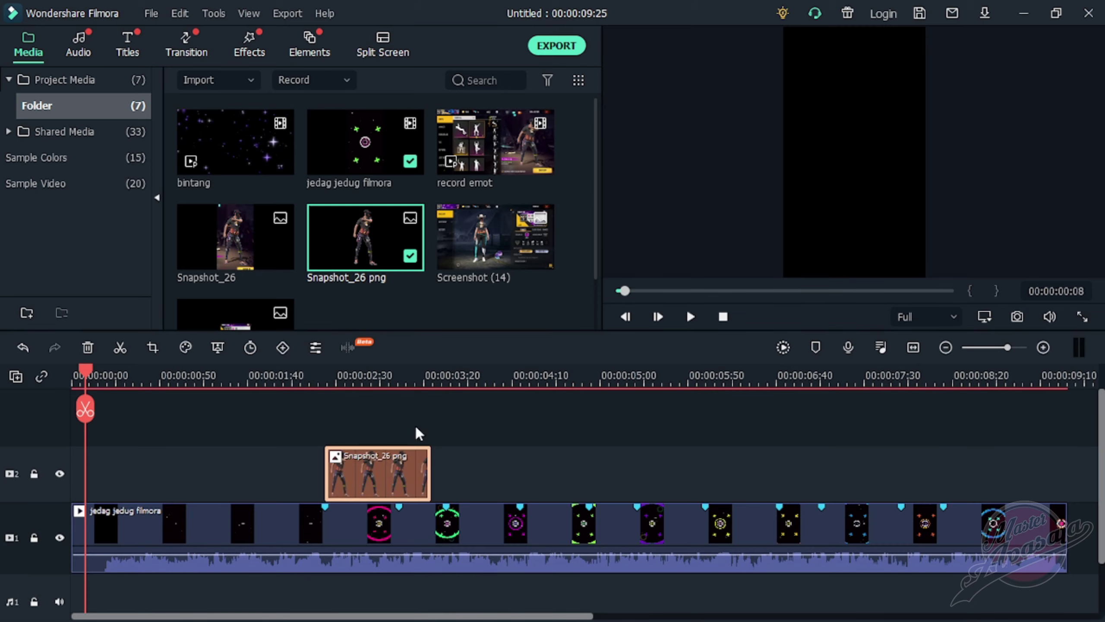
{"action": "left_click_drag", "start_coordinate": [429, 474], "coordinate": [1066, 490]}
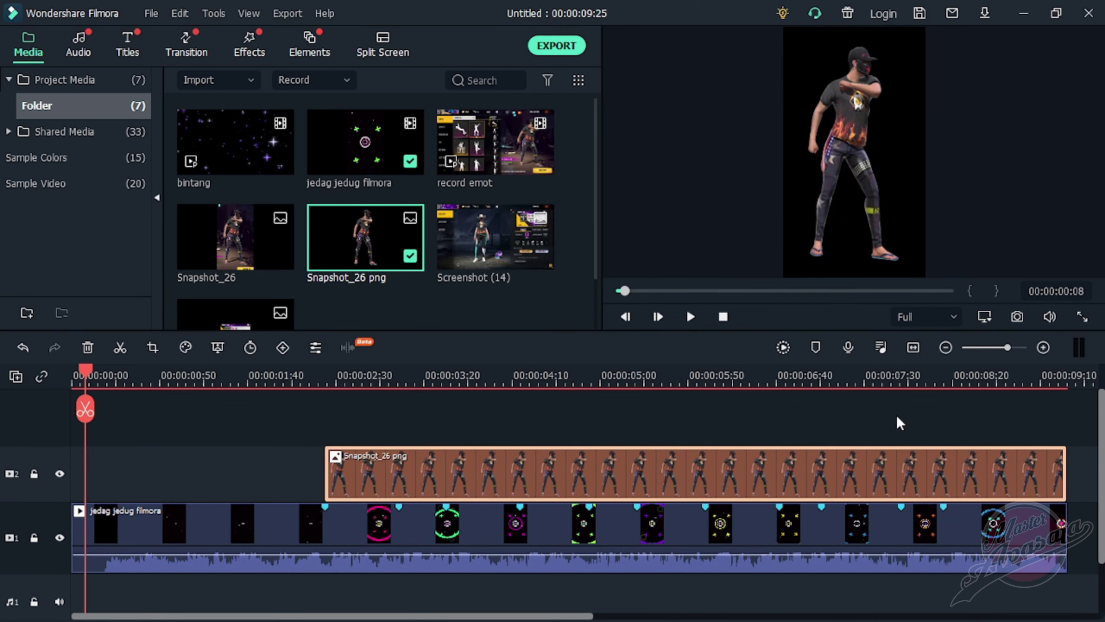
{"action": "left_click", "coordinate": [325, 505]}
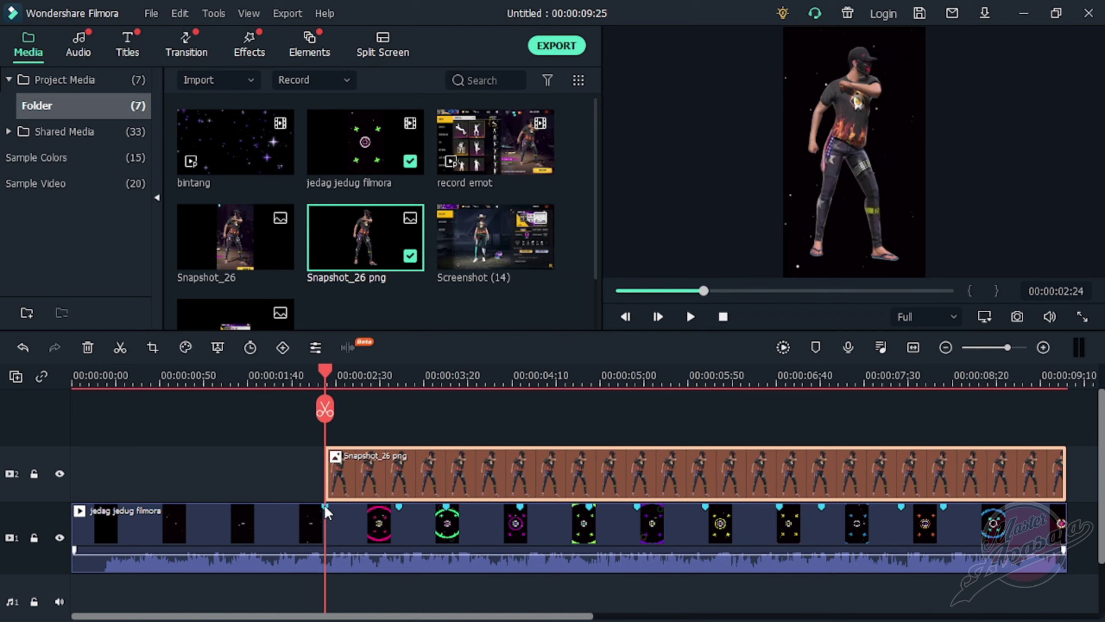
Split the Snapshot_26 png clip on video track 2 at each of the ten markers following the first one
{"action": "left_click", "coordinate": [399, 506]}
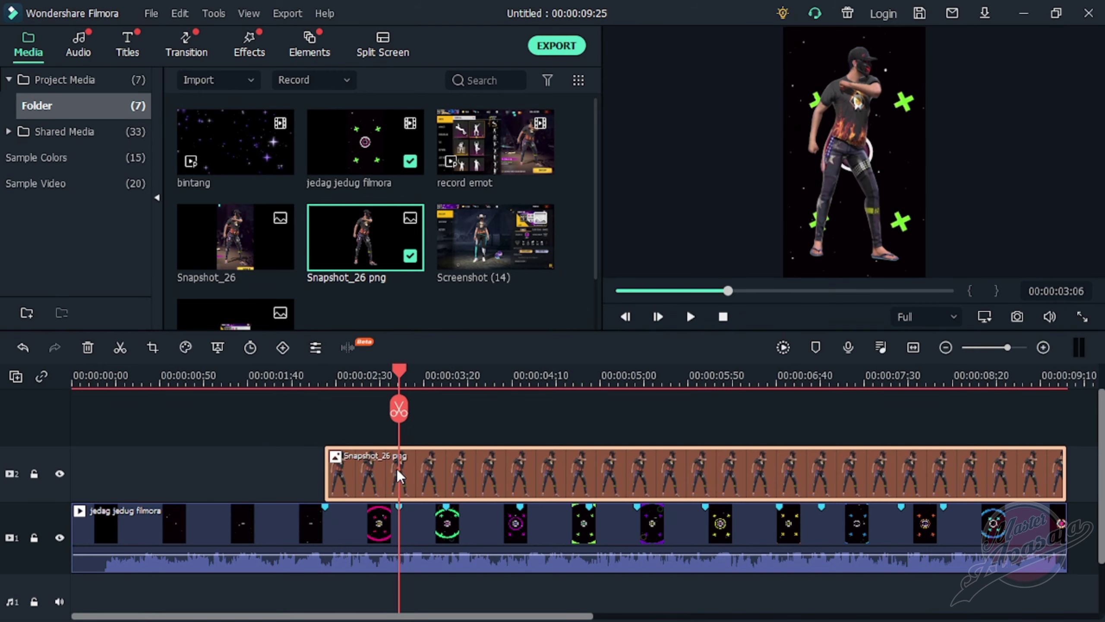
{"action": "left_click", "coordinate": [404, 413]}
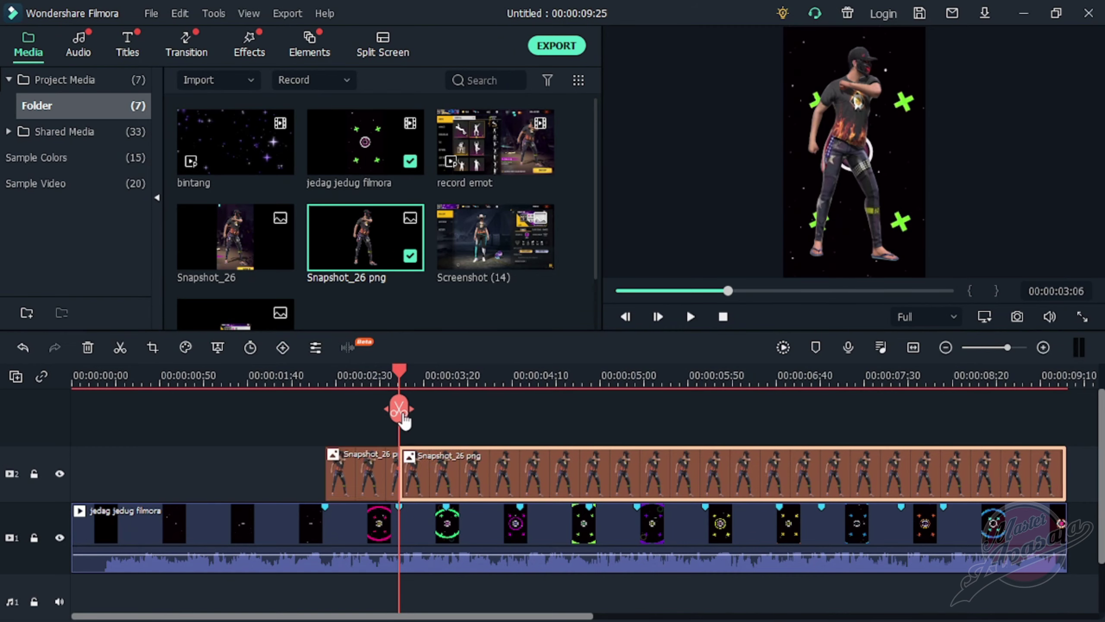
{"action": "left_click", "coordinate": [450, 513]}
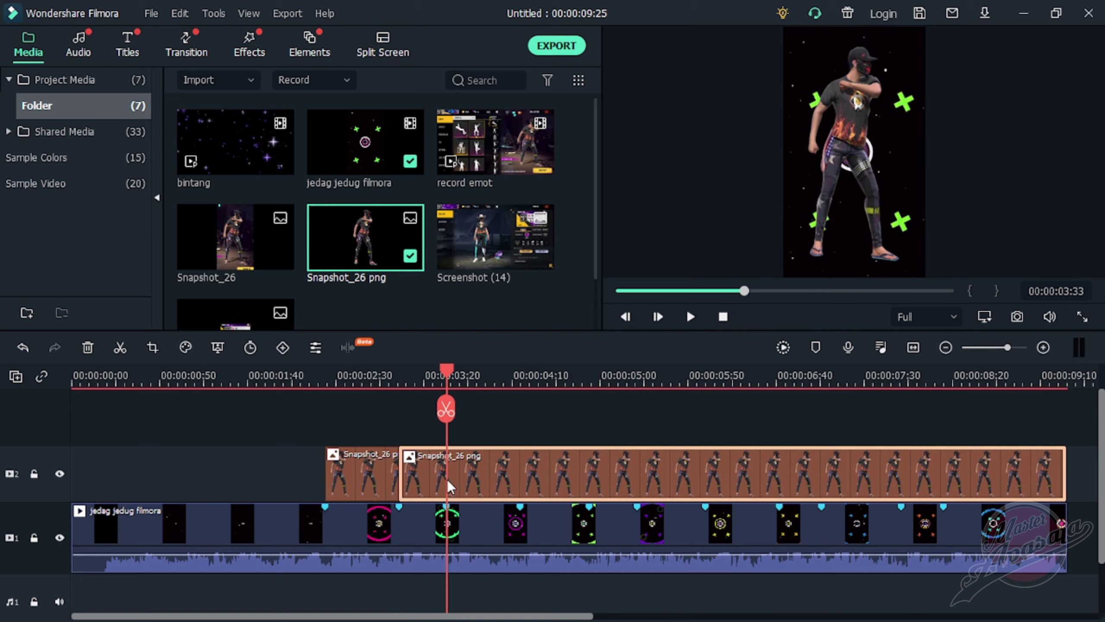
{"action": "left_click", "coordinate": [446, 409]}
{"action": "left_click", "coordinate": [518, 505]}
{"action": "key", "text": "ctrl+b"}
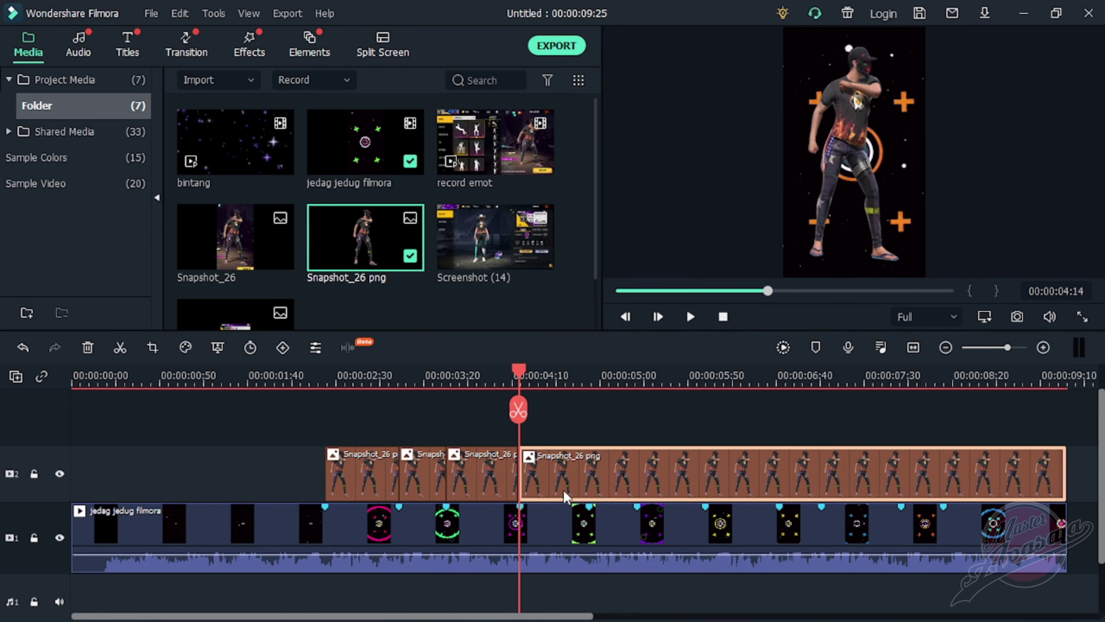
{"action": "left_click", "coordinate": [590, 491]}
{"action": "key", "text": "ctrl+b"}
{"action": "left_click", "coordinate": [635, 496]}
{"action": "left_click", "coordinate": [636, 409]}
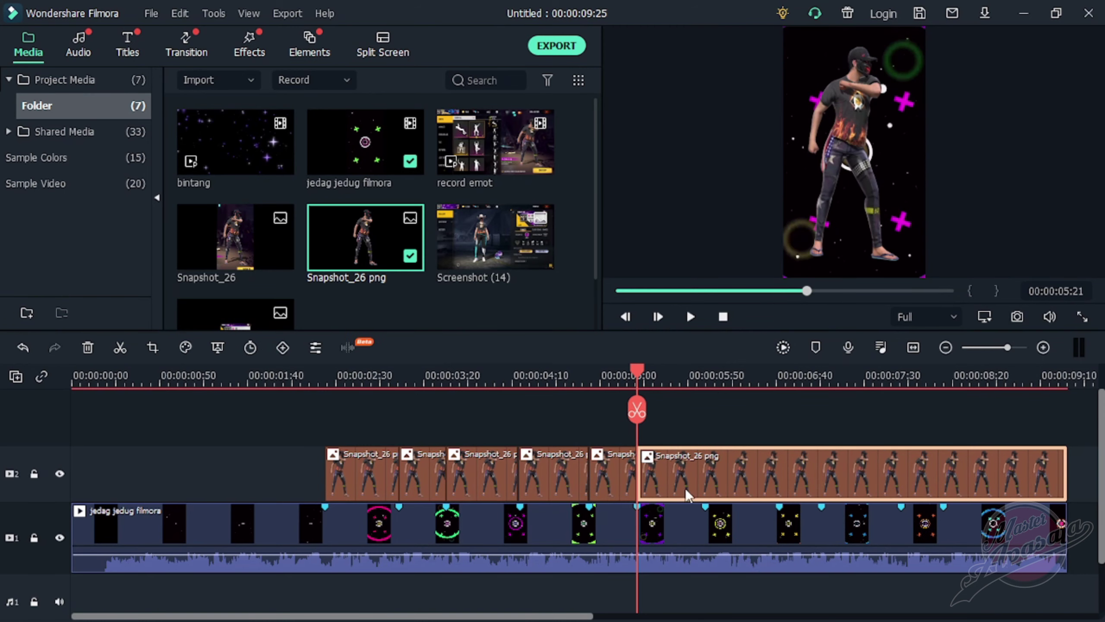
{"action": "left_click", "coordinate": [709, 431]}
{"action": "left_click", "coordinate": [708, 409]}
{"action": "left_click", "coordinate": [777, 504]}
{"action": "key", "text": "ctrl+b"}
{"action": "left_click", "coordinate": [822, 505]}
{"action": "key", "text": "ctrl+b"}
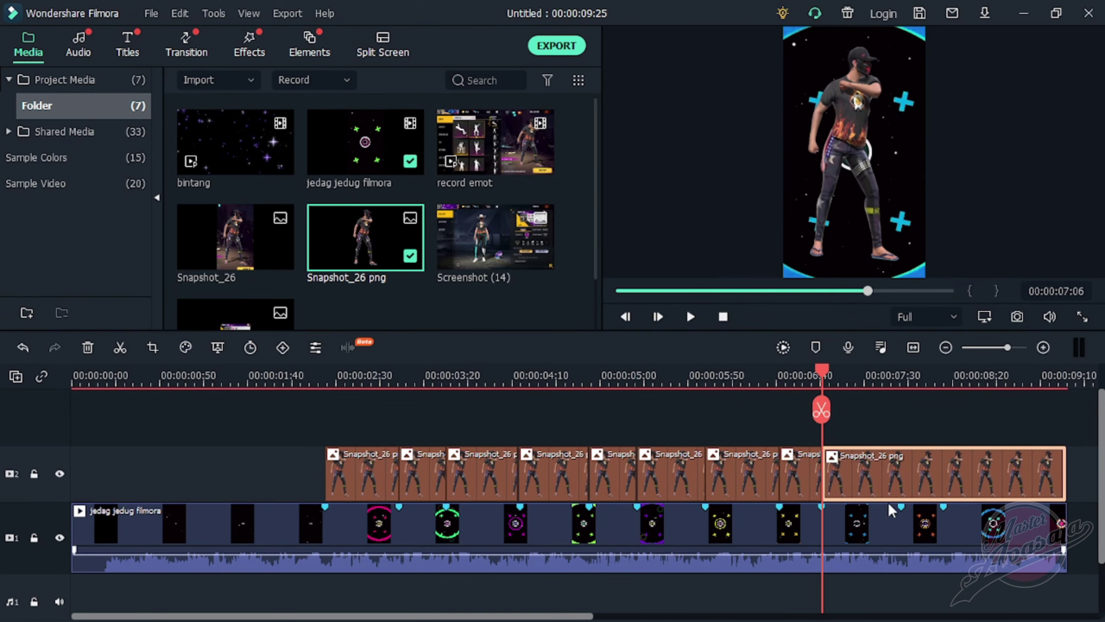
{"action": "left_click", "coordinate": [901, 505]}
{"action": "key", "text": "ctrl+b"}
{"action": "left_click", "coordinate": [943, 435]}
{"action": "left_click", "coordinate": [943, 409]}
Move all Snapshot_26 png pieces except the first up to video track 3, keeping their timing, and lock video track 1
{"action": "left_click", "coordinate": [316, 379]}
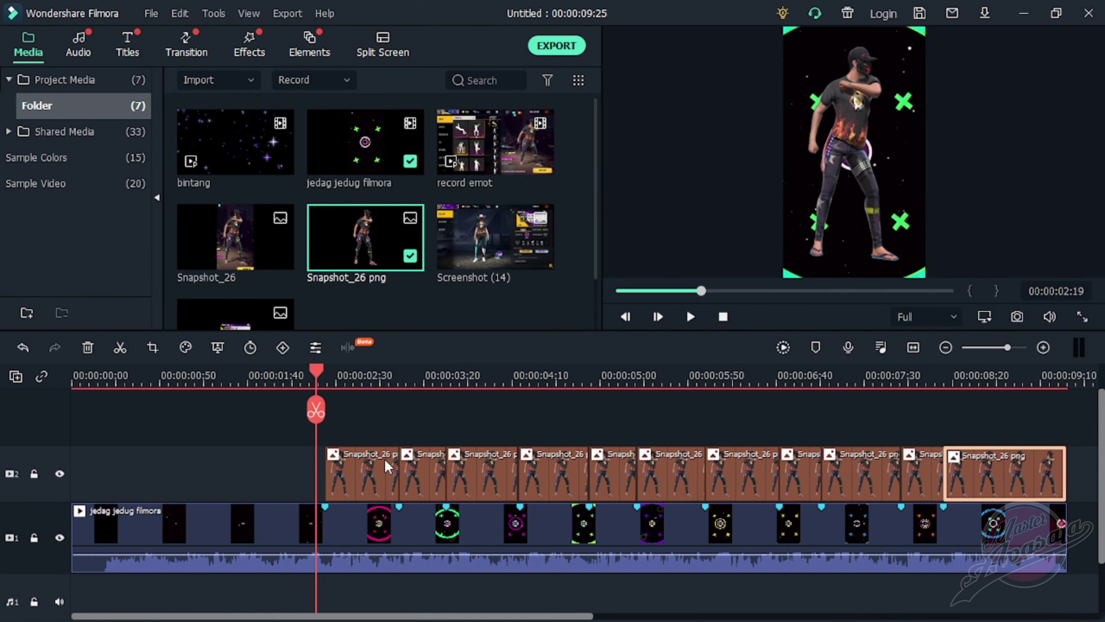
{"action": "scroll", "coordinate": [768, 479], "scroll_direction": "right", "scroll_amount": 3}
{"action": "left_click_drag", "start_coordinate": [768, 481], "coordinate": [306, 442]}
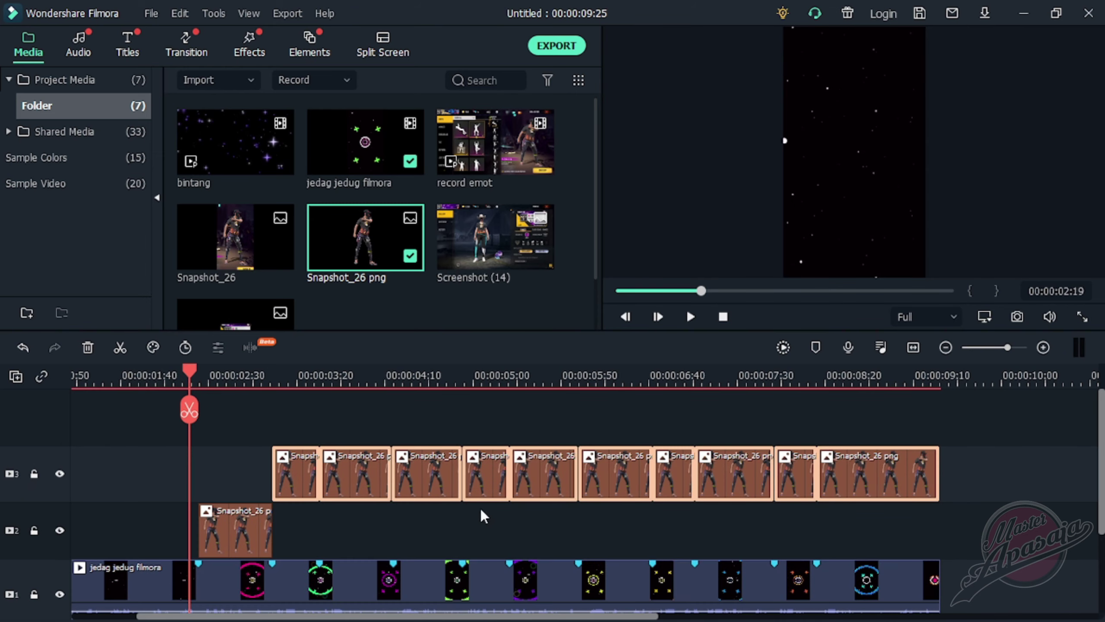
{"action": "scroll", "coordinate": [276, 537], "scroll_direction": "down", "scroll_amount": 1}
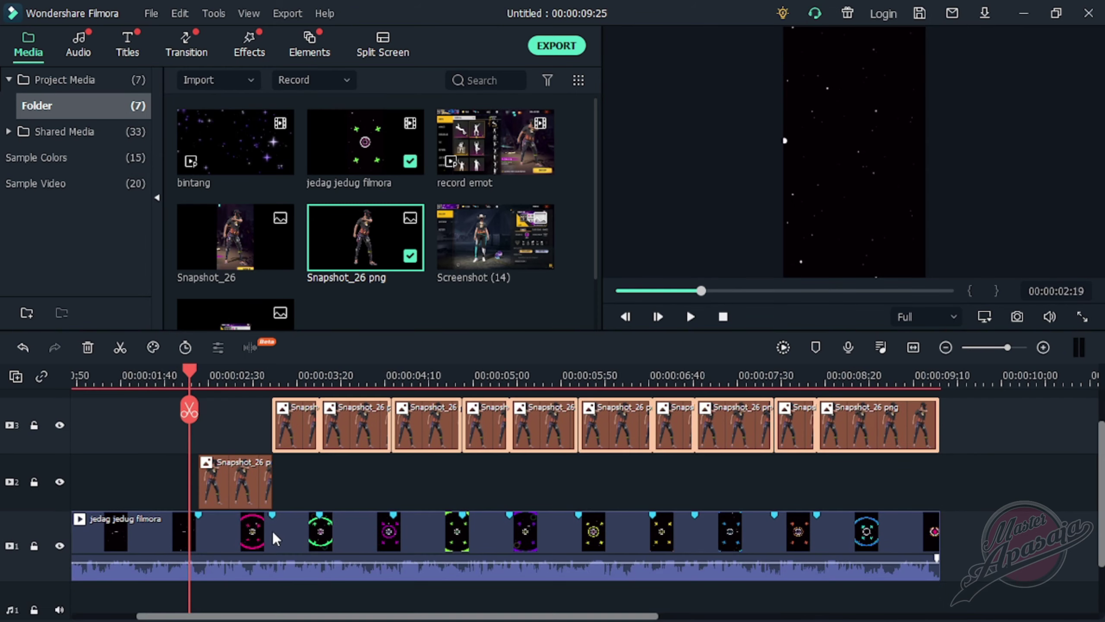
{"action": "left_click", "coordinate": [35, 546]}
{"action": "scroll", "coordinate": [237, 439], "scroll_direction": "up", "scroll_amount": 1}
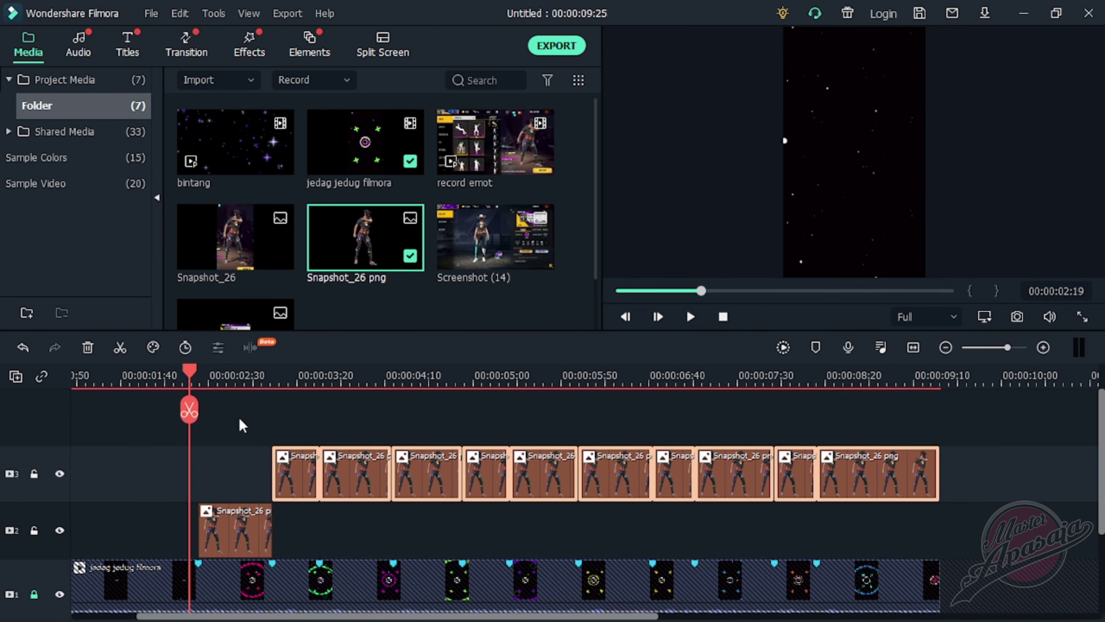
Preview the first Snapshot_26 png piece against its beat, playing from just before the first marker
{"action": "scroll", "coordinate": [268, 422], "scroll_direction": "down", "scroll_amount": 1}
{"action": "key", "text": "space"}
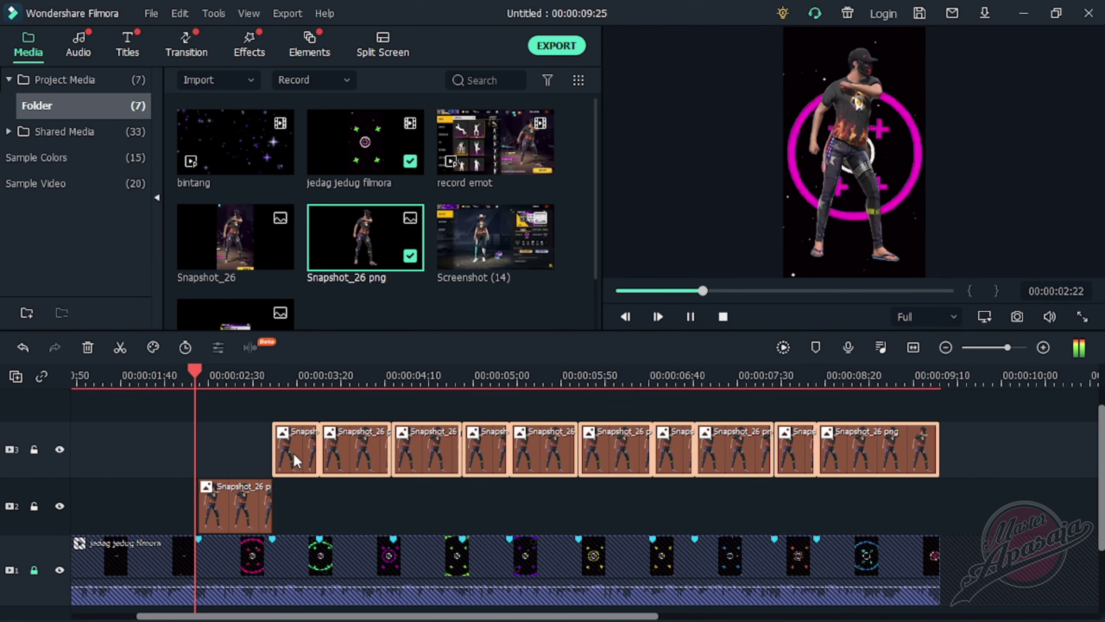
{"action": "left_click", "coordinate": [227, 499]}
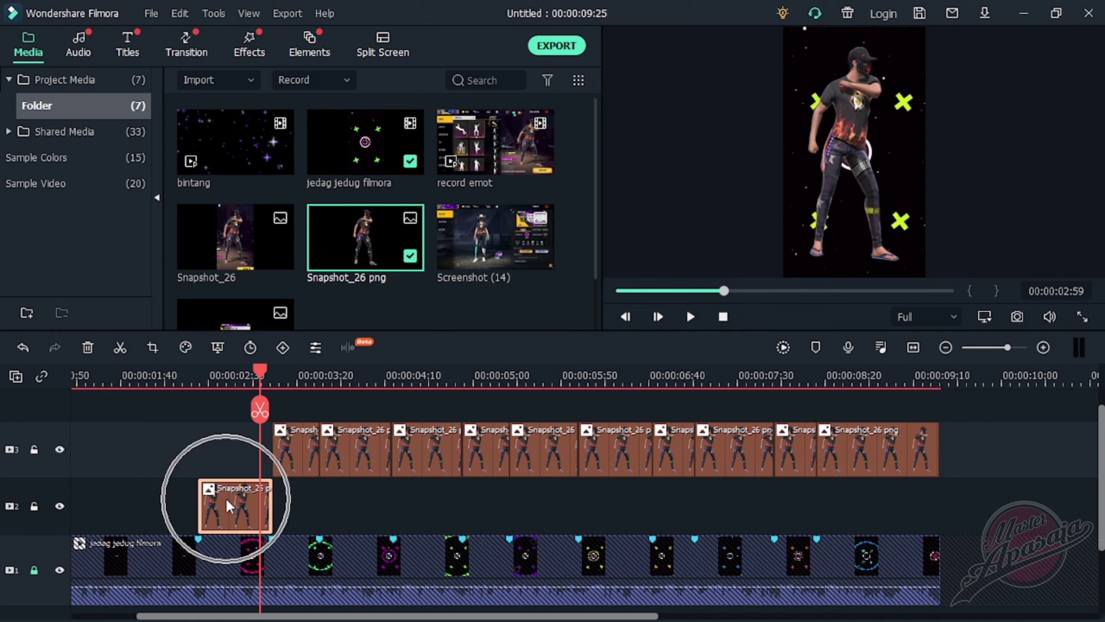
{"action": "left_click_drag", "start_coordinate": [259, 370], "coordinate": [216, 370]}
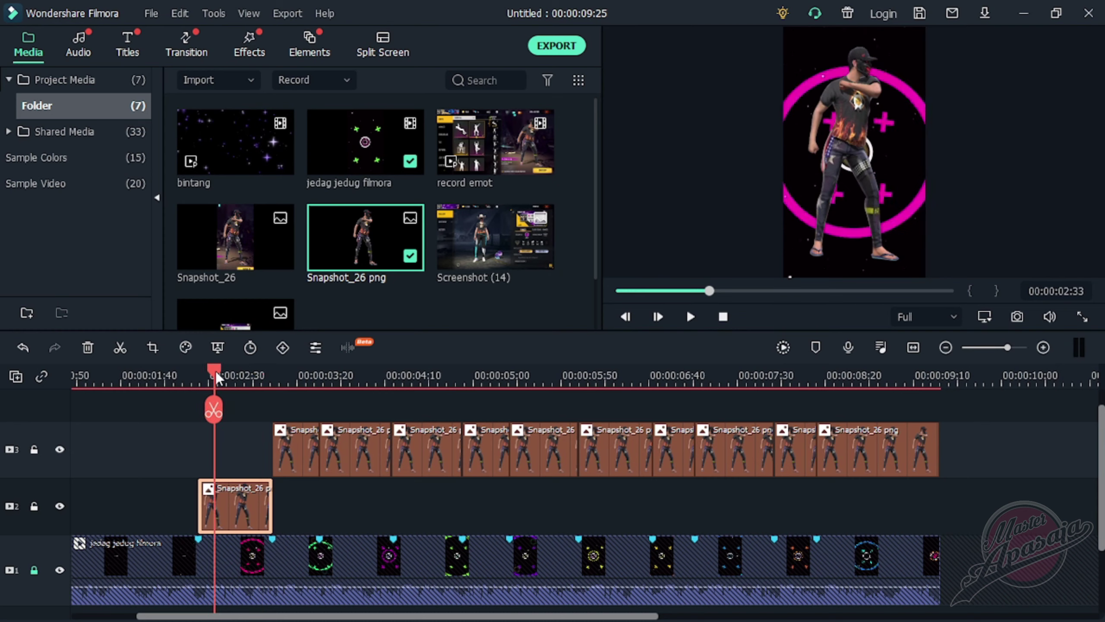
{"action": "right_click", "coordinate": [240, 500]}
{"action": "left_click", "coordinate": [234, 454]}
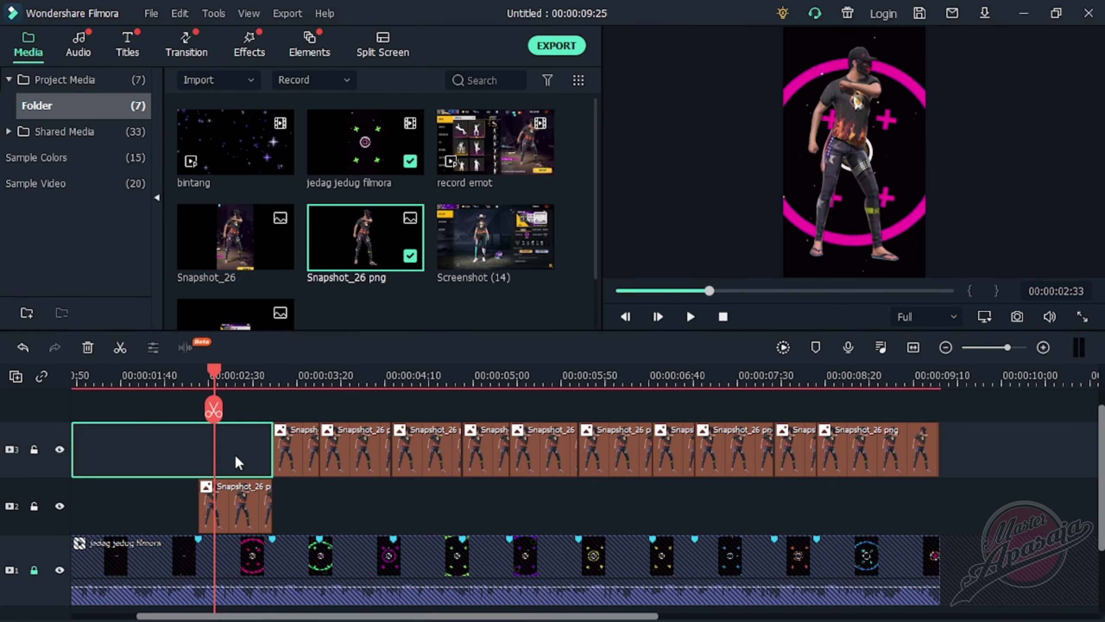
Lengthen the first piece on video track 3 and shift all pieces on that track back to start at the first marker
{"action": "left_click", "coordinate": [295, 439]}
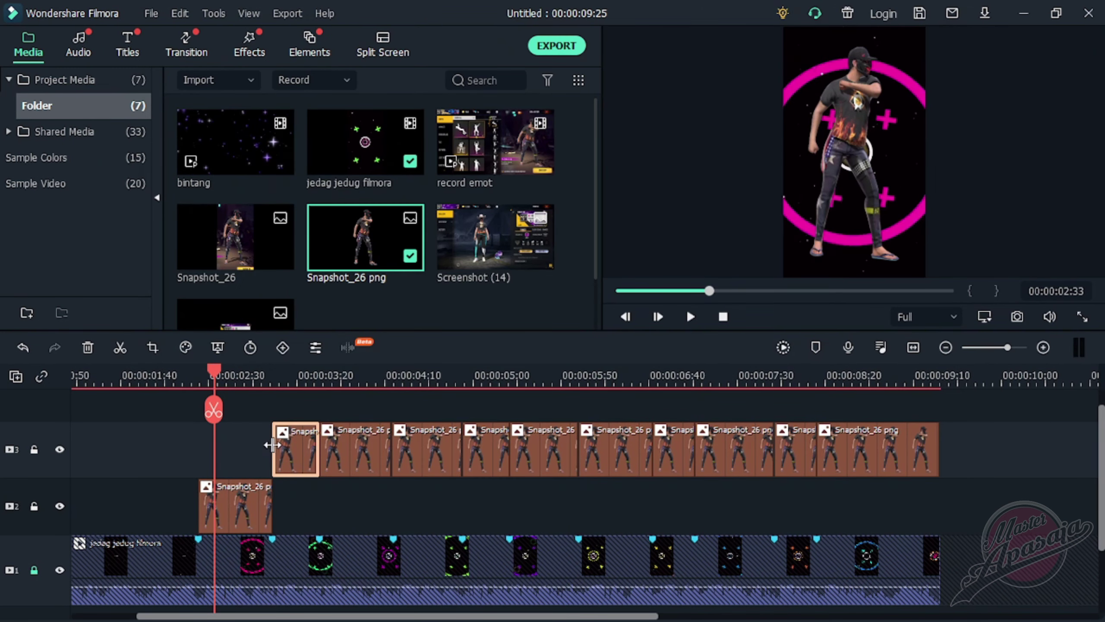
{"action": "left_click_drag", "start_coordinate": [273, 449], "coordinate": [198, 447]}
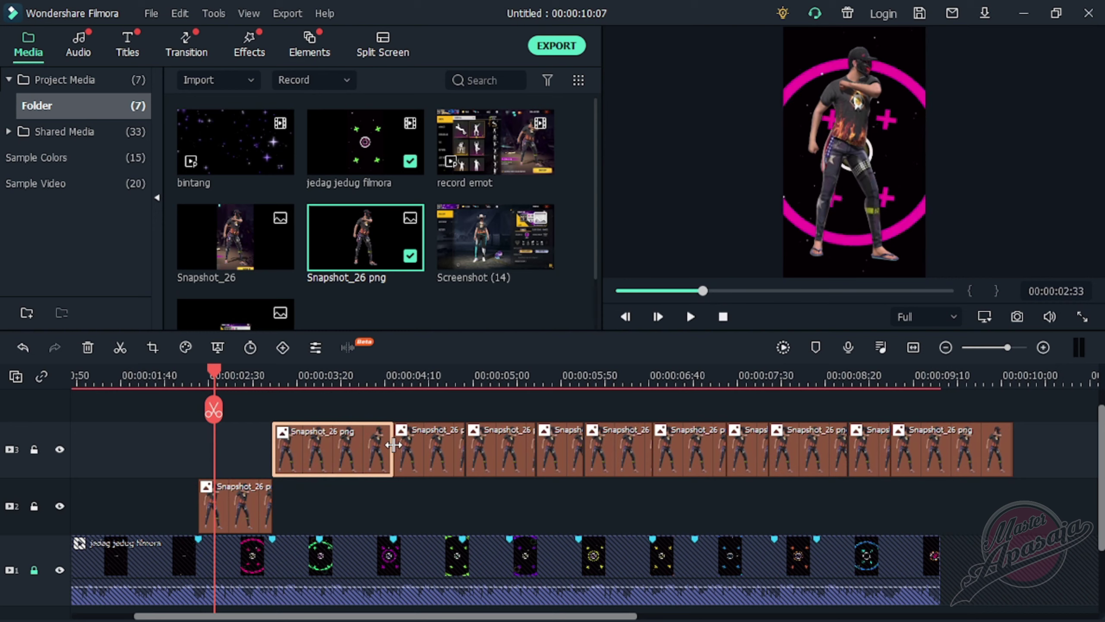
{"action": "left_click", "coordinate": [861, 468]}
{"action": "left_click", "coordinate": [299, 466], "text": "shift"}
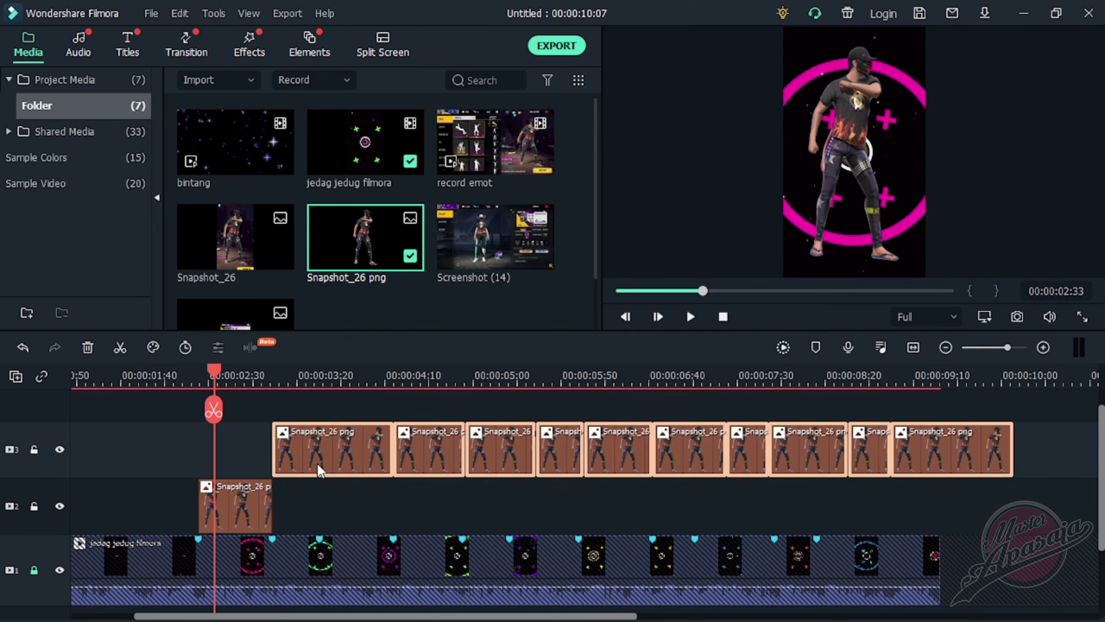
{"action": "left_click_drag", "start_coordinate": [317, 464], "coordinate": [242, 451]}
Split the lengthened first Snapshot_26 png piece on video track 3 at the second marker
{"action": "left_click", "coordinate": [273, 534]}
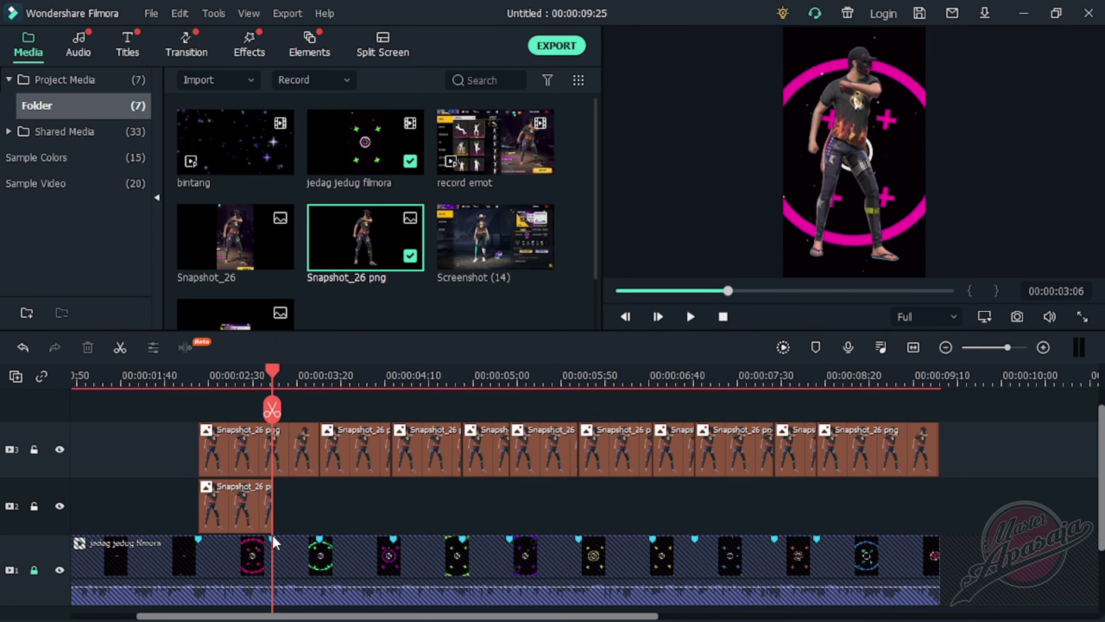
{"action": "left_click", "coordinate": [292, 439]}
{"action": "left_click", "coordinate": [276, 416]}
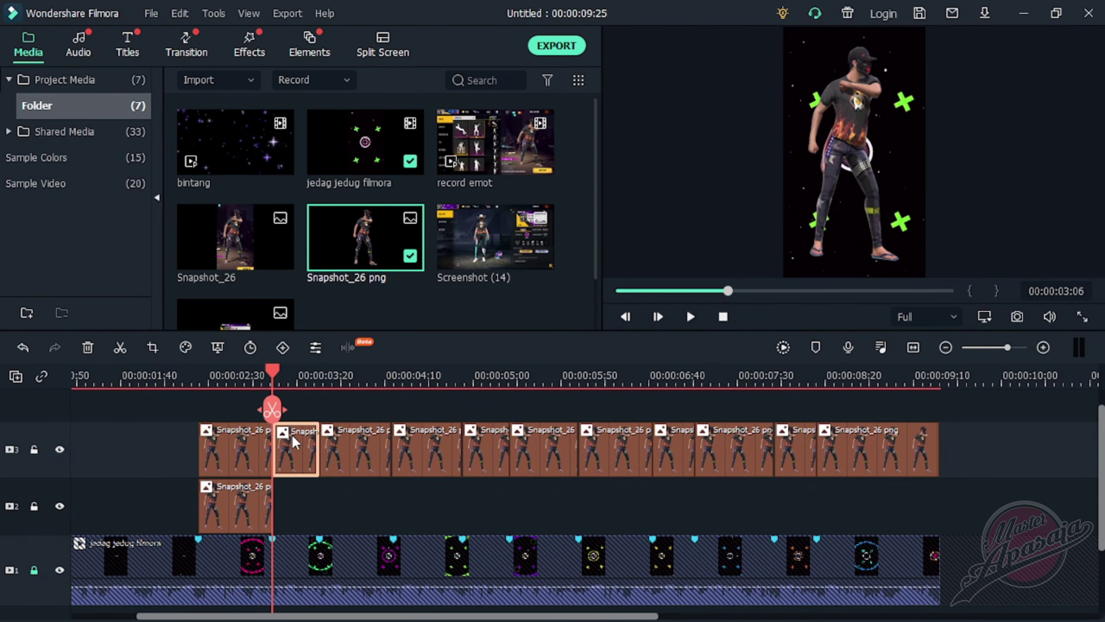
Hide video track 3 and open the advanced color correction adjustments for the Snapshot_26 png piece on video track 2
{"action": "scroll", "coordinate": [291, 434], "scroll_direction": "up", "scroll_amount": 1}
{"action": "left_click", "coordinate": [235, 470]}
{"action": "left_click_drag", "start_coordinate": [273, 367], "coordinate": [216, 375]}
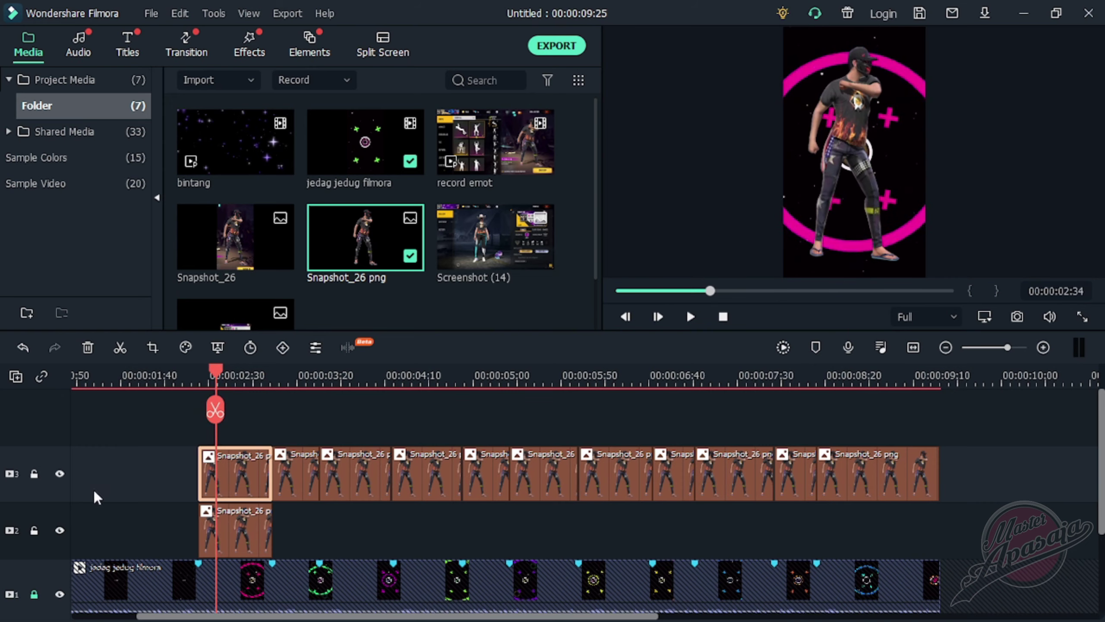
{"action": "left_click", "coordinate": [60, 473]}
{"action": "left_click", "coordinate": [232, 528]}
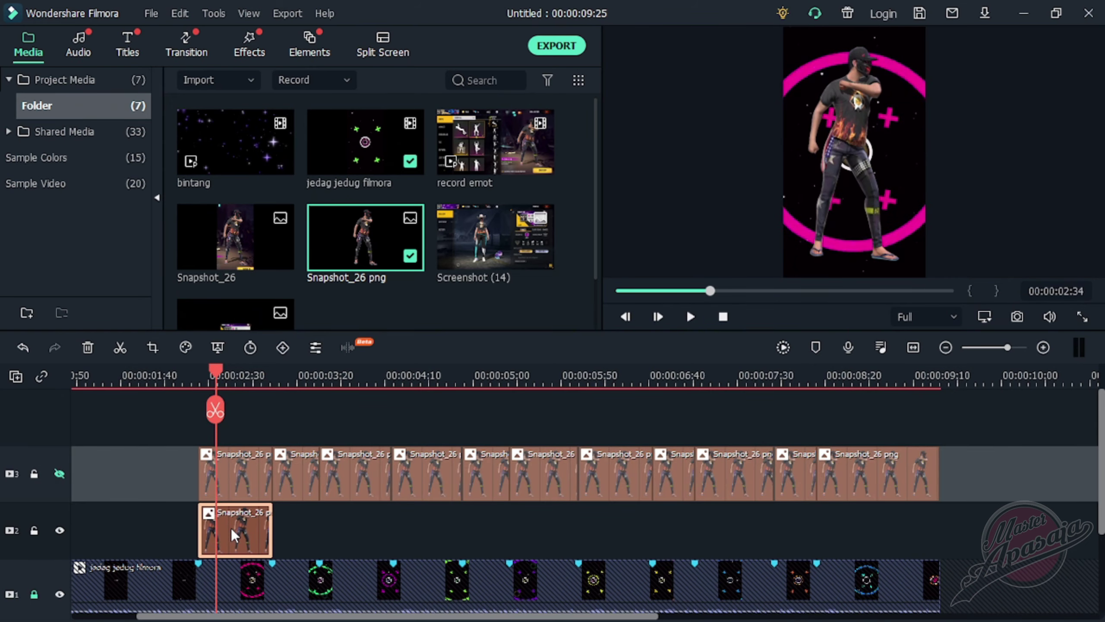
{"action": "right_click", "coordinate": [232, 527]}
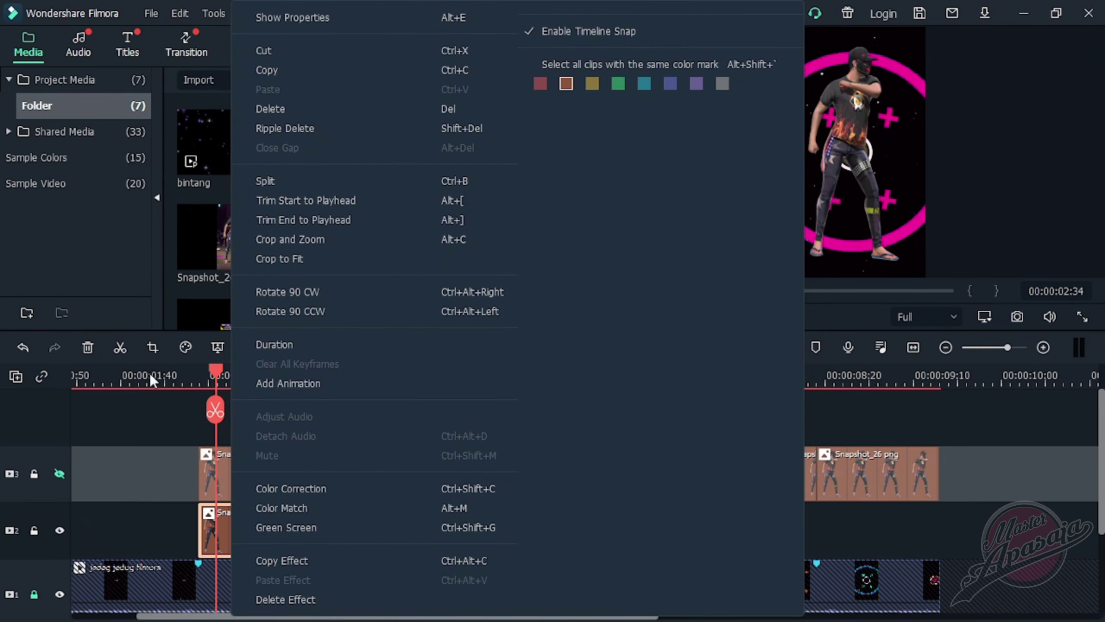
{"action": "left_click", "coordinate": [337, 490]}
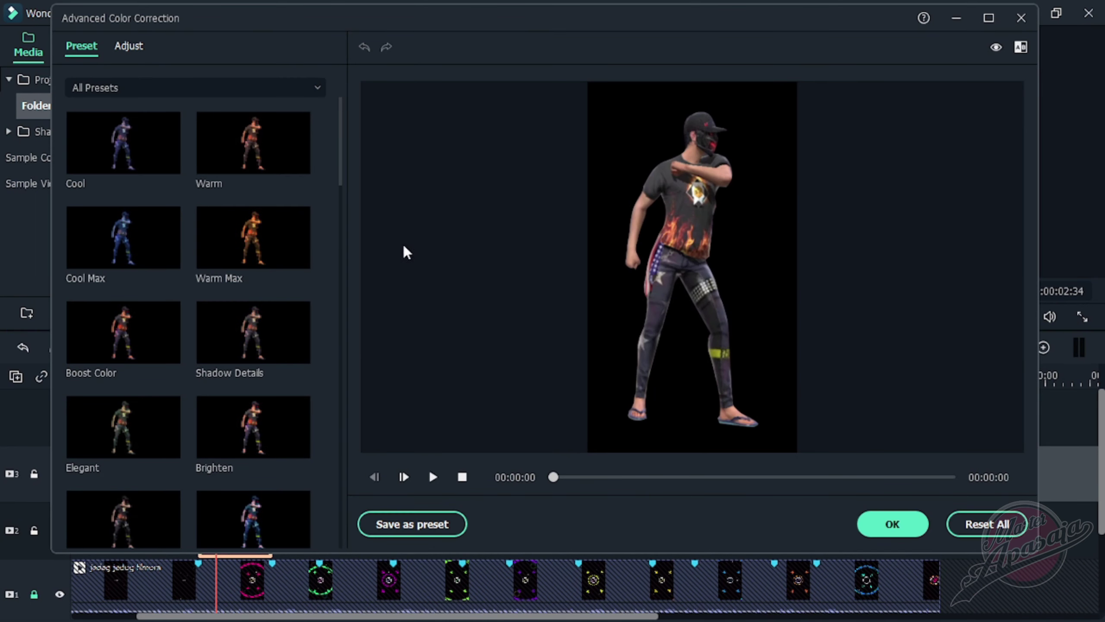
{"action": "left_click", "coordinate": [132, 47]}
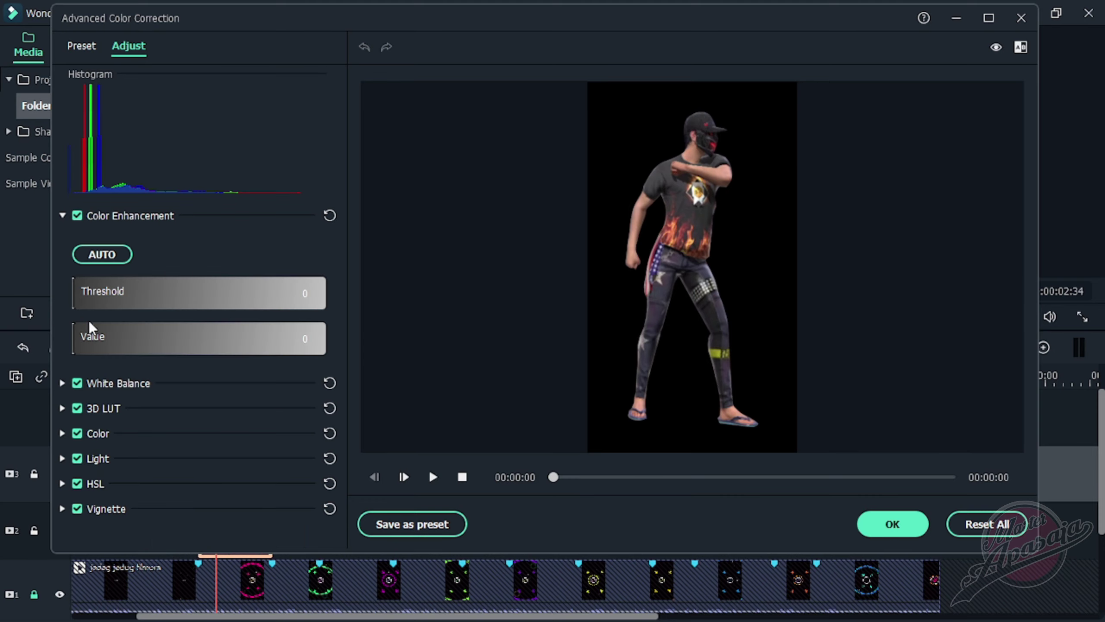
Set the white balance temperature to 100 and adjust the tint, with color enhancement Value at 93 and Threshold at 100
{"action": "left_click", "coordinate": [62, 383]}
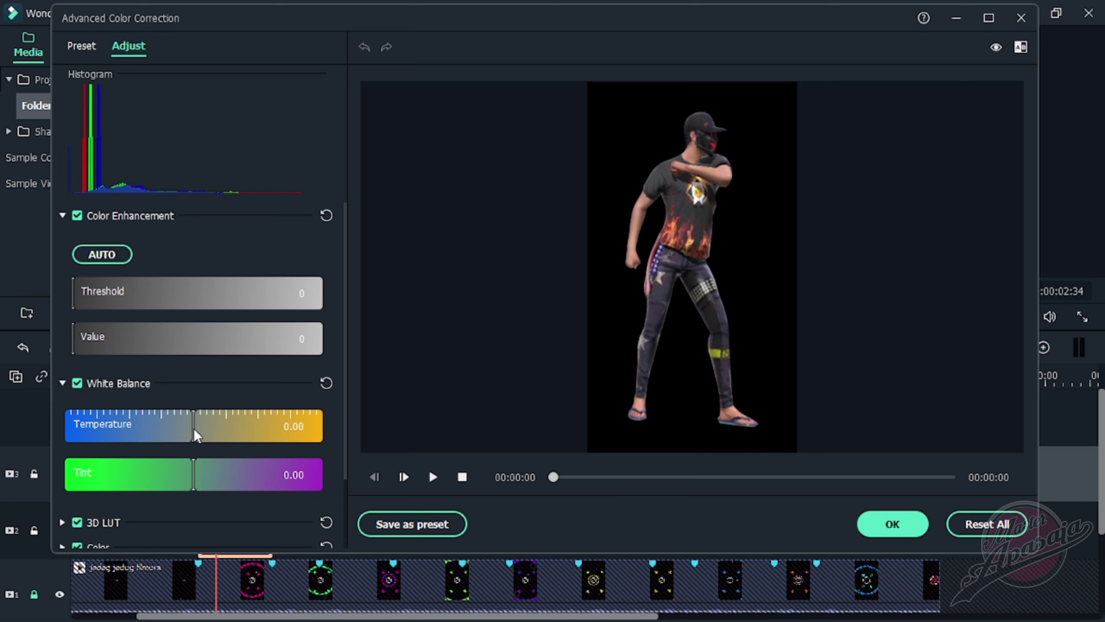
{"action": "left_click_drag", "start_coordinate": [196, 431], "coordinate": [341, 445]}
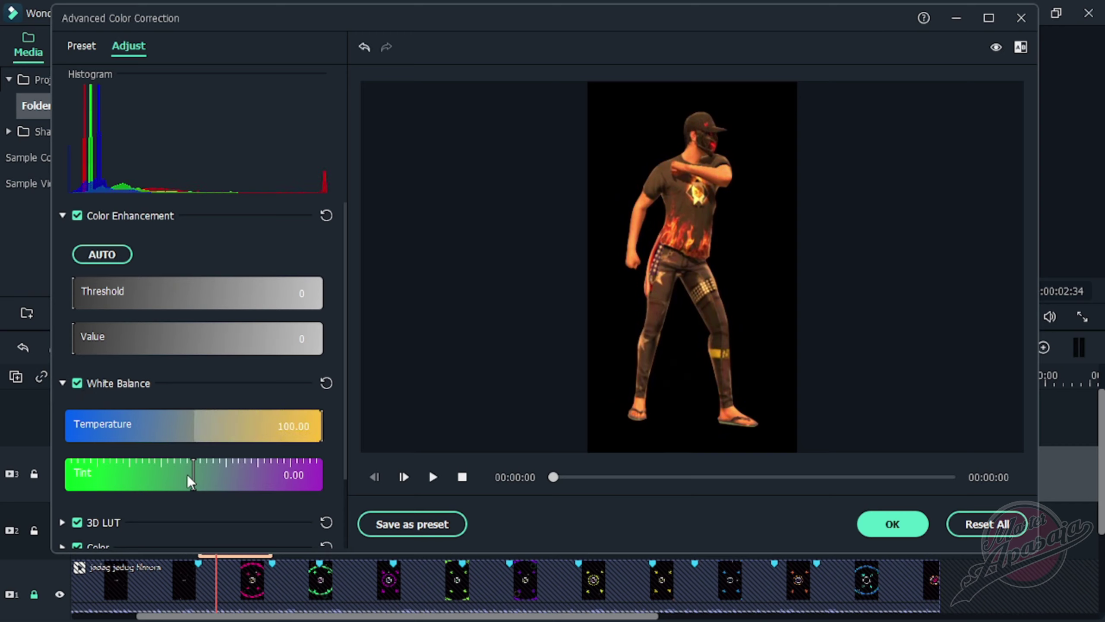
{"action": "left_click_drag", "start_coordinate": [192, 476], "coordinate": [250, 479]}
{"action": "left_click", "coordinate": [63, 384]}
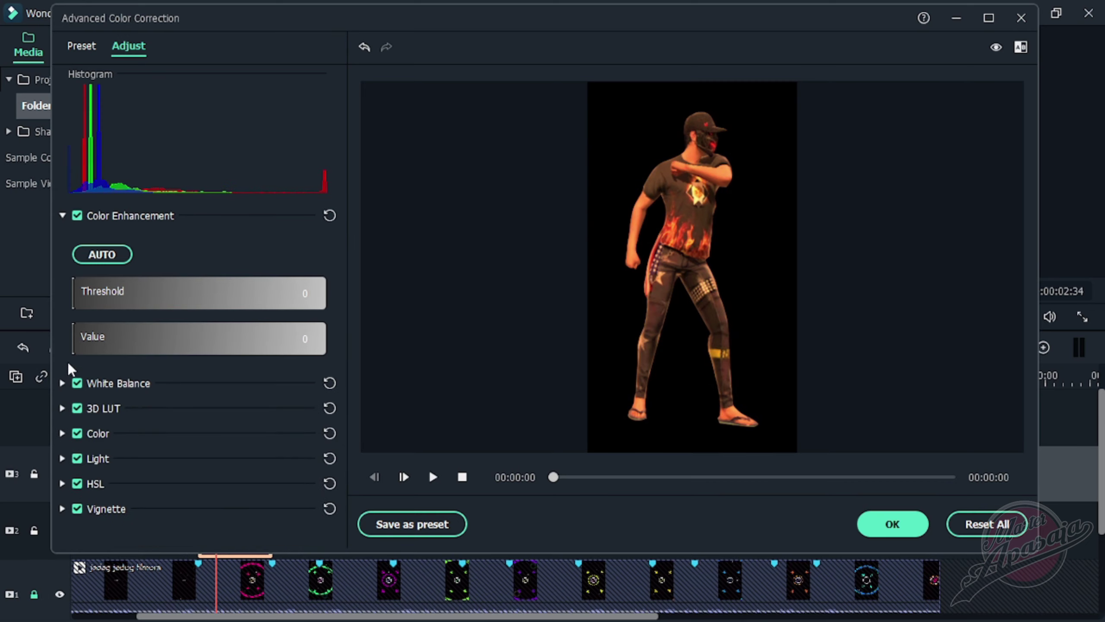
{"action": "left_click_drag", "start_coordinate": [78, 348], "coordinate": [308, 340]}
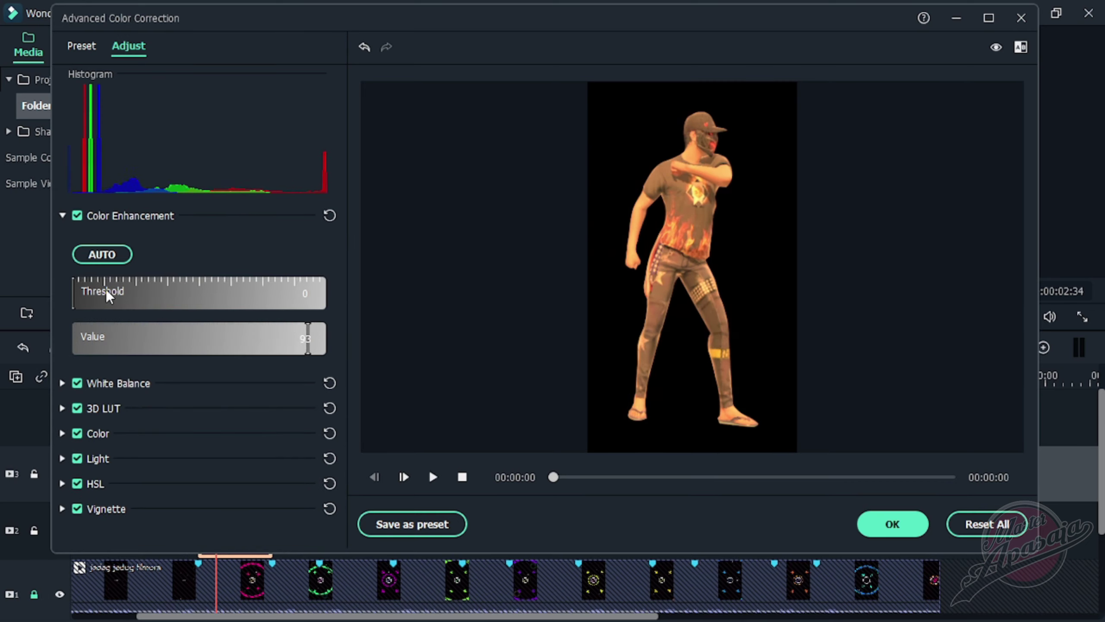
{"action": "left_click_drag", "start_coordinate": [71, 297], "coordinate": [352, 316]}
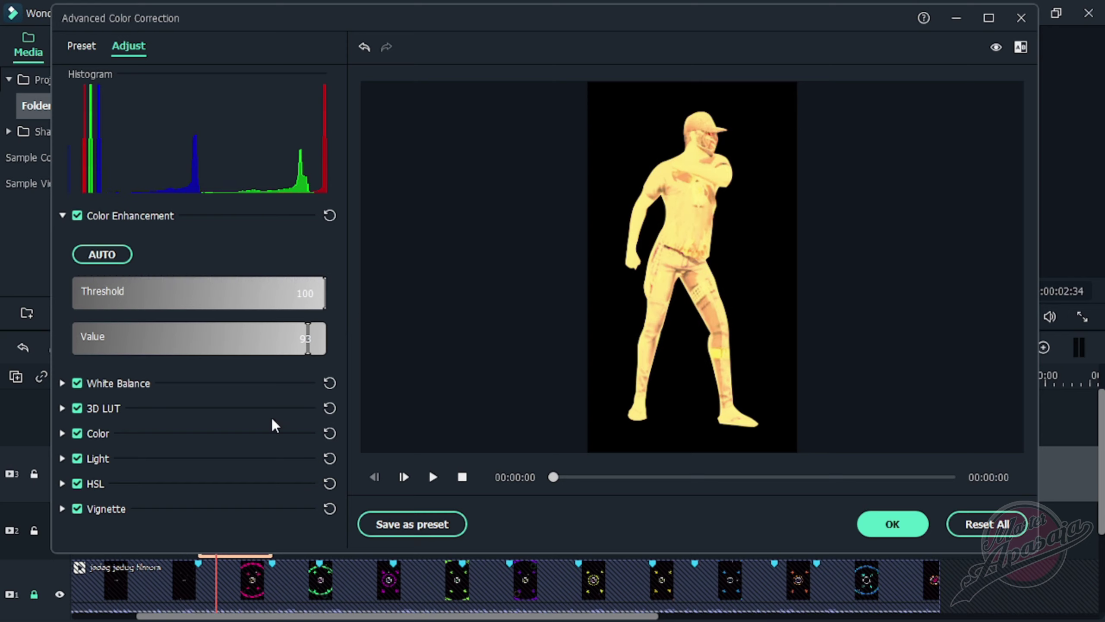
Set the clip's color Exposure to 100, Brightness to 100 and Contrast to 58 to turn the character into a white silhouette
{"action": "left_click", "coordinate": [62, 434]}
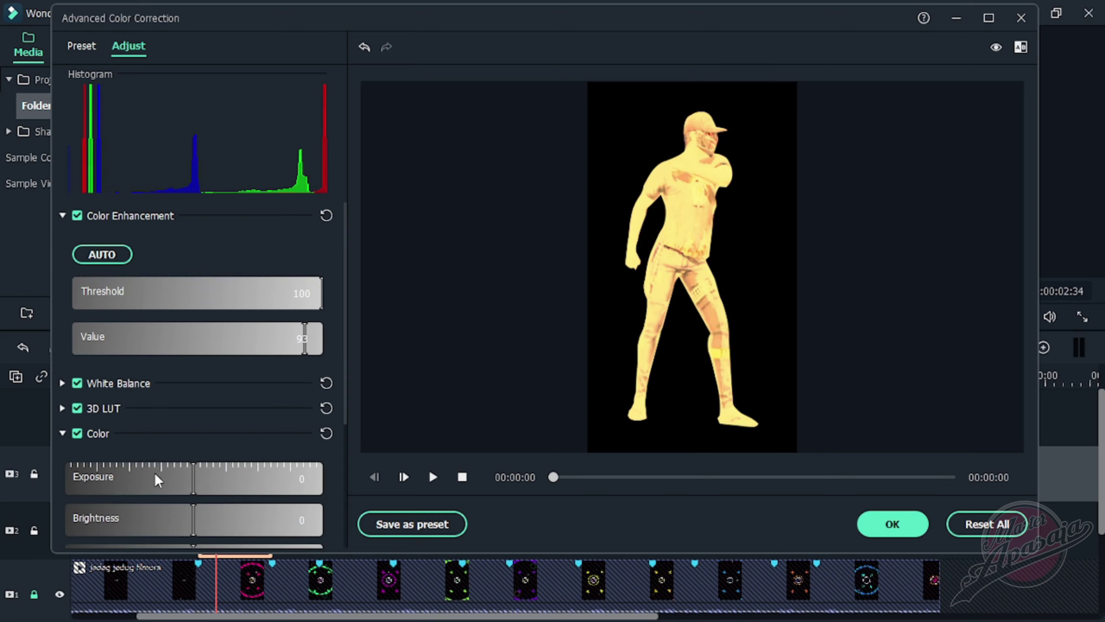
{"action": "left_click_drag", "start_coordinate": [189, 486], "coordinate": [331, 478]}
{"action": "scroll", "coordinate": [292, 485], "scroll_direction": "down", "scroll_amount": 4}
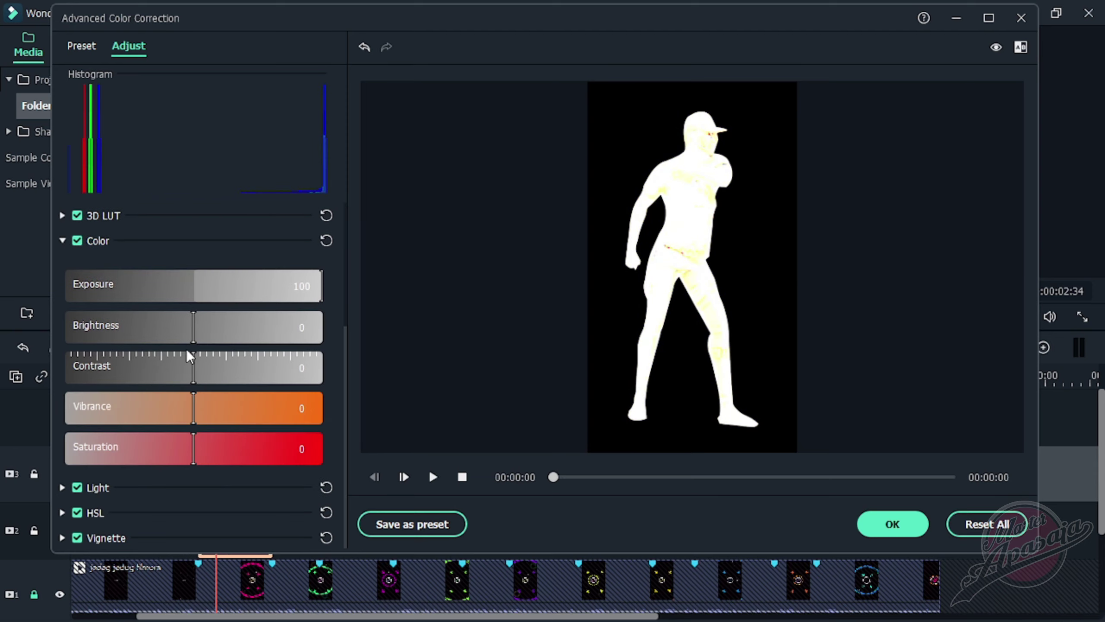
{"action": "left_click_drag", "start_coordinate": [192, 328], "coordinate": [329, 348]}
{"action": "left_click_drag", "start_coordinate": [205, 374], "coordinate": [268, 394]}
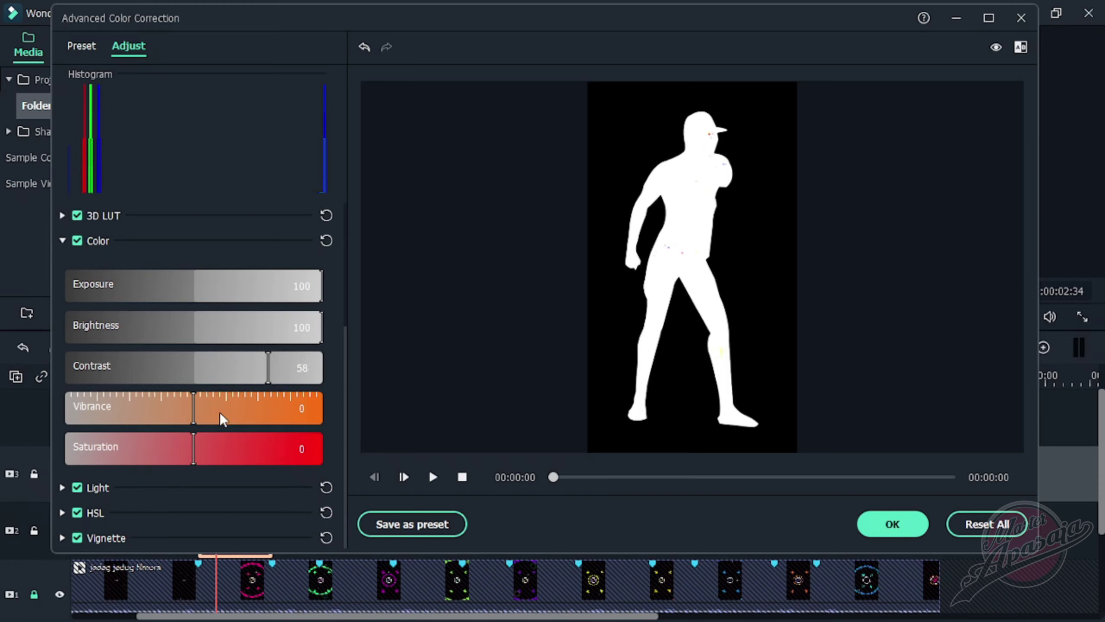
Set the clip's color Vibrance to 69 and Saturation to 60, and apply the color correction
{"action": "left_click_drag", "start_coordinate": [198, 424], "coordinate": [284, 413]}
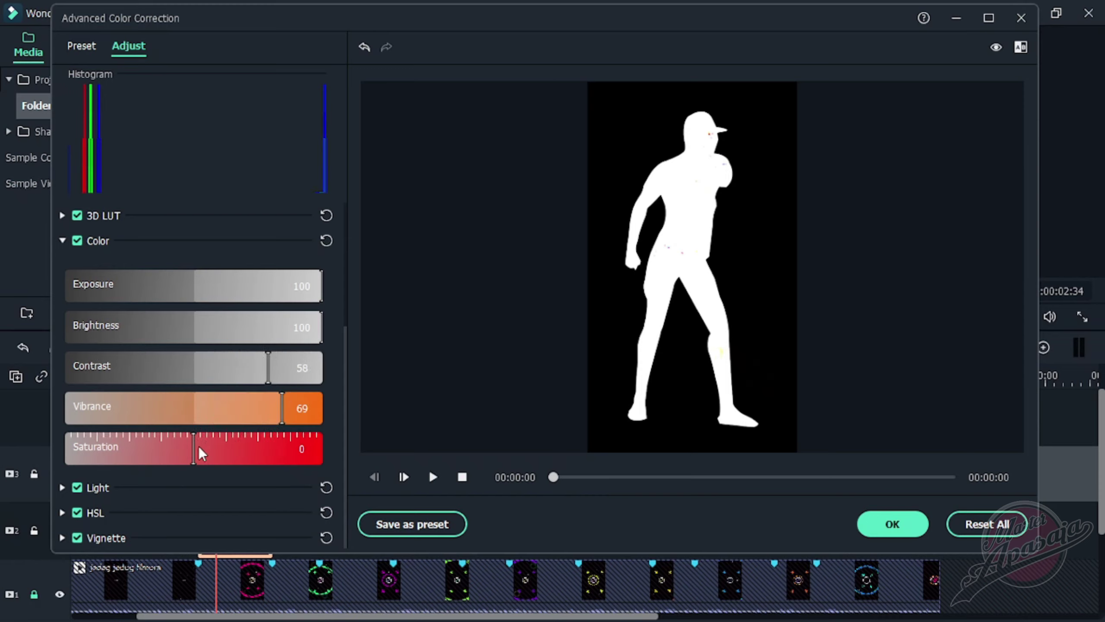
{"action": "left_click_drag", "start_coordinate": [194, 448], "coordinate": [271, 455]}
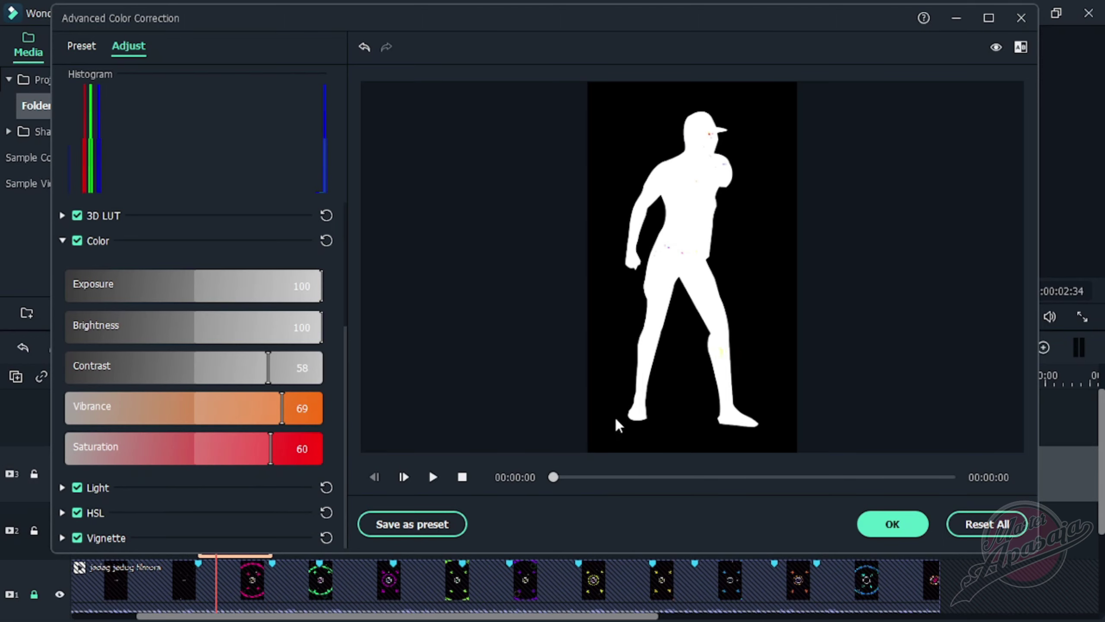
{"action": "left_click", "coordinate": [885, 527]}
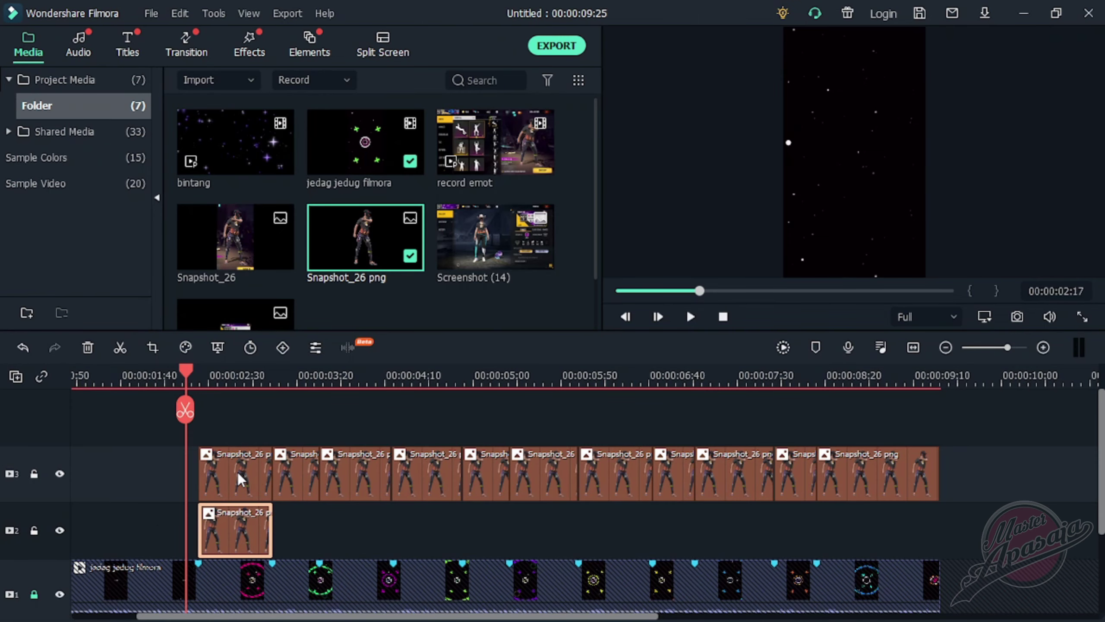
Add the Warp 7 transition to the start of the first Snapshot_26 png piece on video track 3
{"action": "left_click", "coordinate": [238, 472]}
{"action": "left_click_drag", "start_coordinate": [182, 370], "coordinate": [228, 392]}
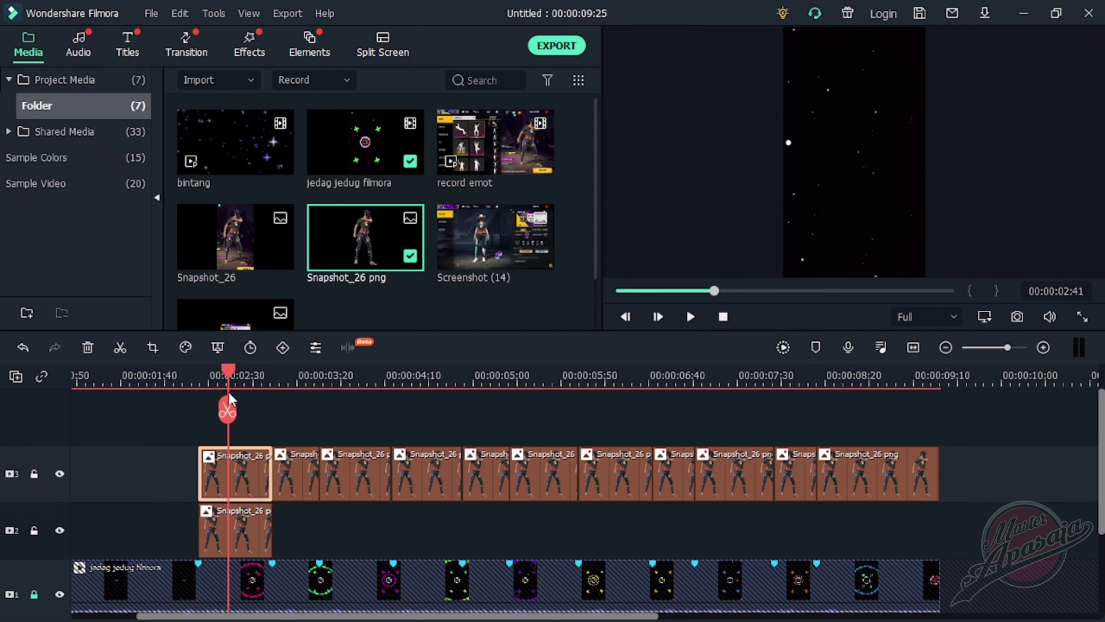
{"action": "left_click", "coordinate": [237, 471]}
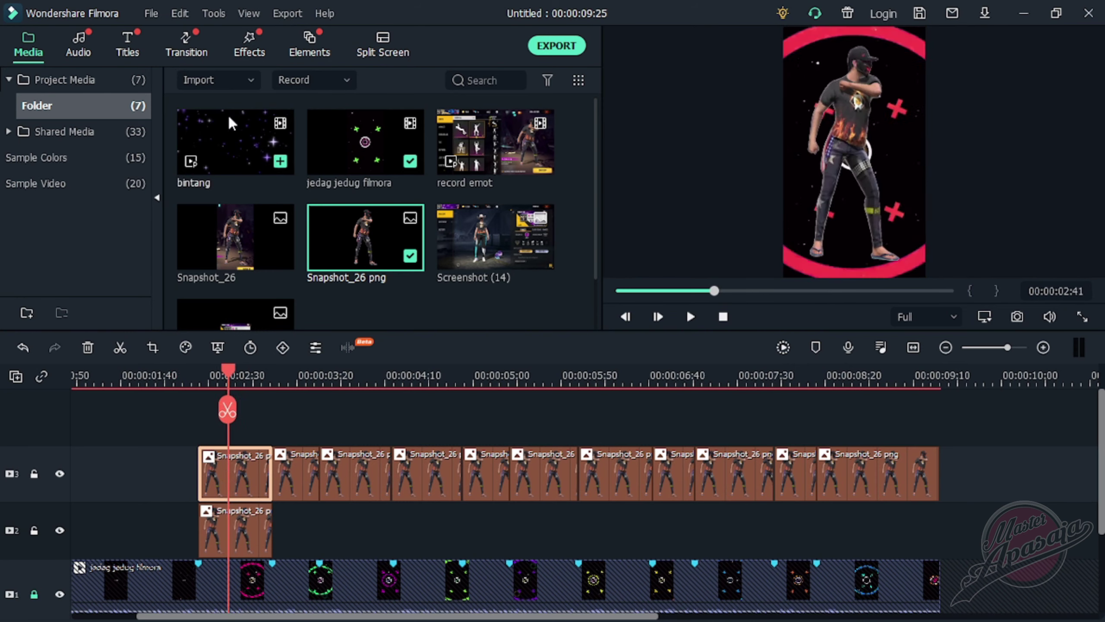
{"action": "left_click", "coordinate": [187, 38]}
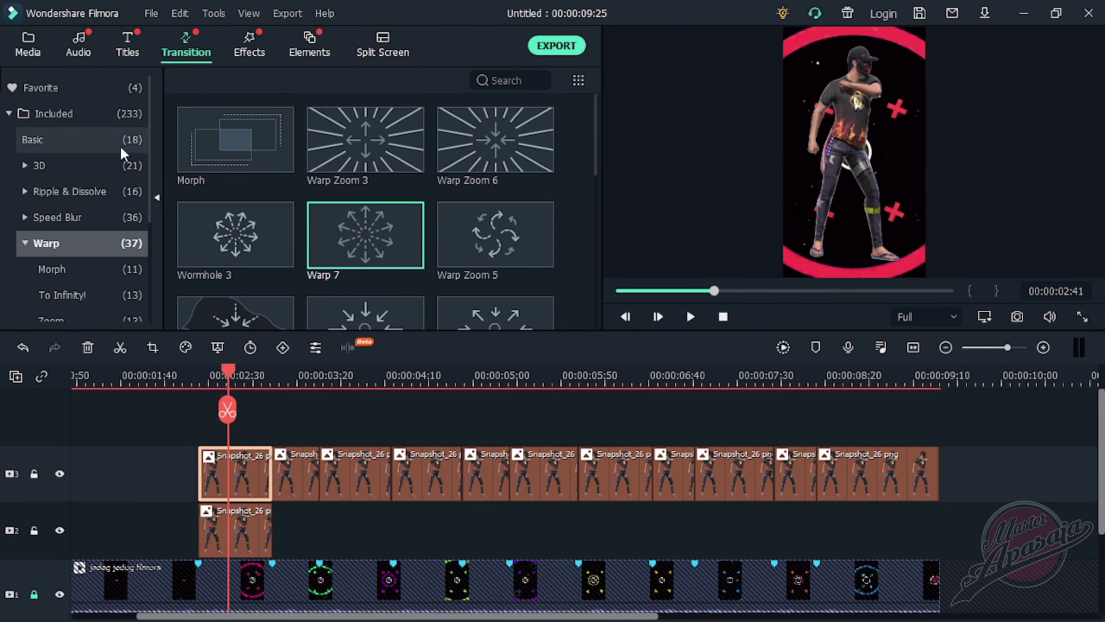
{"action": "left_click", "coordinate": [53, 242]}
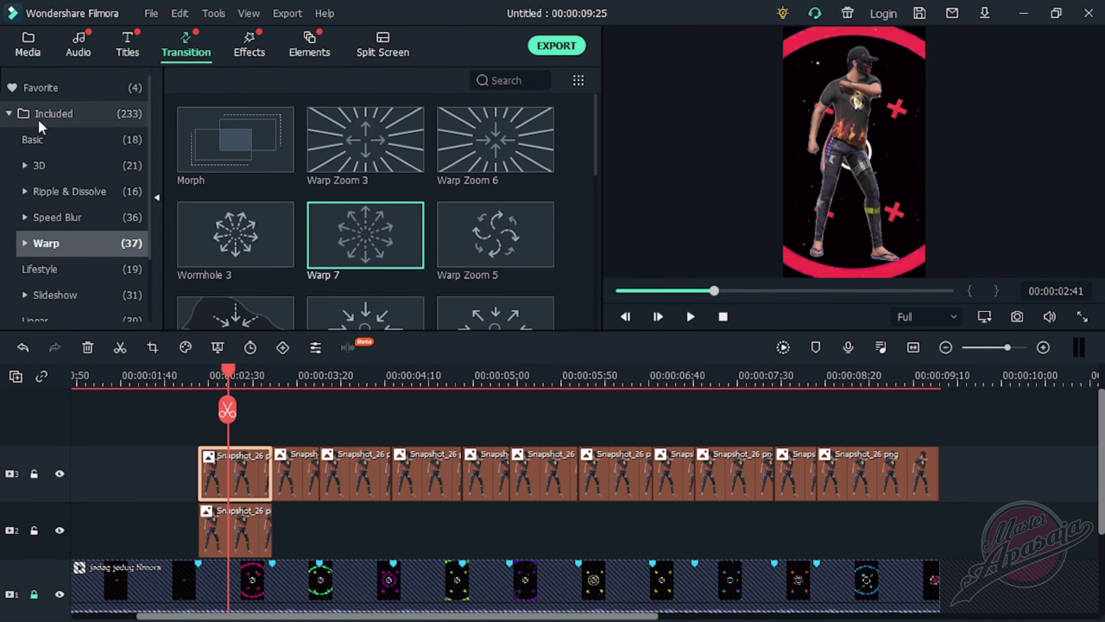
{"action": "left_click", "coordinate": [62, 245]}
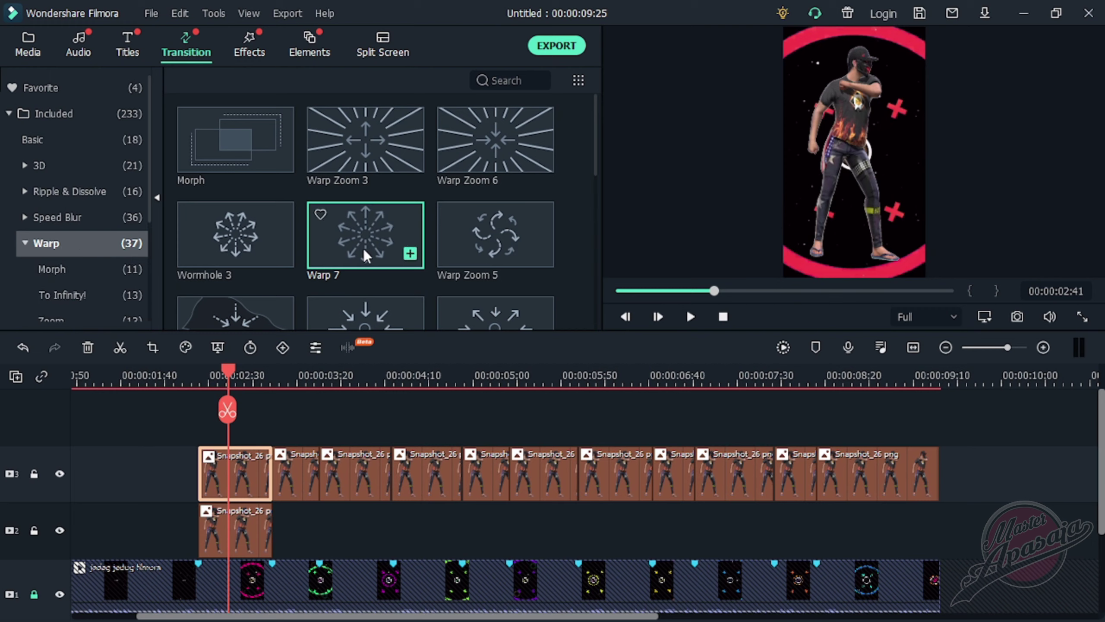
{"action": "left_click_drag", "start_coordinate": [363, 249], "coordinate": [214, 484]}
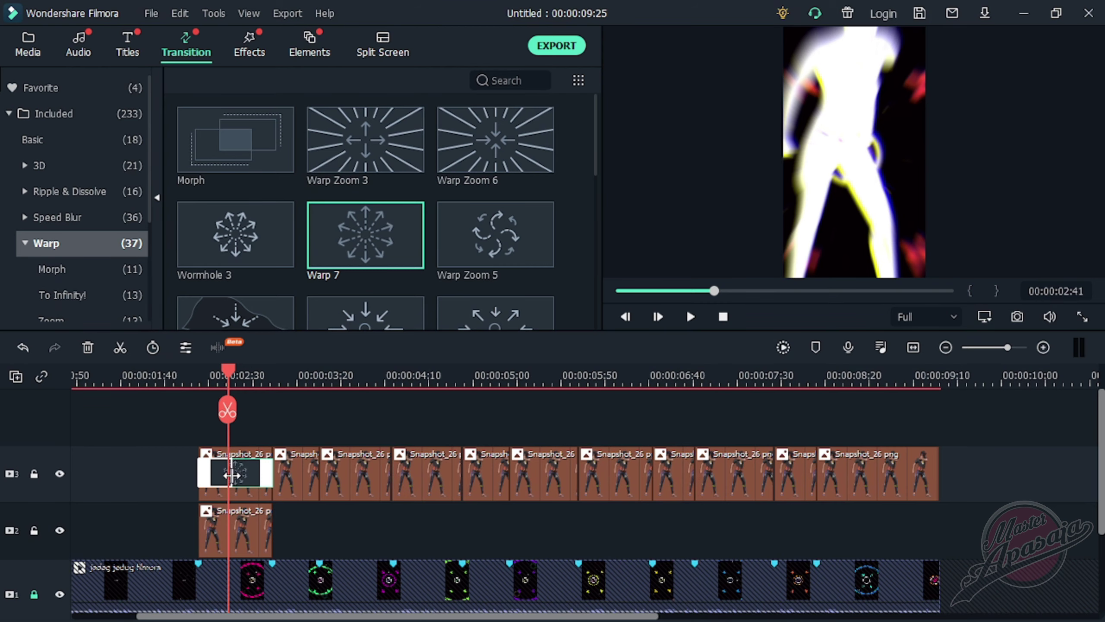
Shorten the Warp 7 transition to about half the length of its clip and play the section back
{"action": "left_click_drag", "start_coordinate": [230, 474], "coordinate": [232, 474]}
{"action": "left_click", "coordinate": [192, 382]}
{"action": "key", "text": "space"}
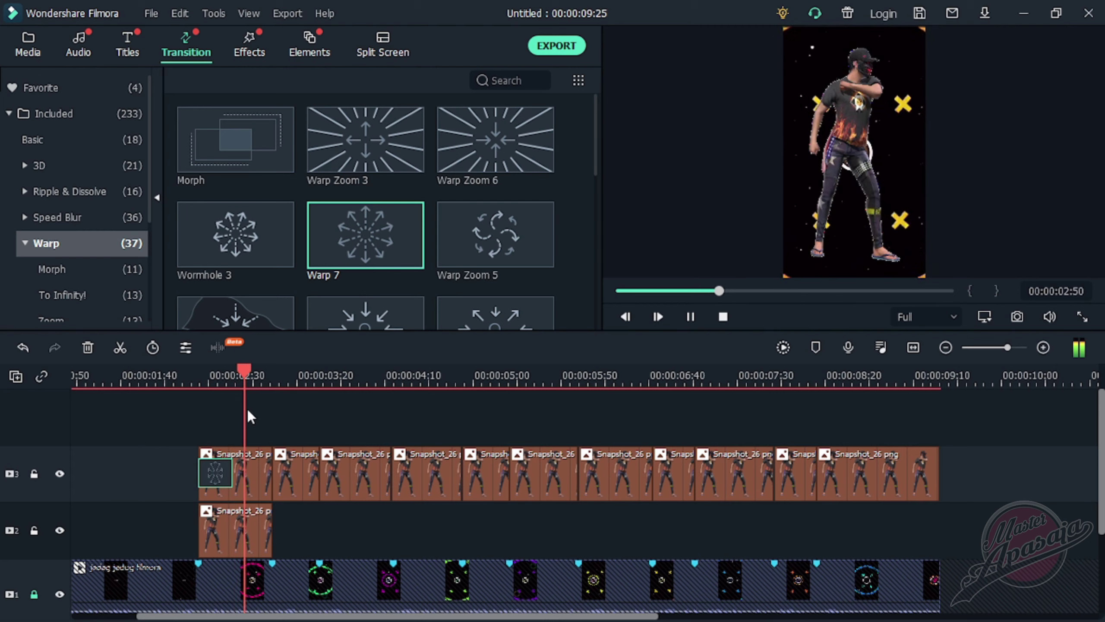
{"action": "key", "text": "space"}
{"action": "left_click_drag", "start_coordinate": [253, 375], "coordinate": [239, 373]}
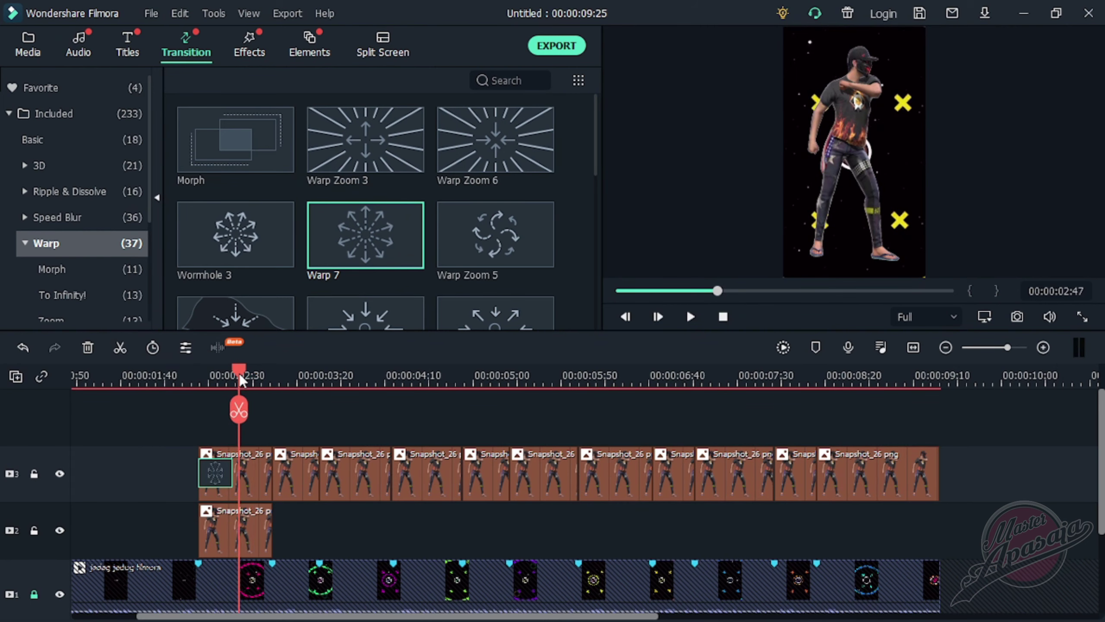
Apply the upward-sliding preset animation to the first Snapshot_26 png piece on video track 3
{"action": "scroll", "coordinate": [263, 405], "scroll_direction": "down", "scroll_amount": 1}
{"action": "left_click", "coordinate": [261, 447]}
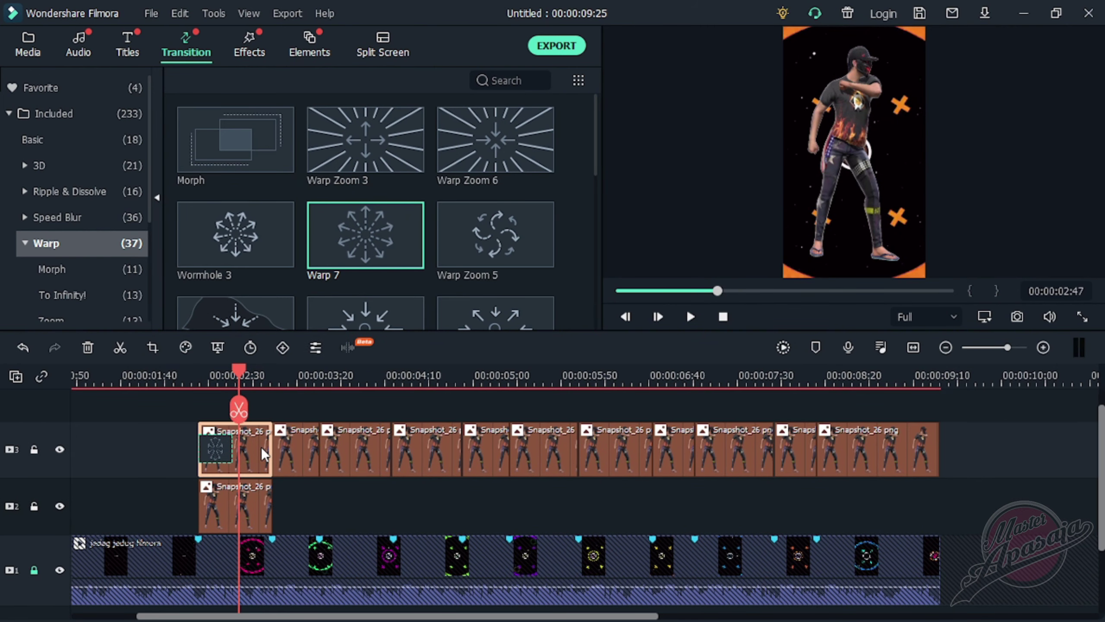
{"action": "right_click", "coordinate": [249, 454]}
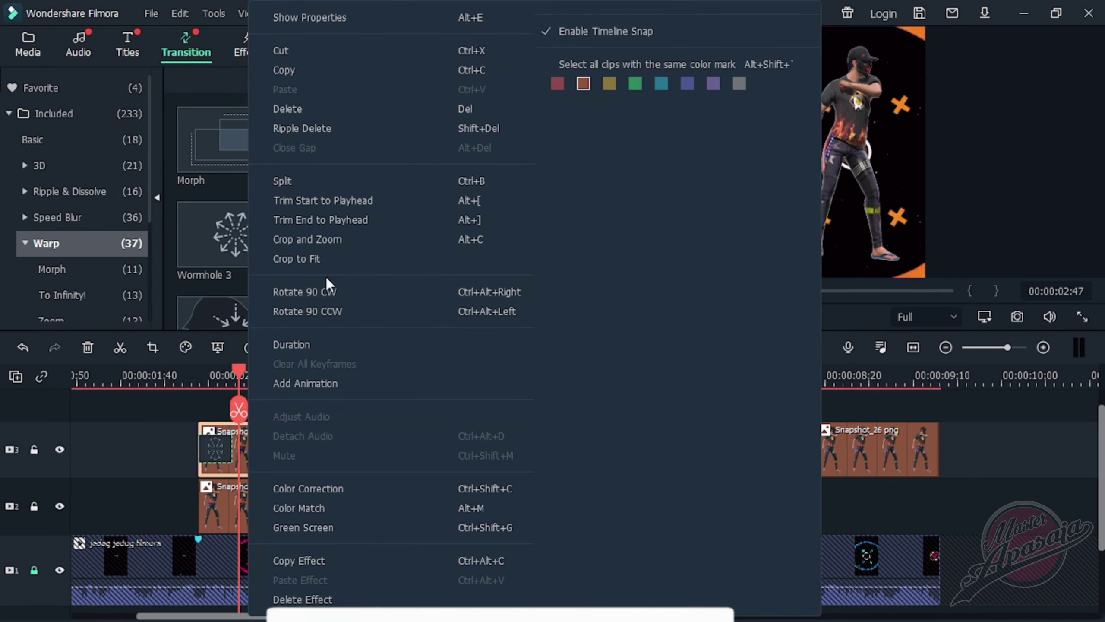
{"action": "left_click", "coordinate": [323, 19]}
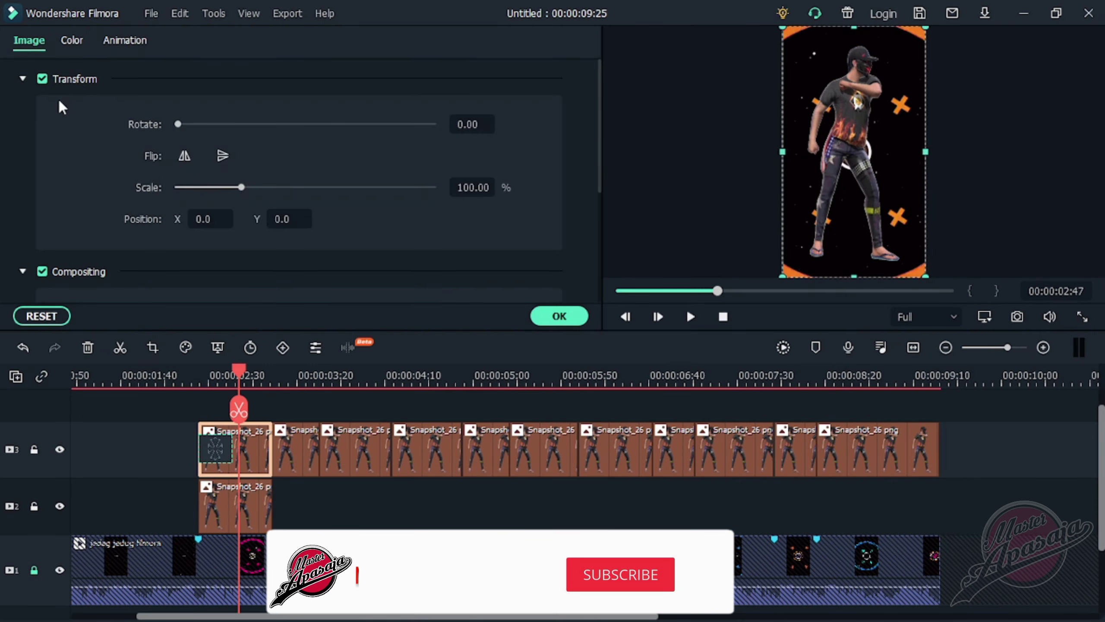
{"action": "left_click", "coordinate": [125, 40]}
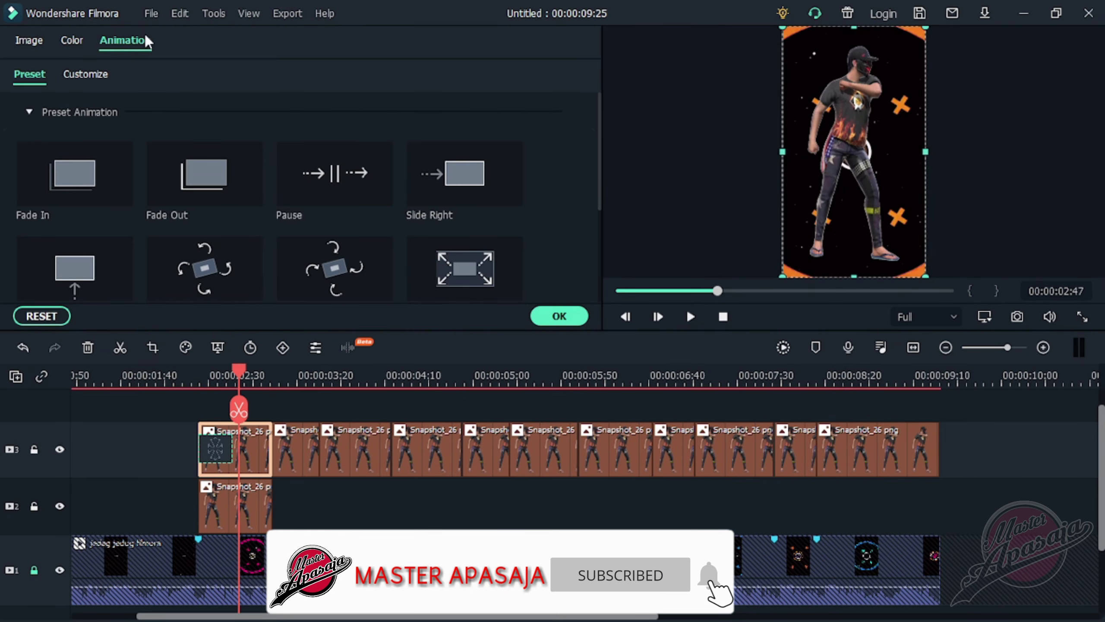
{"action": "left_click", "coordinate": [103, 275]}
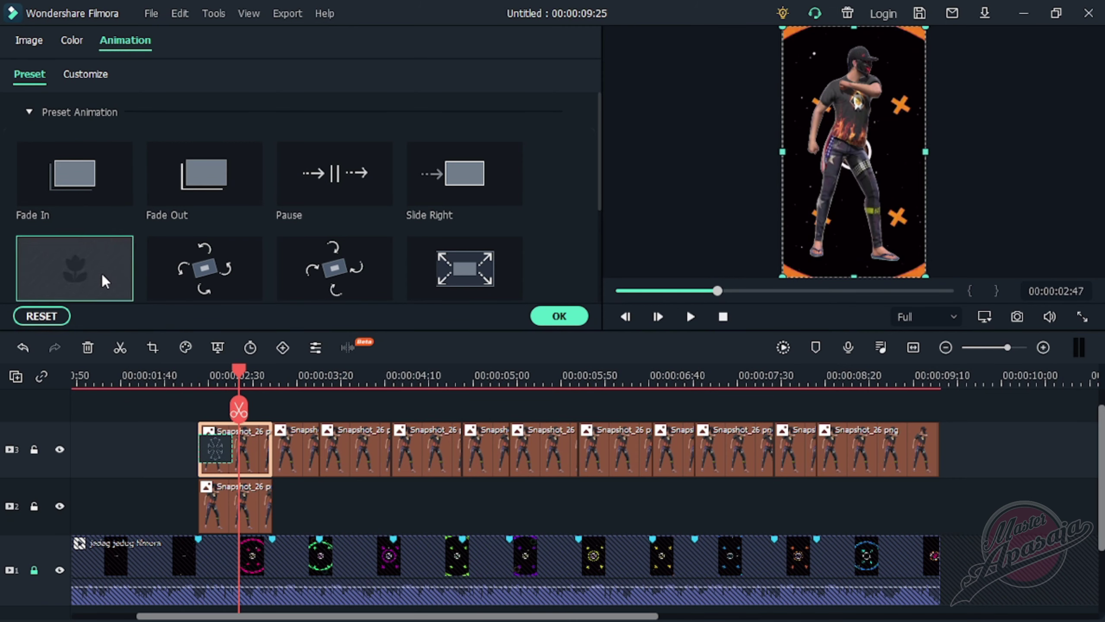
{"action": "double_click", "coordinate": [102, 273]}
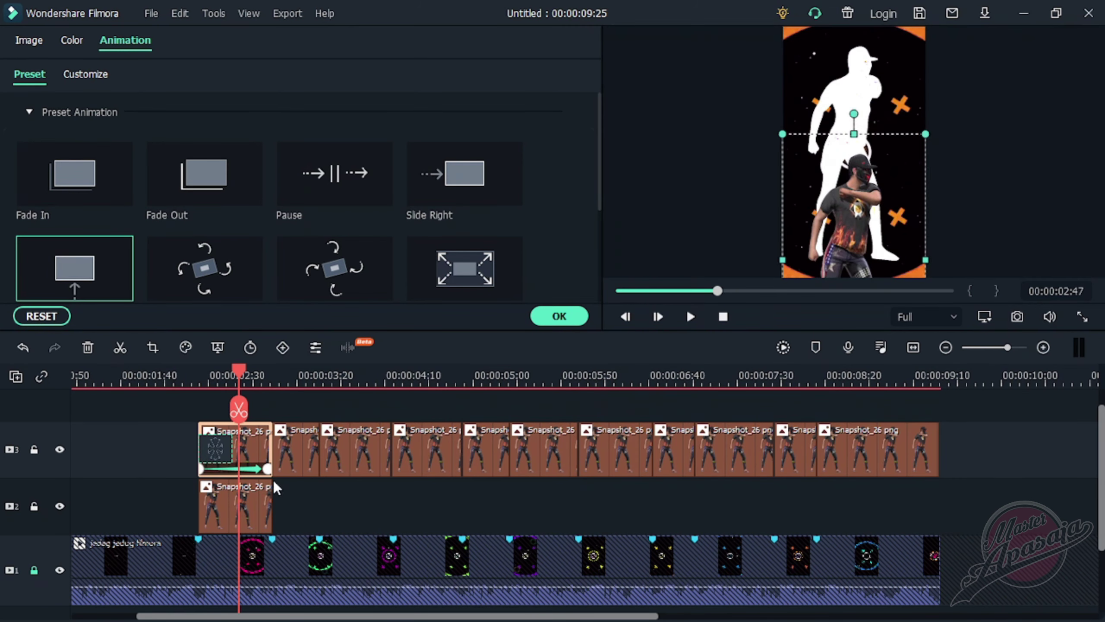
Play back the animated first piece and slightly lengthen its Warp 7 transition
{"action": "left_click_drag", "start_coordinate": [247, 378], "coordinate": [181, 372]}
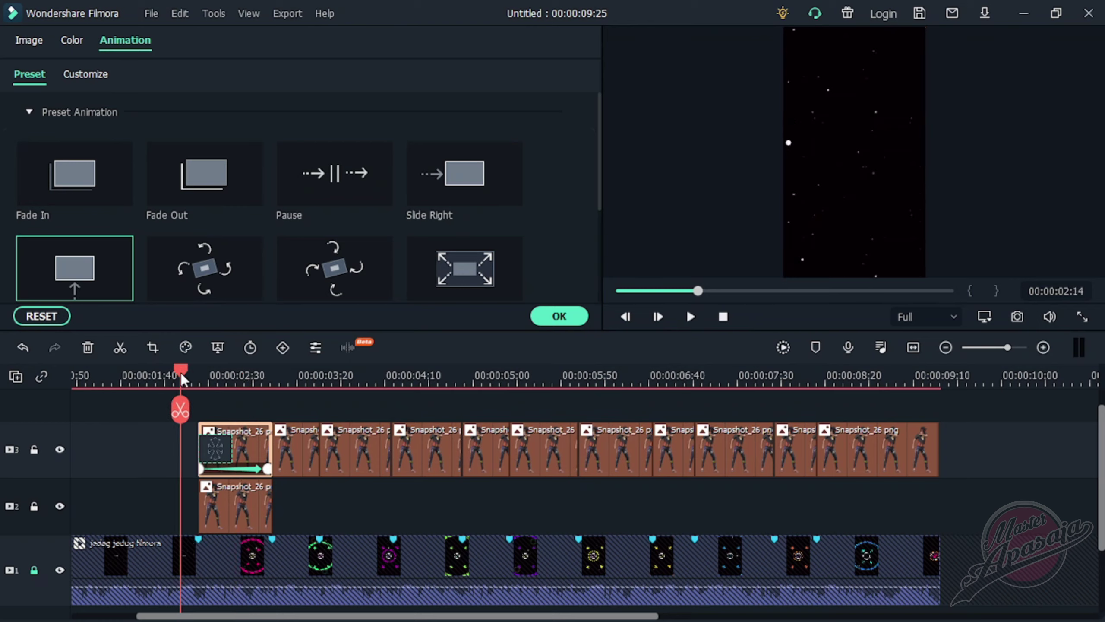
{"action": "key", "text": "space"}
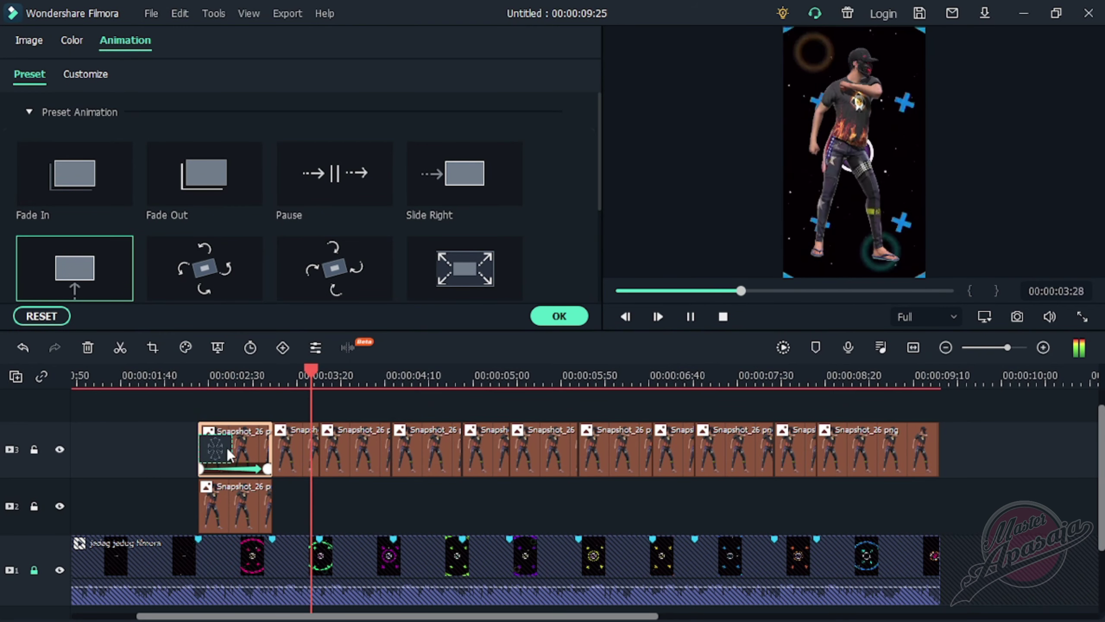
{"action": "key", "text": "space"}
{"action": "key", "text": "space"}
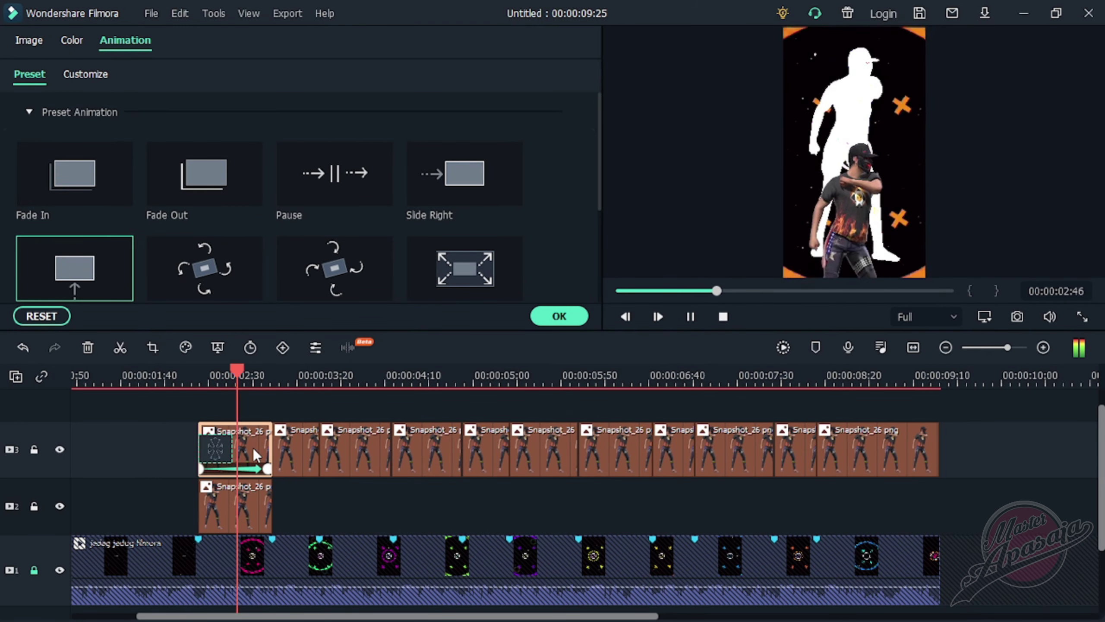
{"action": "scroll", "coordinate": [252, 462], "scroll_direction": "up", "scroll_amount": 1}
{"action": "left_click", "coordinate": [217, 375]}
{"action": "left_click", "coordinate": [196, 374]}
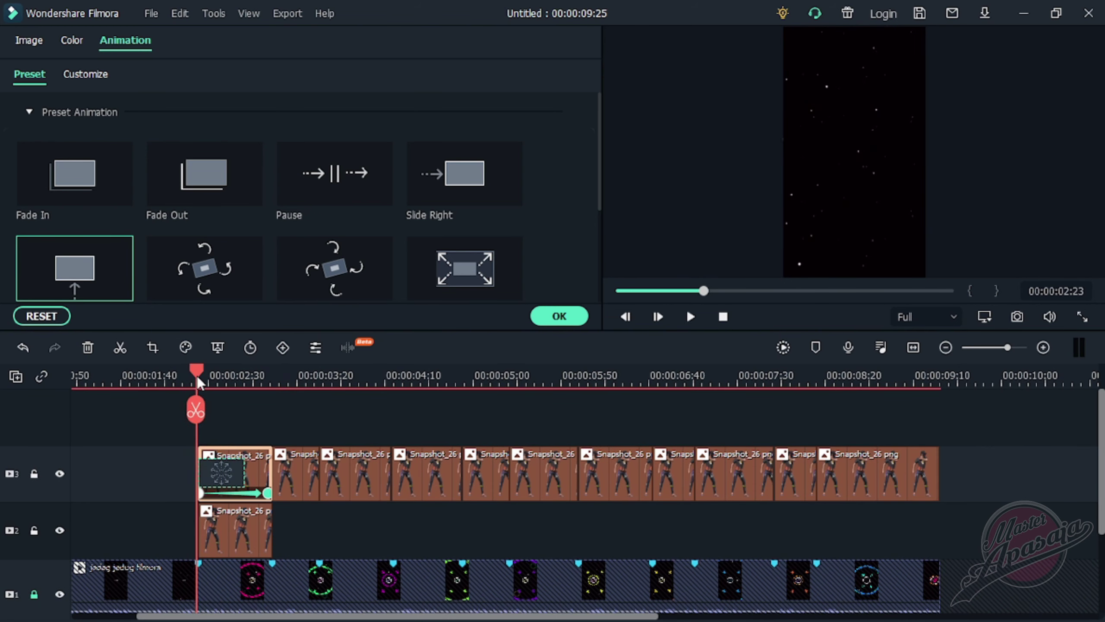
Move all Snapshot_26 png pieces from video track 3 up to track 4 and close the clip properties
{"action": "scroll", "coordinate": [413, 375], "scroll_direction": "down", "scroll_amount": 2}
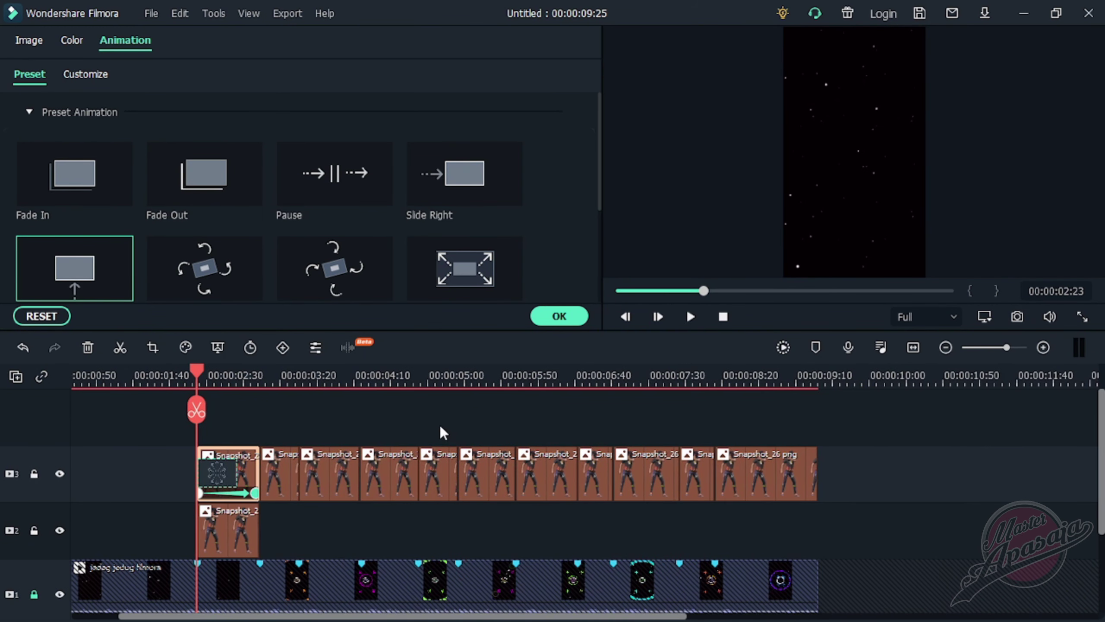
{"action": "left_click_drag", "start_coordinate": [833, 476], "coordinate": [280, 423]}
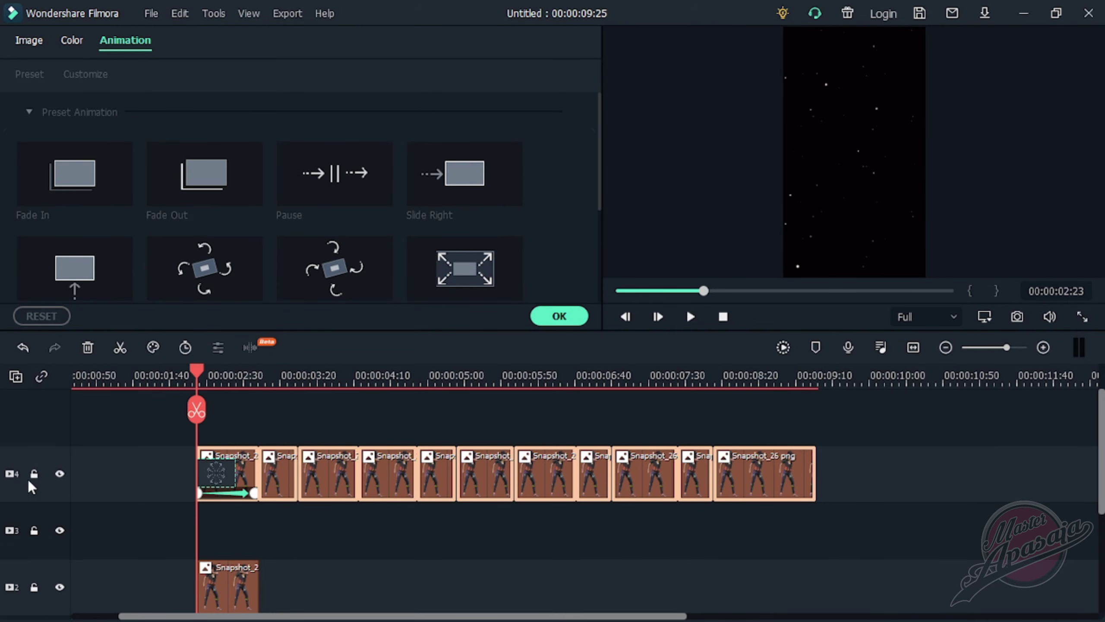
{"action": "left_click", "coordinate": [168, 490]}
{"action": "scroll", "coordinate": [263, 503], "scroll_direction": "down", "scroll_amount": 1}
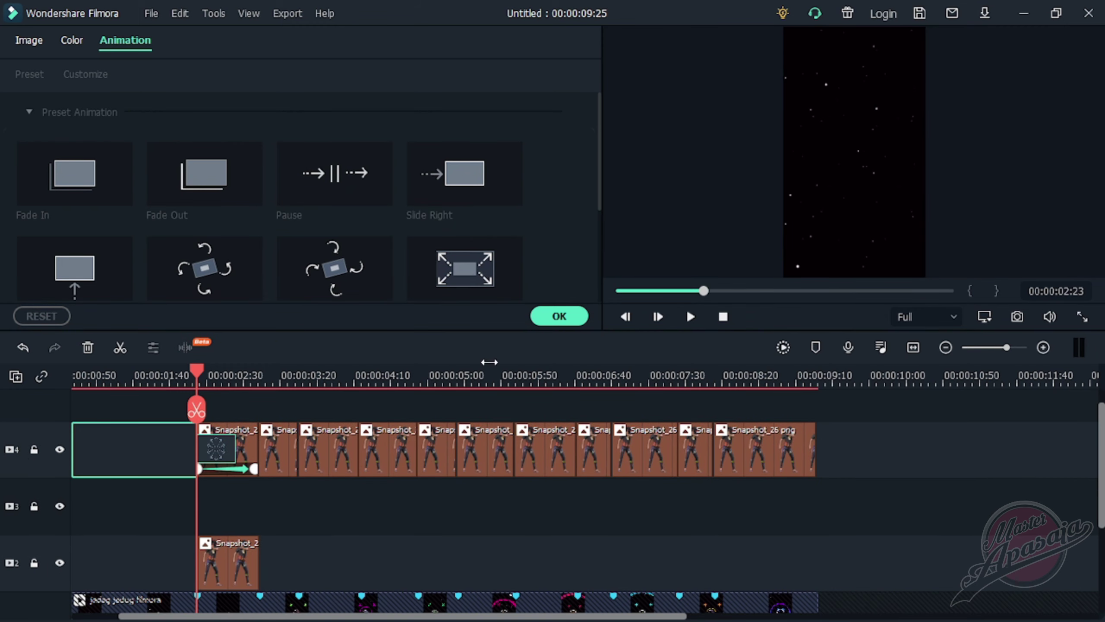
{"action": "left_click", "coordinate": [576, 320]}
Place Screenshot (14) png on video track 3 at the first marker and extend it to the end of the Snapshot_26 png pieces
{"action": "scroll", "coordinate": [330, 376], "scroll_direction": "down", "scroll_amount": 1}
{"action": "scroll", "coordinate": [407, 256], "scroll_direction": "down", "scroll_amount": 5}
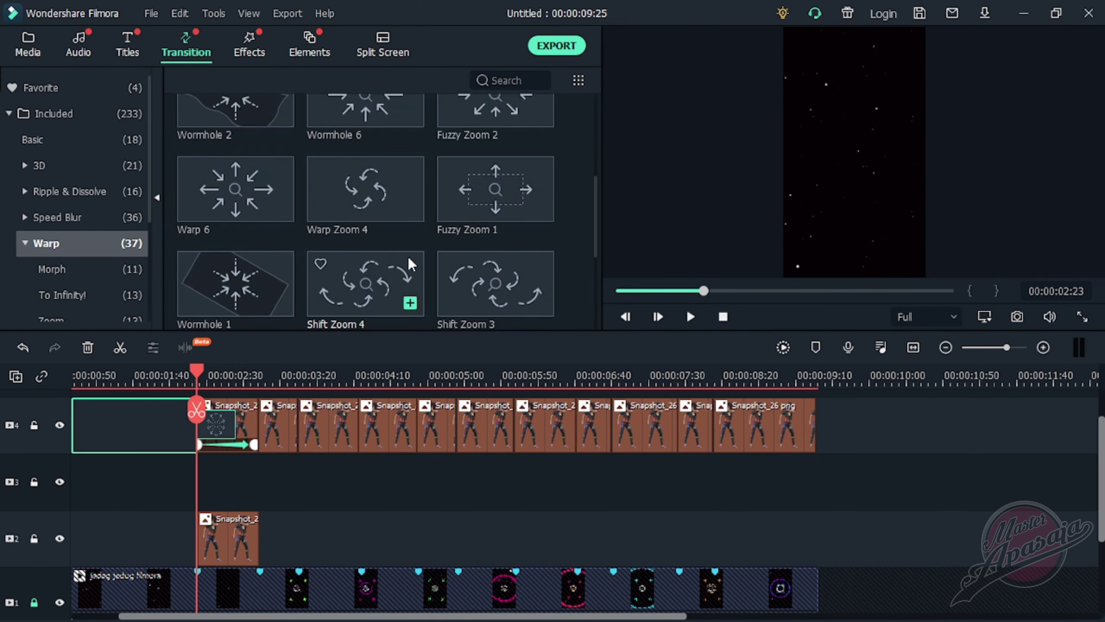
{"action": "scroll", "coordinate": [285, 285], "scroll_direction": "up", "scroll_amount": 5}
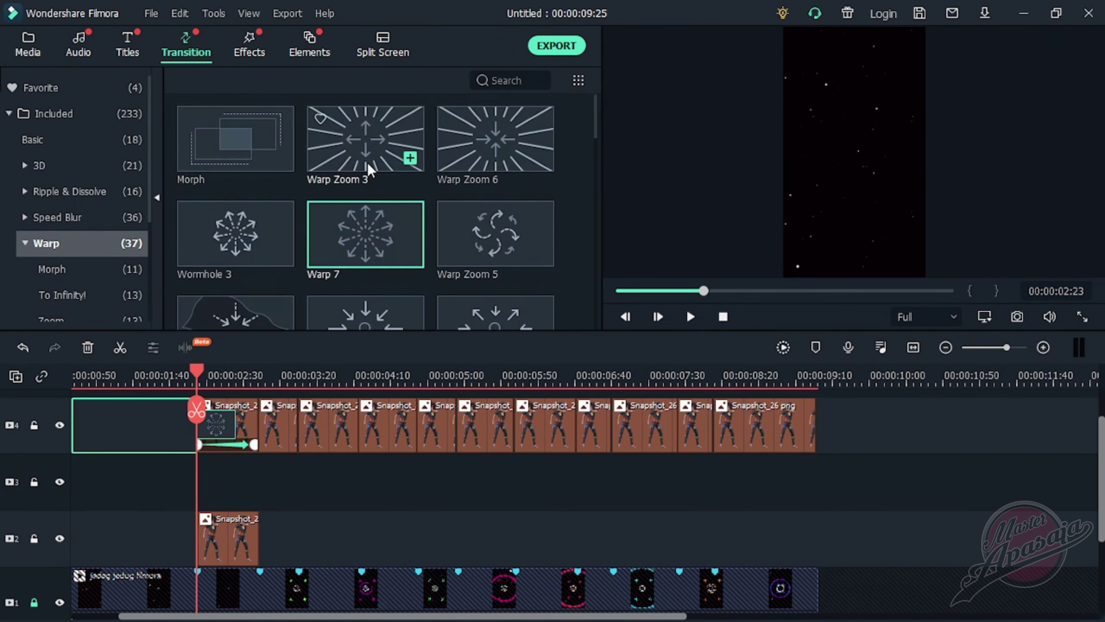
{"action": "left_click", "coordinate": [38, 43]}
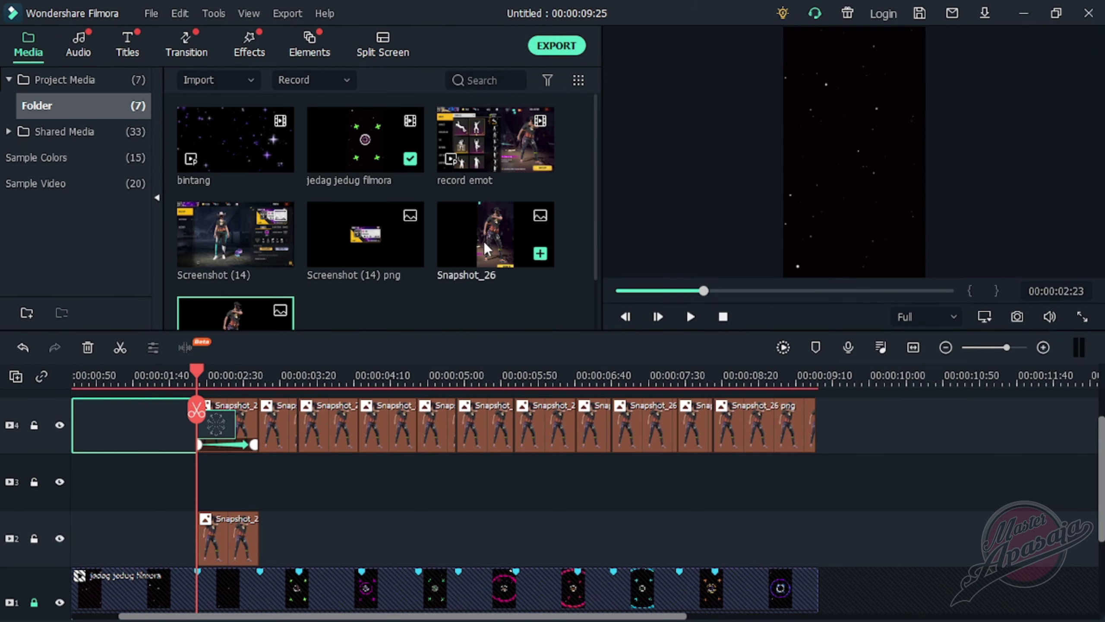
{"action": "scroll", "coordinate": [359, 264], "scroll_direction": "down", "scroll_amount": 2}
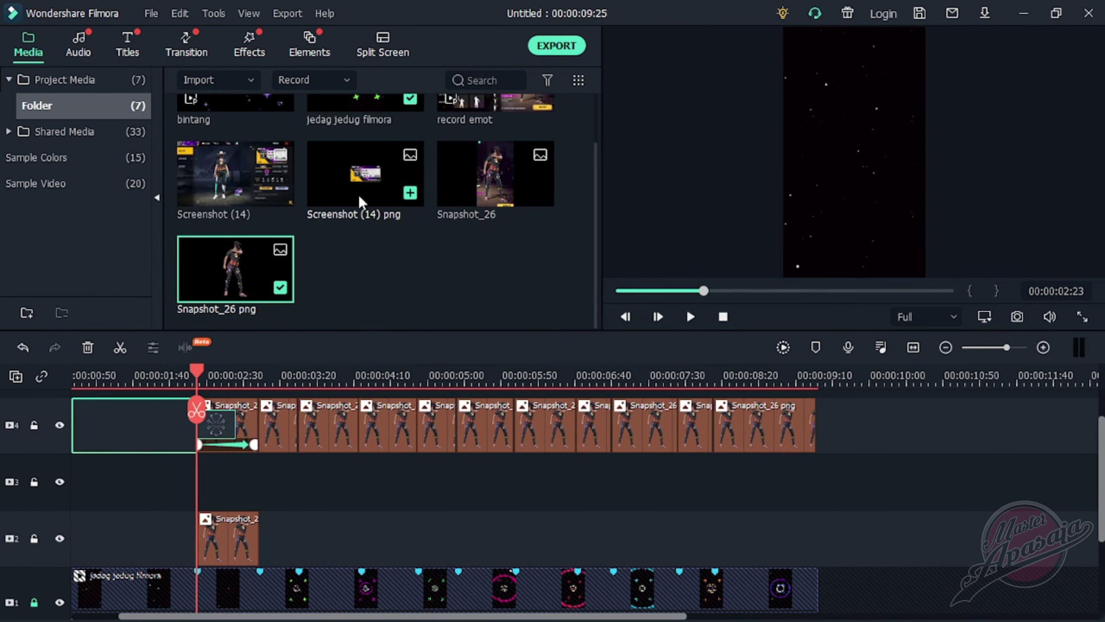
{"action": "left_click_drag", "start_coordinate": [359, 195], "coordinate": [201, 496]}
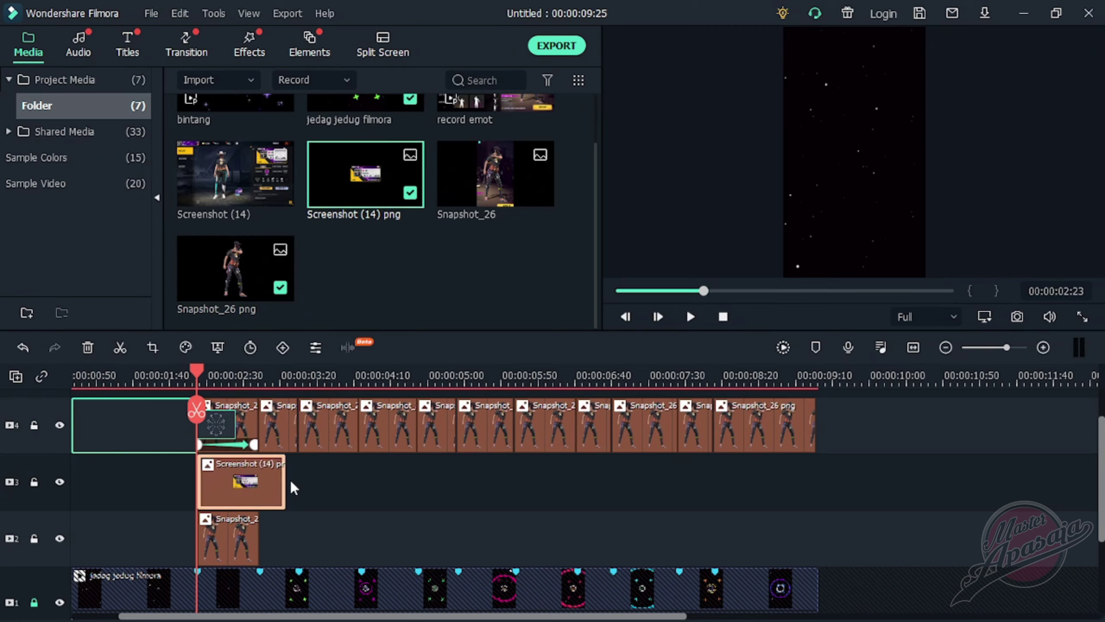
{"action": "left_click_drag", "start_coordinate": [285, 481], "coordinate": [815, 469]}
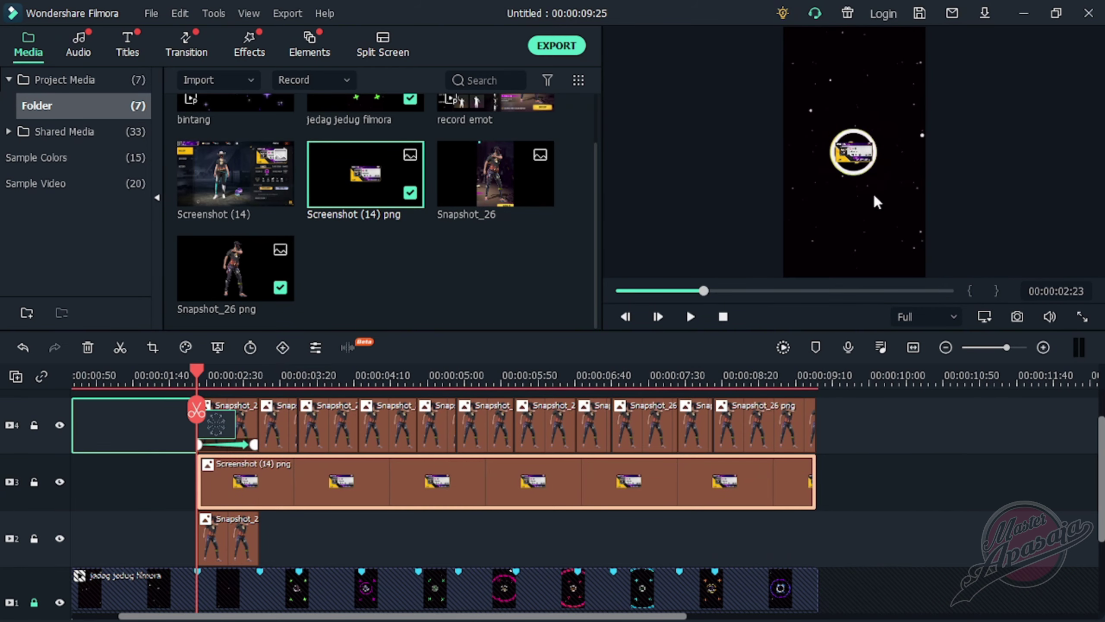
Scale the Screenshot (14) png profile card to 305.73% and set its X position to 5.0
{"action": "right_click", "coordinate": [281, 474]}
{"action": "left_click", "coordinate": [417, 19]}
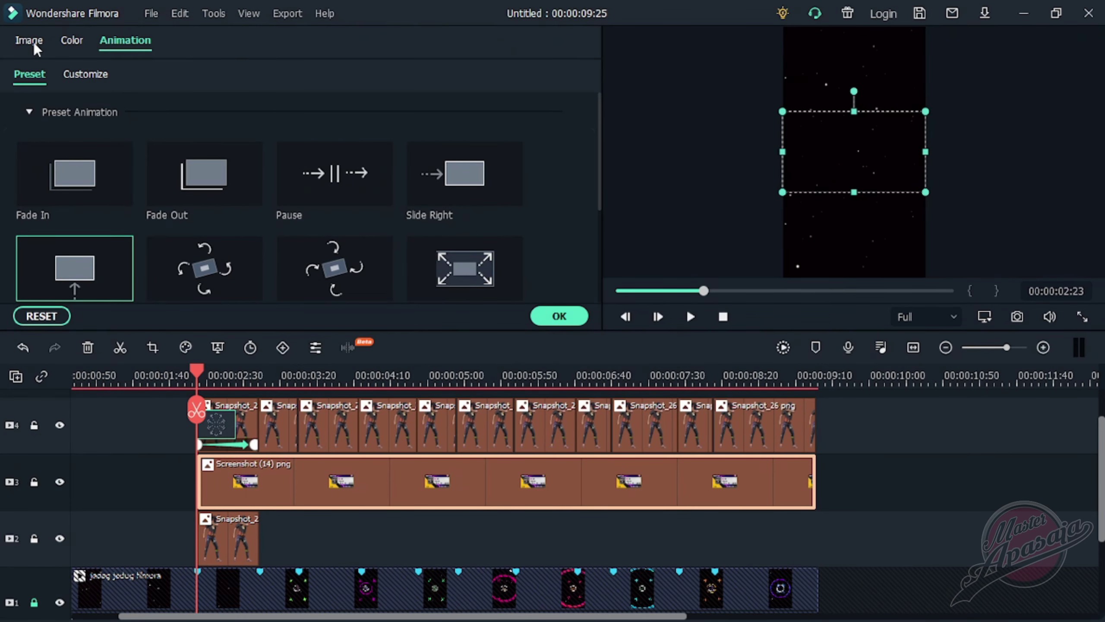
{"action": "left_click", "coordinate": [33, 42]}
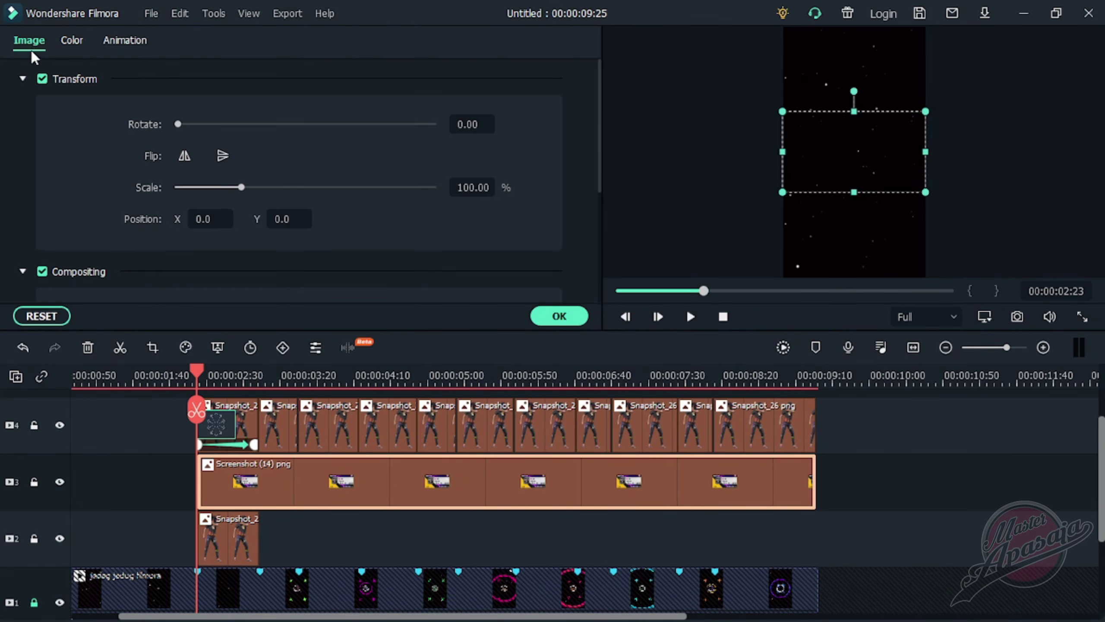
{"action": "left_click", "coordinate": [22, 272]}
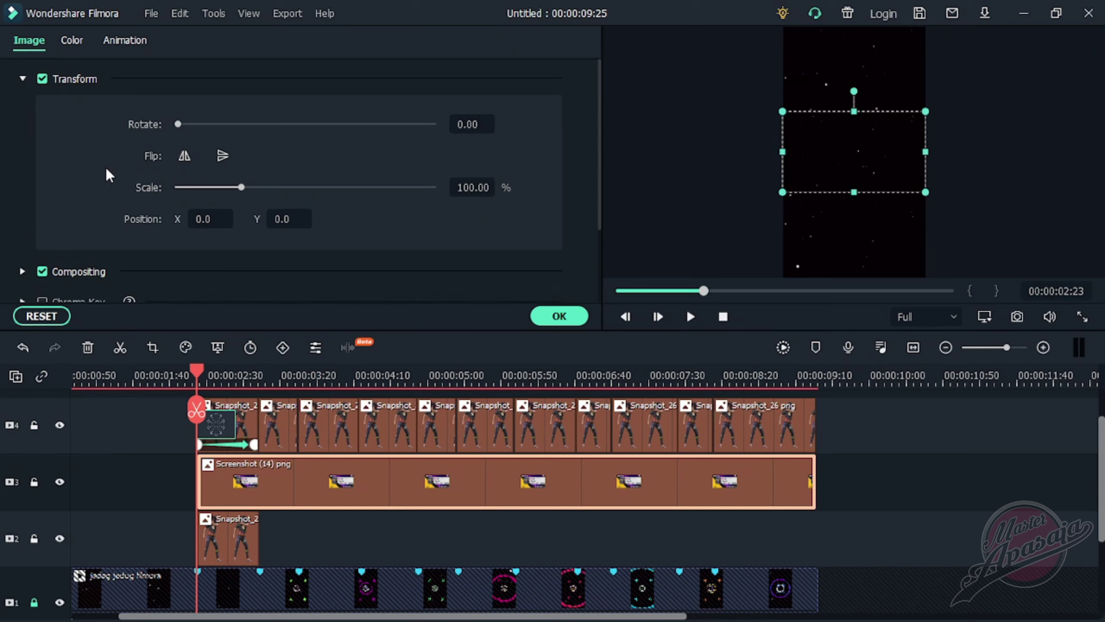
{"action": "left_click", "coordinate": [21, 79]}
{"action": "left_click", "coordinate": [23, 79]}
{"action": "left_click", "coordinate": [249, 375]}
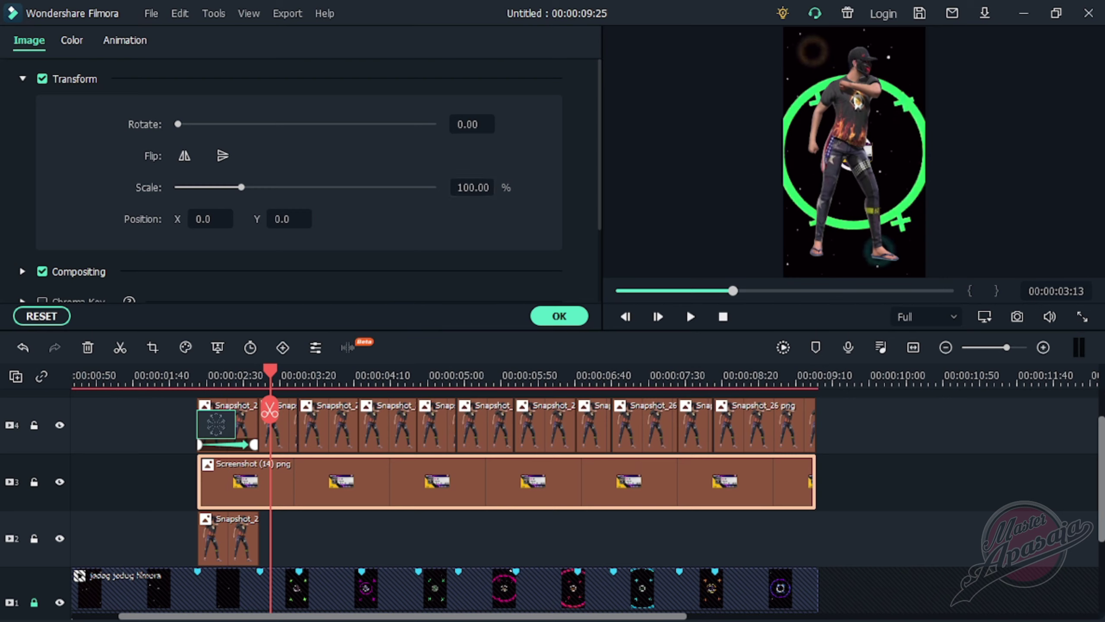
{"action": "left_click_drag", "start_coordinate": [263, 188], "coordinate": [372, 187]}
{"action": "mouse_move", "coordinate": [283, 373]}
{"action": "left_mouse_down"}
{"action": "mouse_move", "coordinate": [238, 367]}
{"action": "mouse_move", "coordinate": [268, 367]}
{"action": "left_mouse_up"}
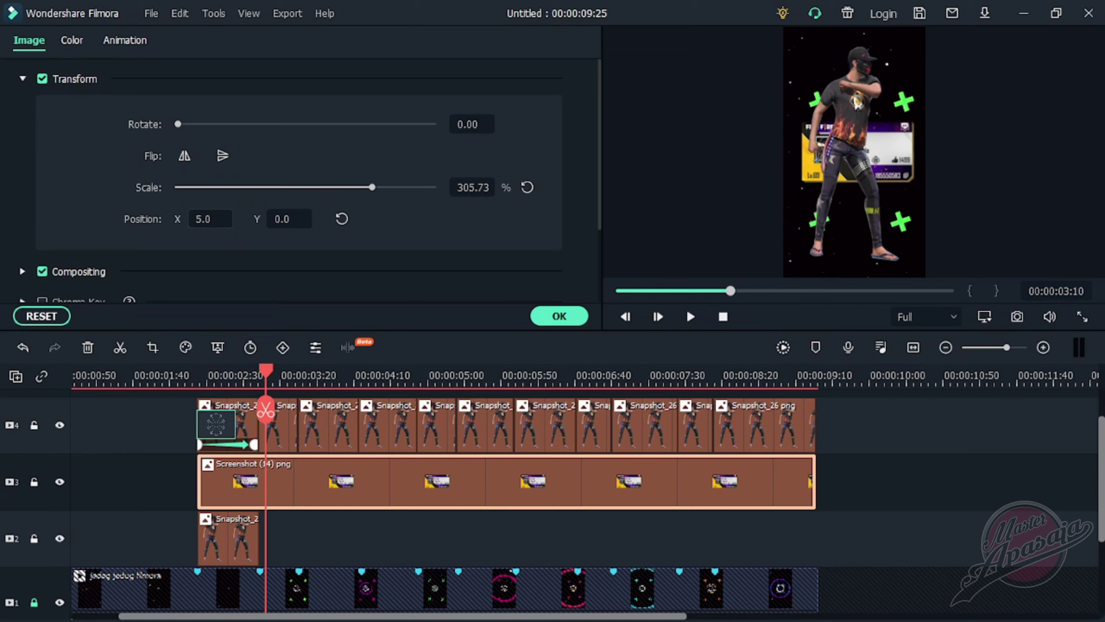
Set the Screenshot (14) png card's position to X 0.0, Y -68.0, rotate it to 20, and check it at an earlier frame
{"action": "left_click_drag", "start_coordinate": [299, 227], "coordinate": [269, 227]}
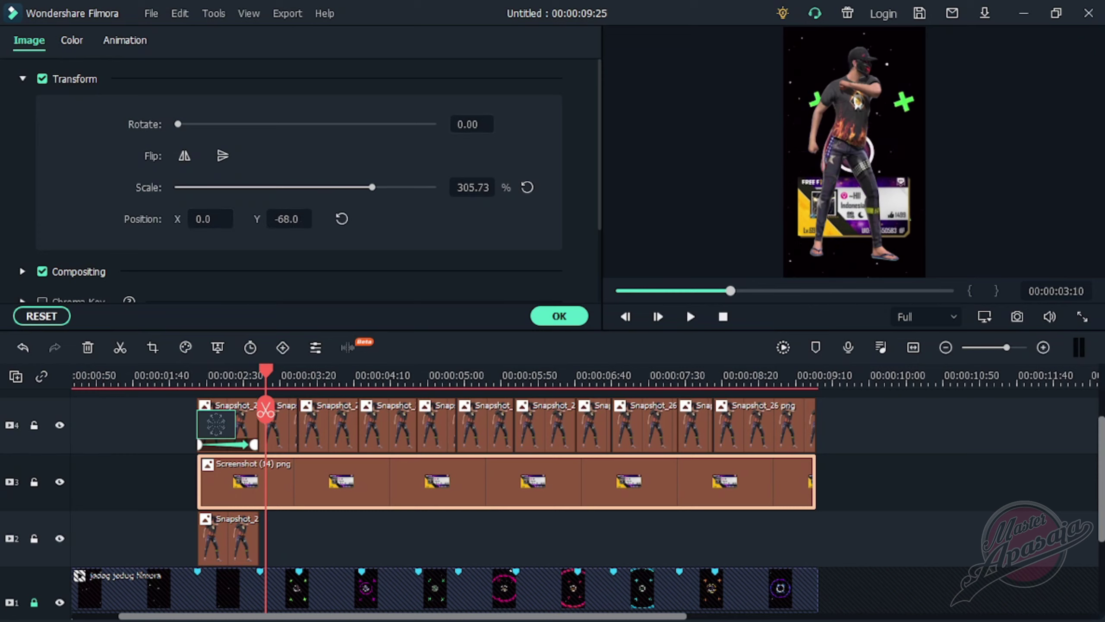
{"action": "left_click_drag", "start_coordinate": [467, 124], "coordinate": [477, 124]}
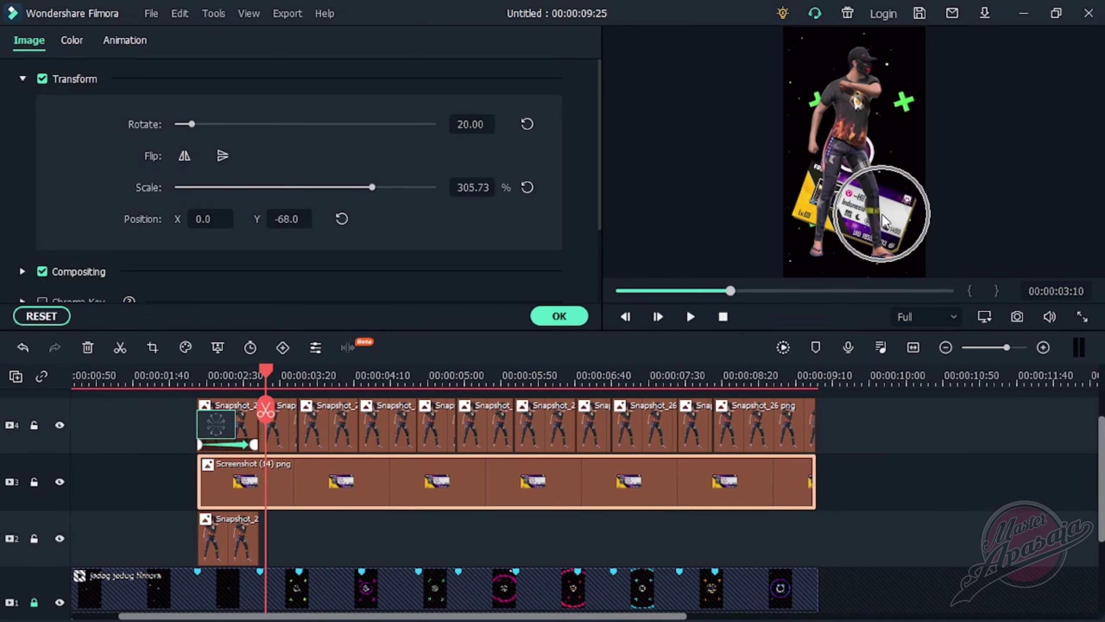
{"action": "left_click_drag", "start_coordinate": [267, 370], "coordinate": [221, 370]}
Split the Screenshot (14) png clip on video track 3 at the second through sixth beat markers
{"action": "scroll", "coordinate": [303, 467], "scroll_direction": "up", "scroll_amount": 1}
{"action": "scroll", "coordinate": [303, 467], "scroll_direction": "down", "scroll_amount": 1}
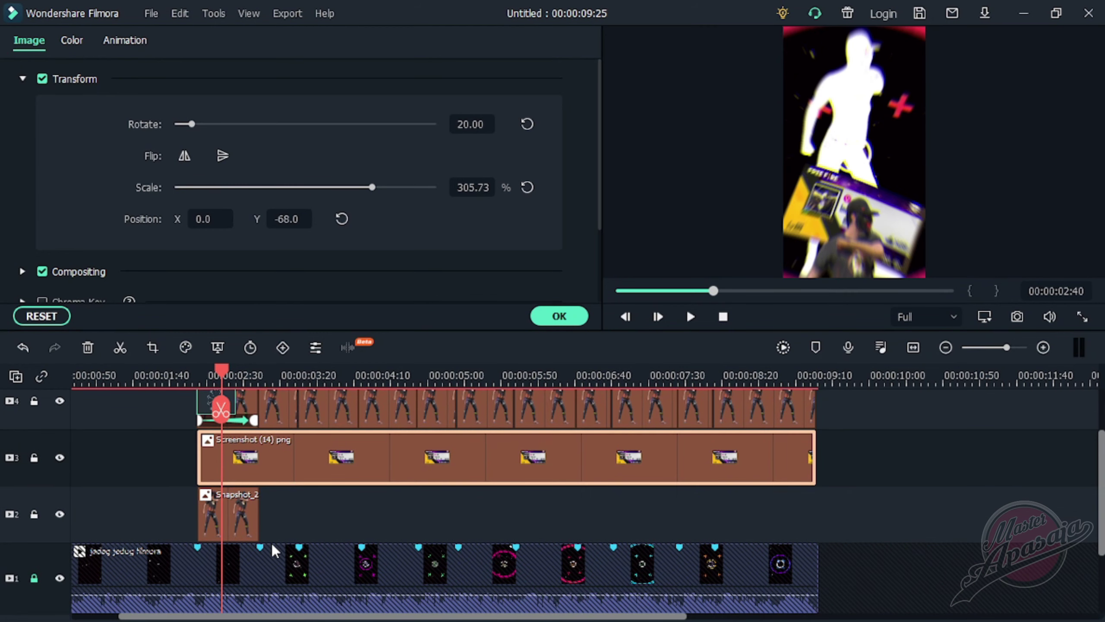
{"action": "left_click", "coordinate": [263, 544]}
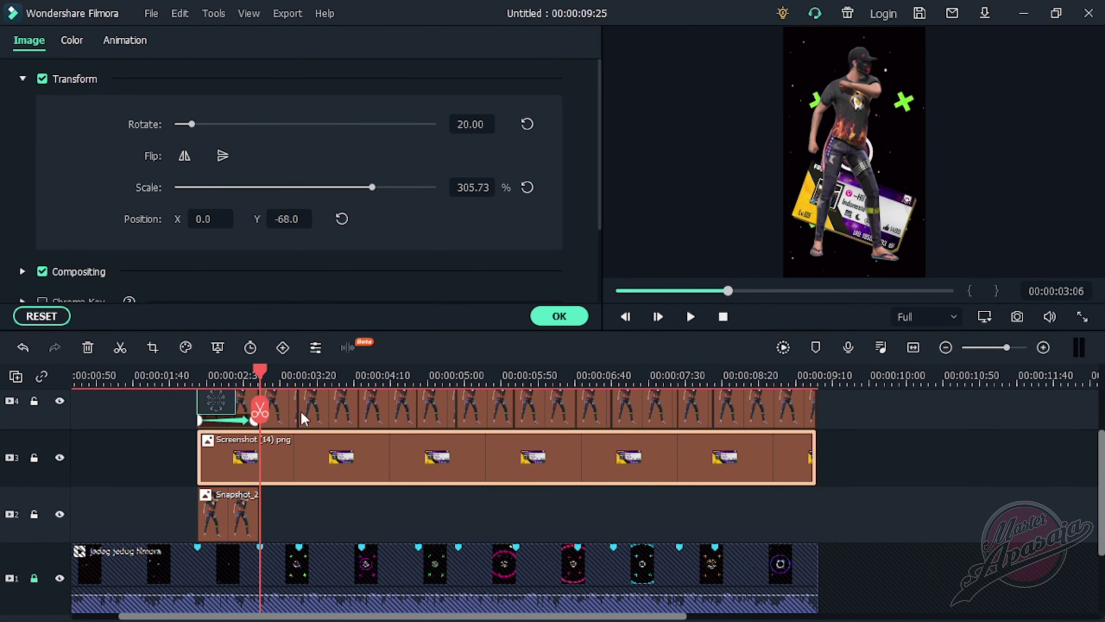
{"action": "left_click", "coordinate": [265, 410]}
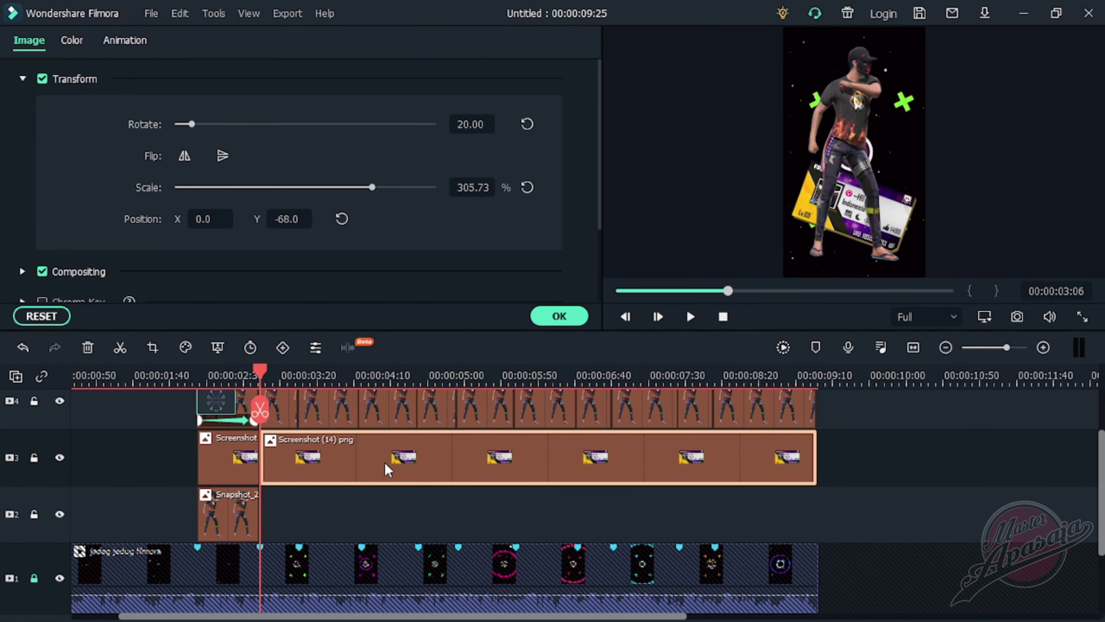
{"action": "left_click", "coordinate": [300, 546]}
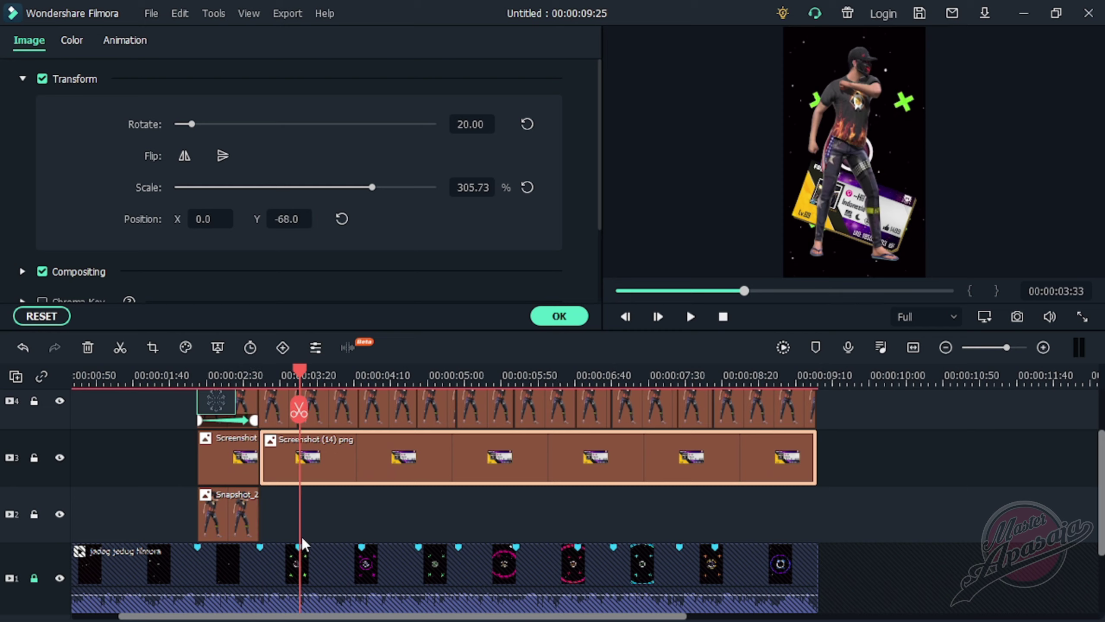
{"action": "left_click", "coordinate": [298, 410]}
{"action": "left_click", "coordinate": [380, 547]}
{"action": "key", "text": "ctrl+b"}
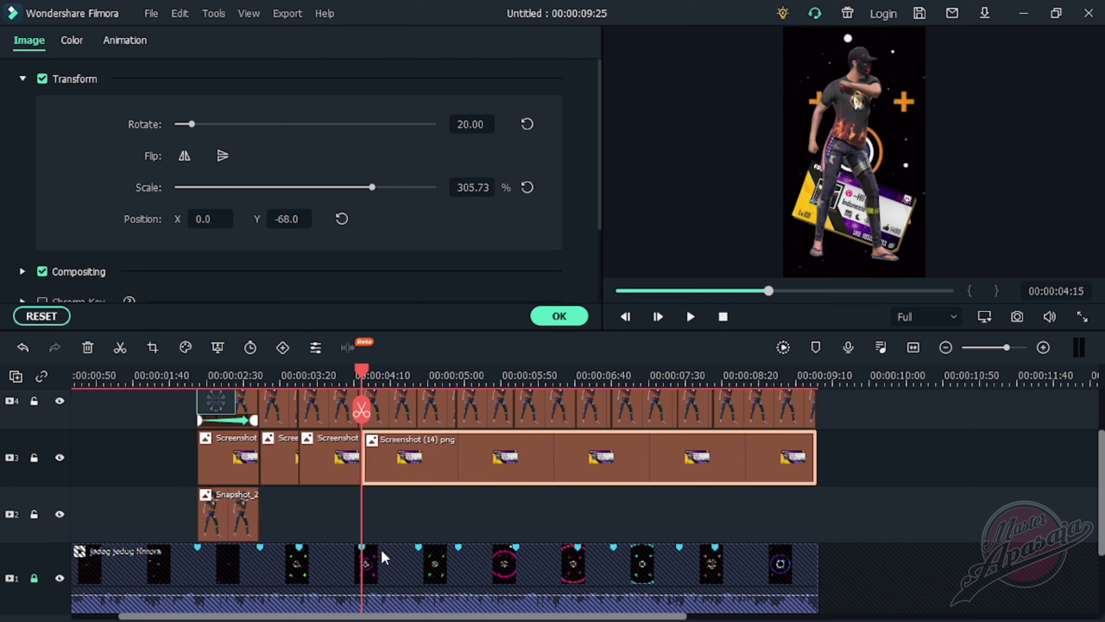
{"action": "left_click", "coordinate": [420, 548]}
{"action": "left_click", "coordinate": [416, 410]}
{"action": "left_click", "coordinate": [459, 548]}
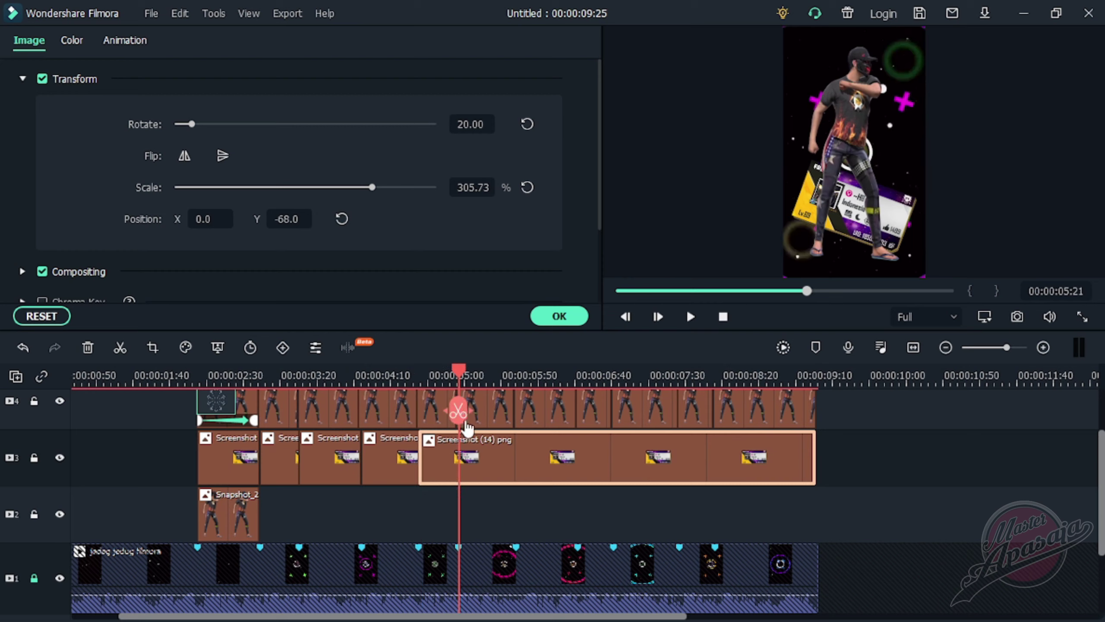
{"action": "left_click", "coordinate": [472, 412]}
Split the rest of the Screenshot (14) png clip at the seventh through eleventh beat markers
{"action": "left_click", "coordinate": [516, 547]}
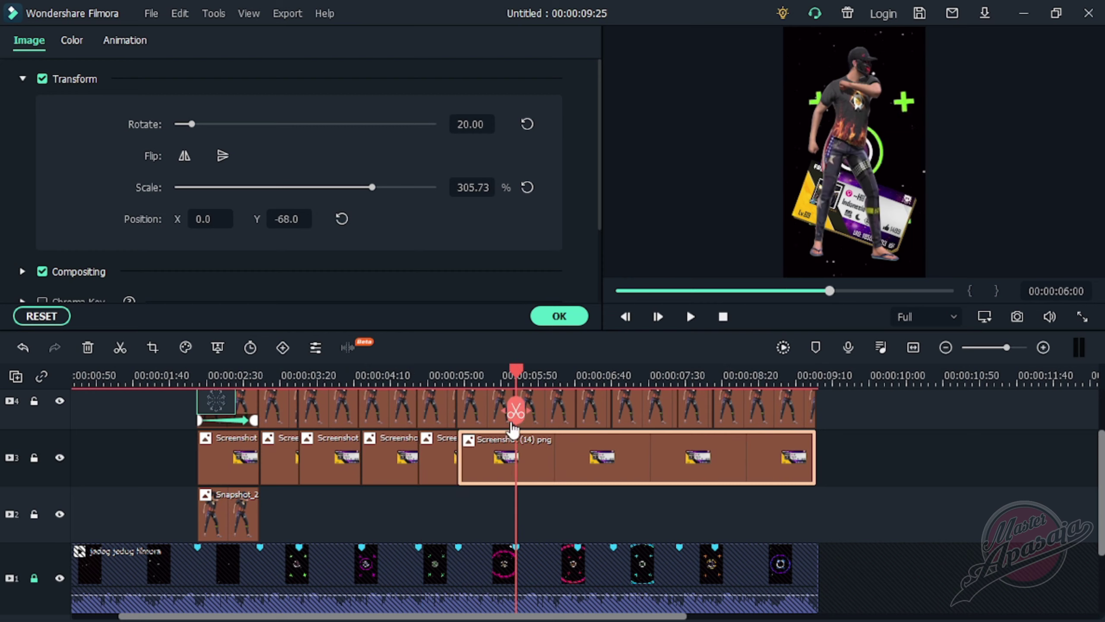
{"action": "left_click", "coordinate": [516, 410]}
{"action": "left_click", "coordinate": [577, 548]}
{"action": "left_click", "coordinate": [576, 410]}
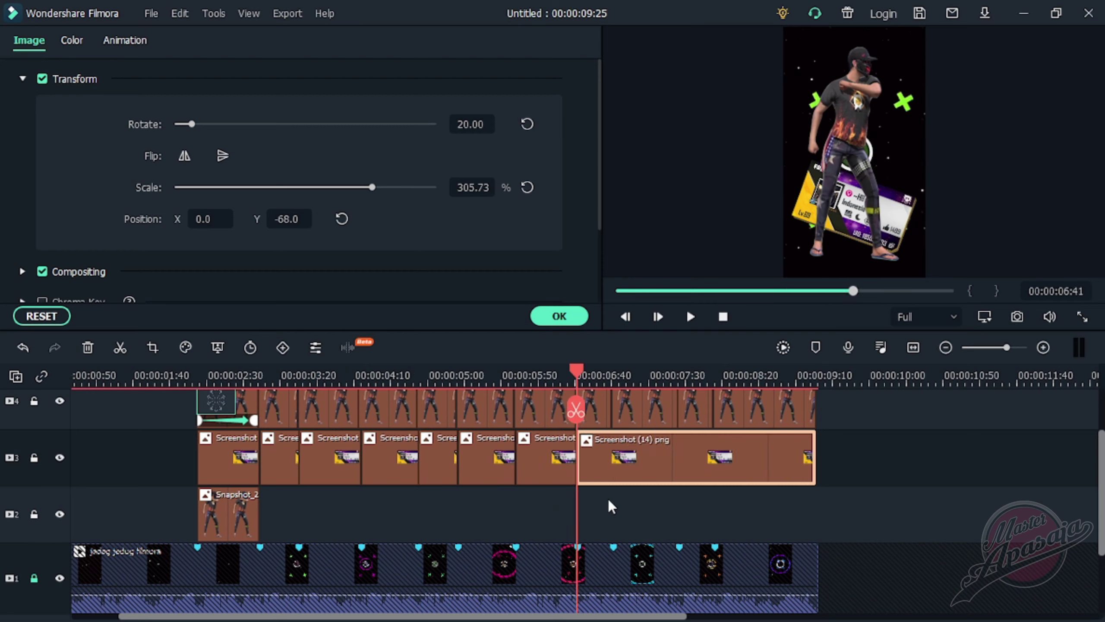
{"action": "left_click", "coordinate": [614, 548]}
{"action": "left_click", "coordinate": [614, 411]}
{"action": "left_click", "coordinate": [680, 548]}
{"action": "left_click", "coordinate": [680, 411]}
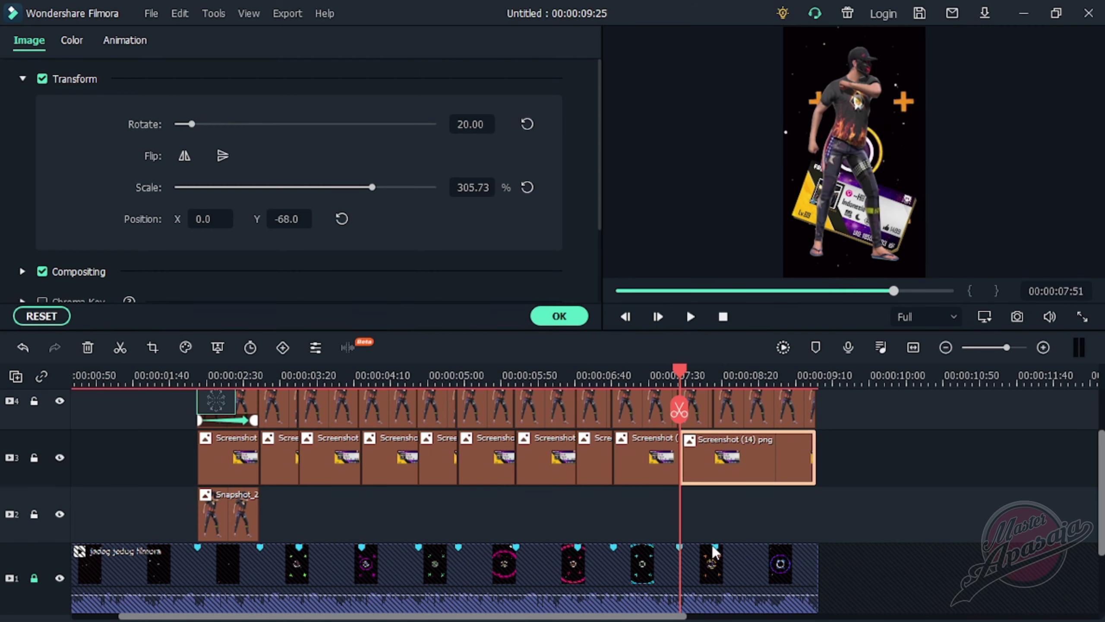
{"action": "left_click", "coordinate": [714, 547]}
{"action": "left_click", "coordinate": [715, 410]}
Move the first Screenshot (14) png piece from video track 3 up to video track 5 and play back the start
{"action": "left_click", "coordinate": [261, 371]}
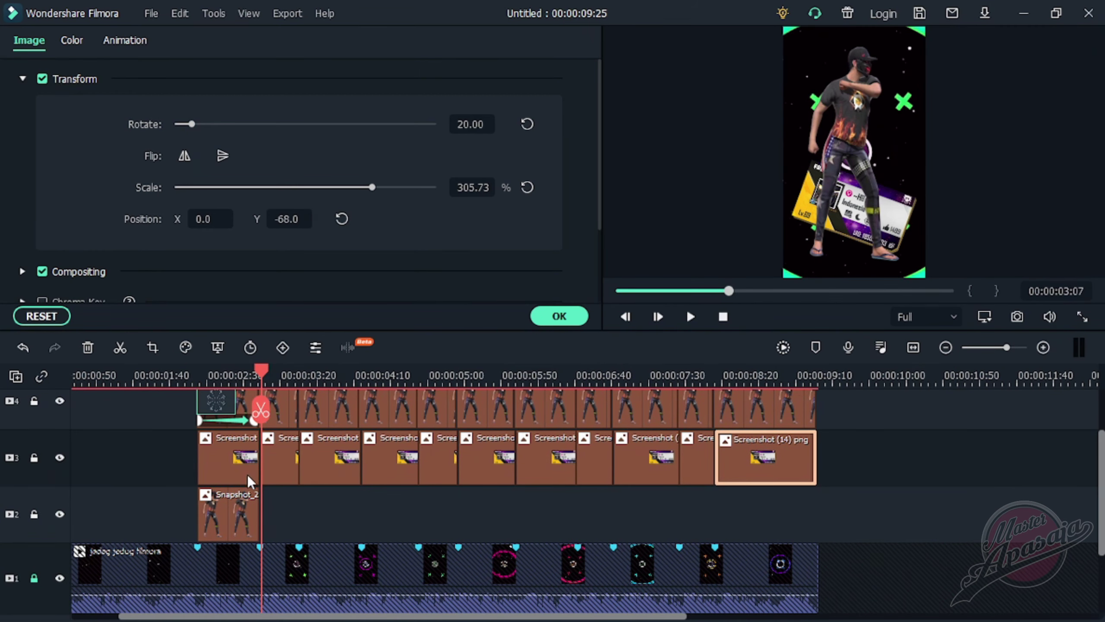
{"action": "scroll", "coordinate": [876, 431], "scroll_direction": "up", "scroll_amount": 3}
{"action": "scroll", "coordinate": [238, 518], "scroll_direction": "down", "scroll_amount": 1}
{"action": "left_click", "coordinate": [238, 518]}
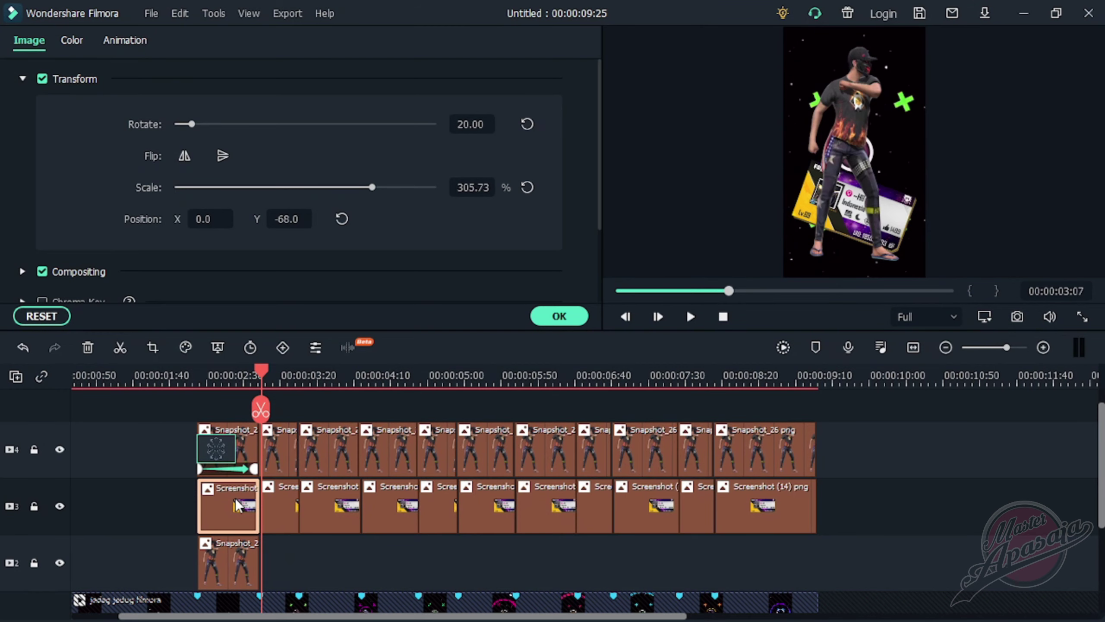
{"action": "scroll", "coordinate": [235, 499], "scroll_direction": "up", "scroll_amount": 1}
{"action": "left_click_drag", "start_coordinate": [232, 522], "coordinate": [228, 422]}
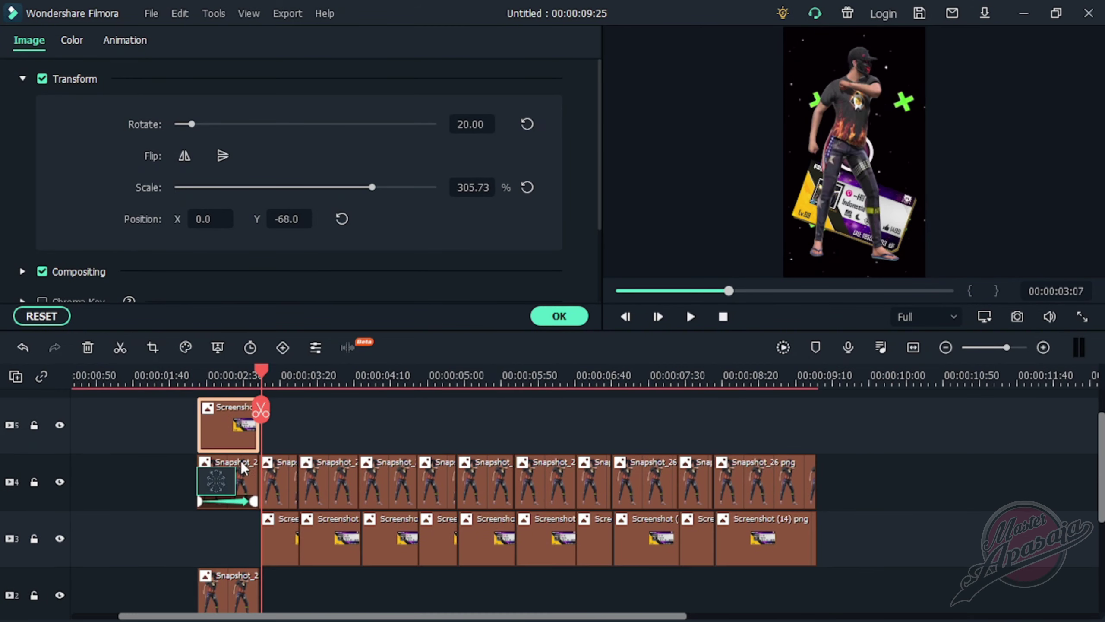
{"action": "left_click_drag", "start_coordinate": [218, 375], "coordinate": [169, 375]}
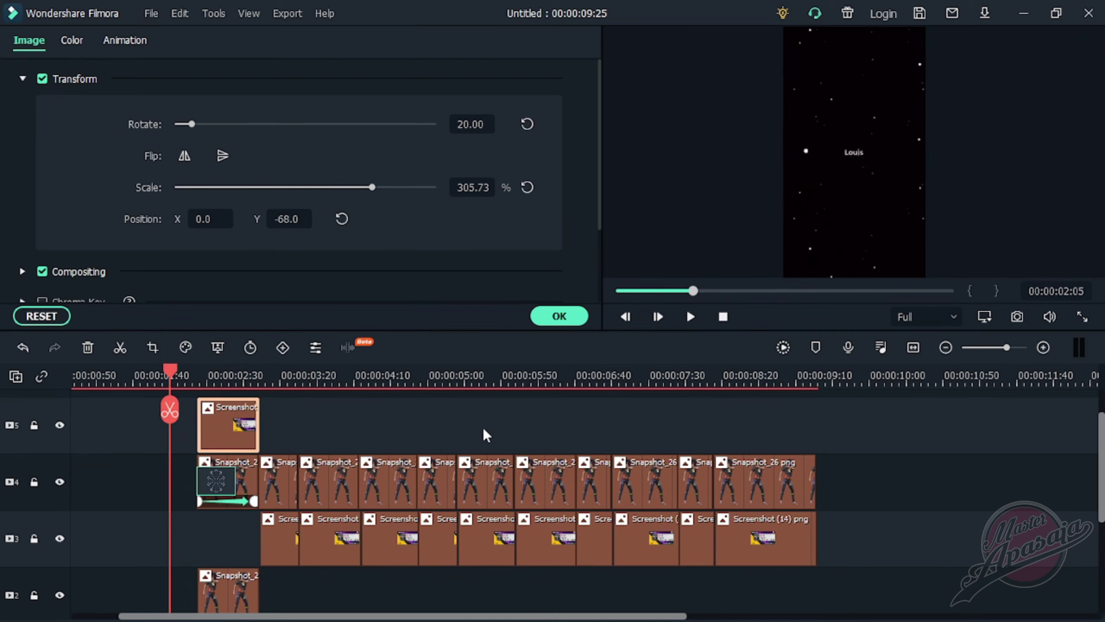
{"action": "key", "text": "space"}
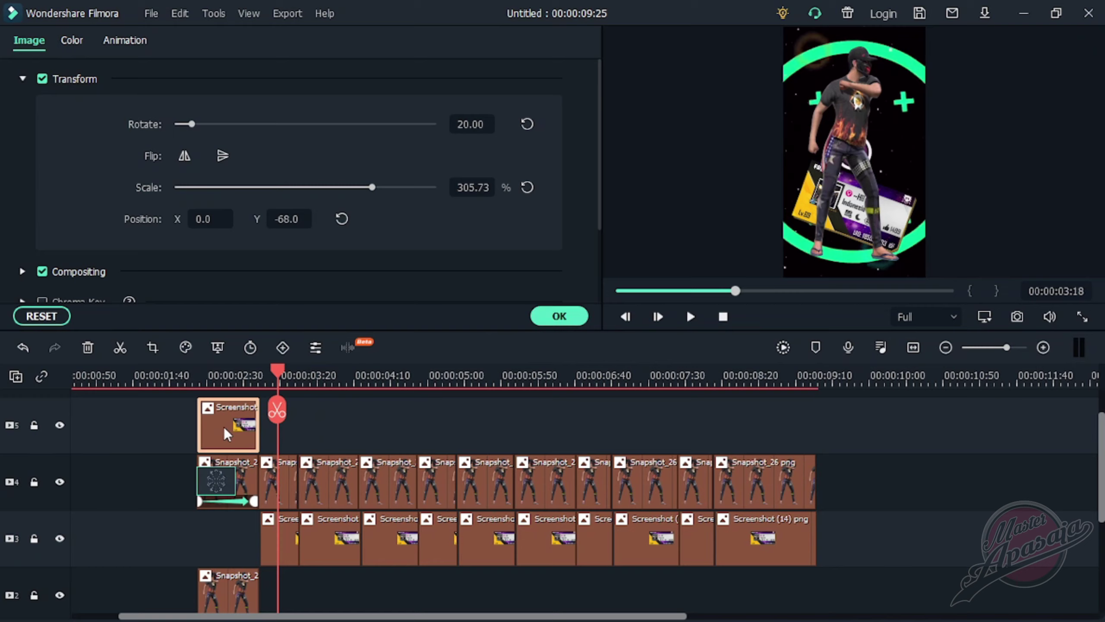
Apply the preset animation that slides up from below to the first Screenshot (14) png piece and scrub through it
{"action": "double_click", "coordinate": [224, 427]}
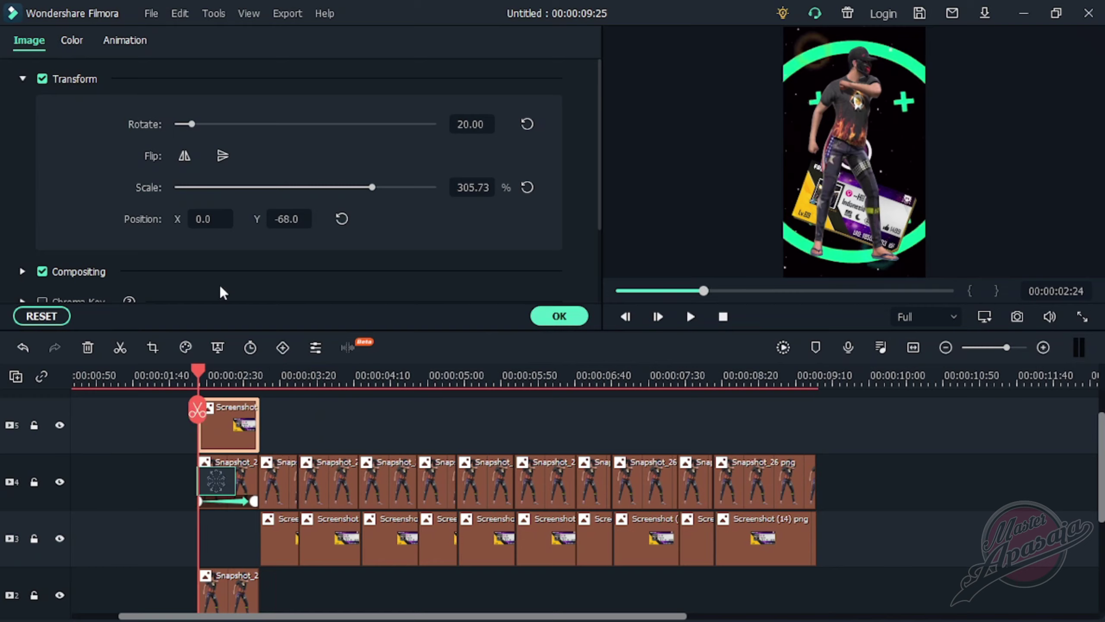
{"action": "left_click", "coordinate": [114, 40]}
{"action": "double_click", "coordinate": [79, 261]}
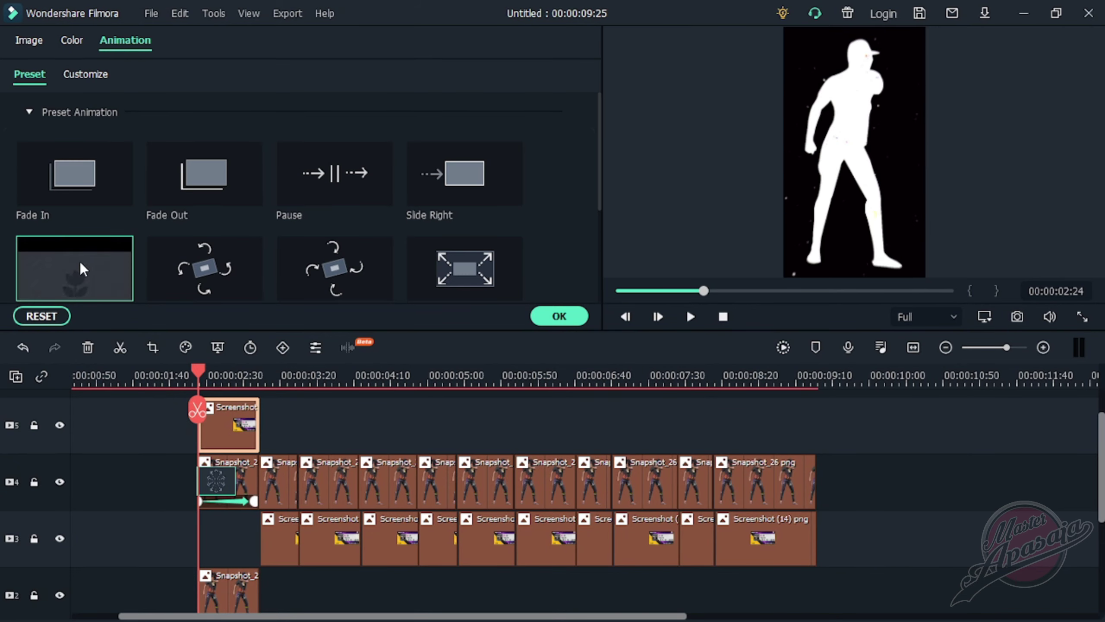
{"action": "left_click_drag", "start_coordinate": [197, 370], "coordinate": [314, 370]}
Move the third and fifth Screenshot (14) png pieces up to video track 5, playing back the card layering in between
{"action": "left_click", "coordinate": [288, 482]}
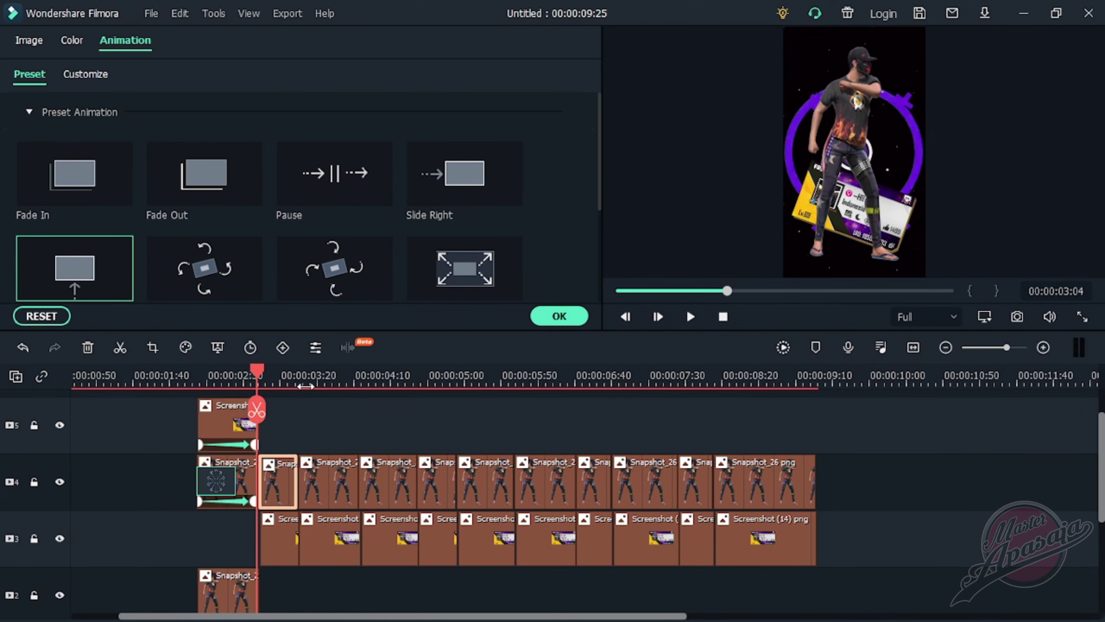
{"action": "left_click_drag", "start_coordinate": [339, 536], "coordinate": [339, 423]}
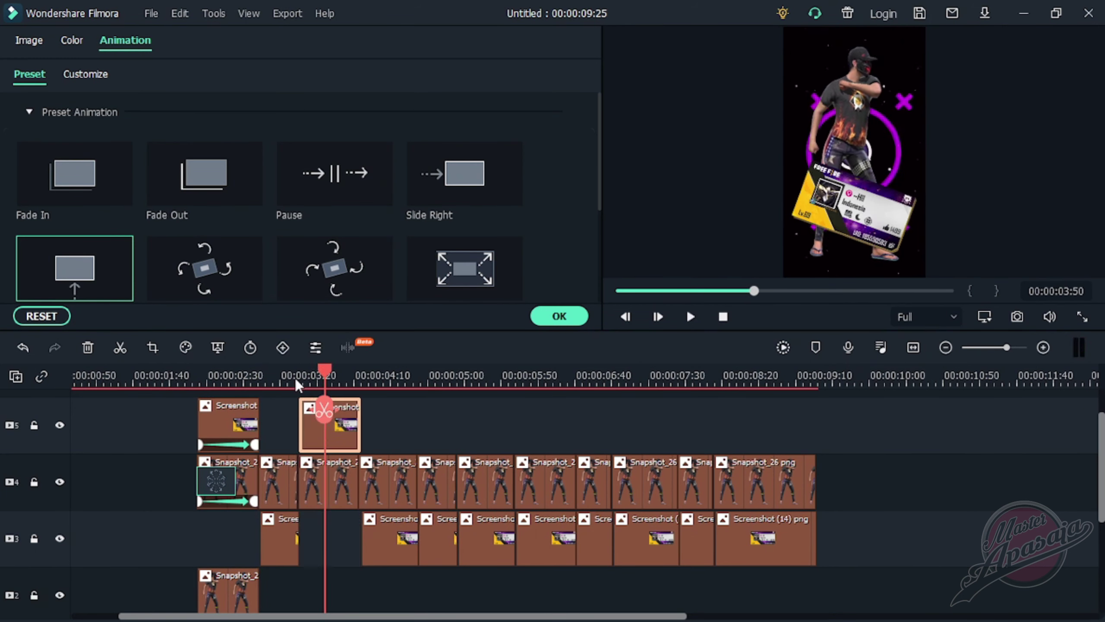
{"action": "left_click", "coordinate": [293, 378]}
{"action": "key", "text": "space"}
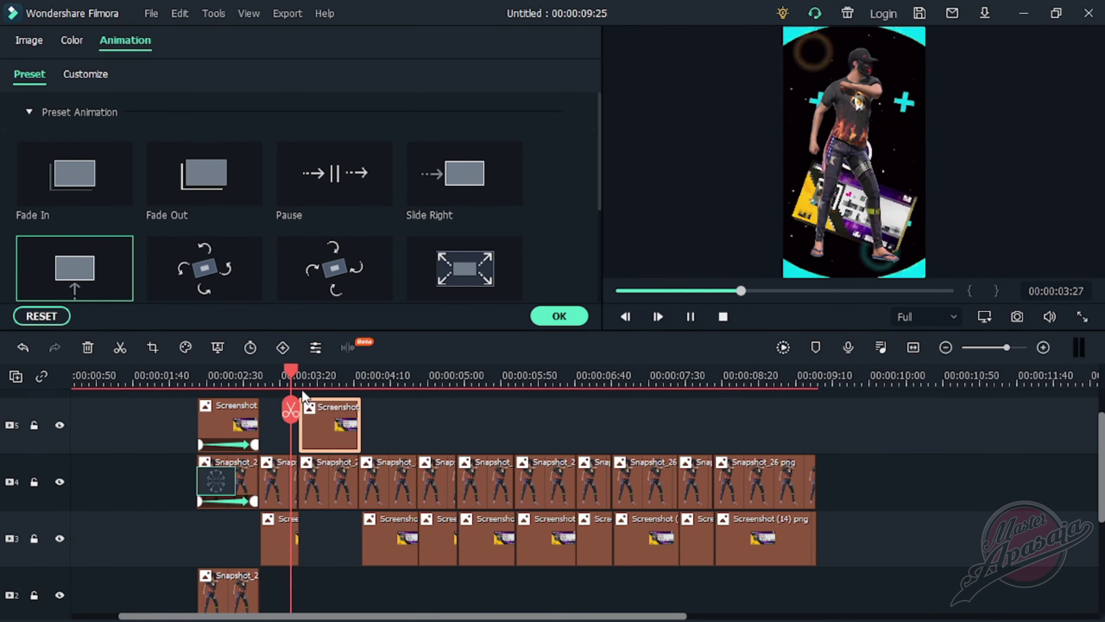
{"action": "left_click", "coordinate": [449, 549]}
{"action": "left_click", "coordinate": [168, 376]}
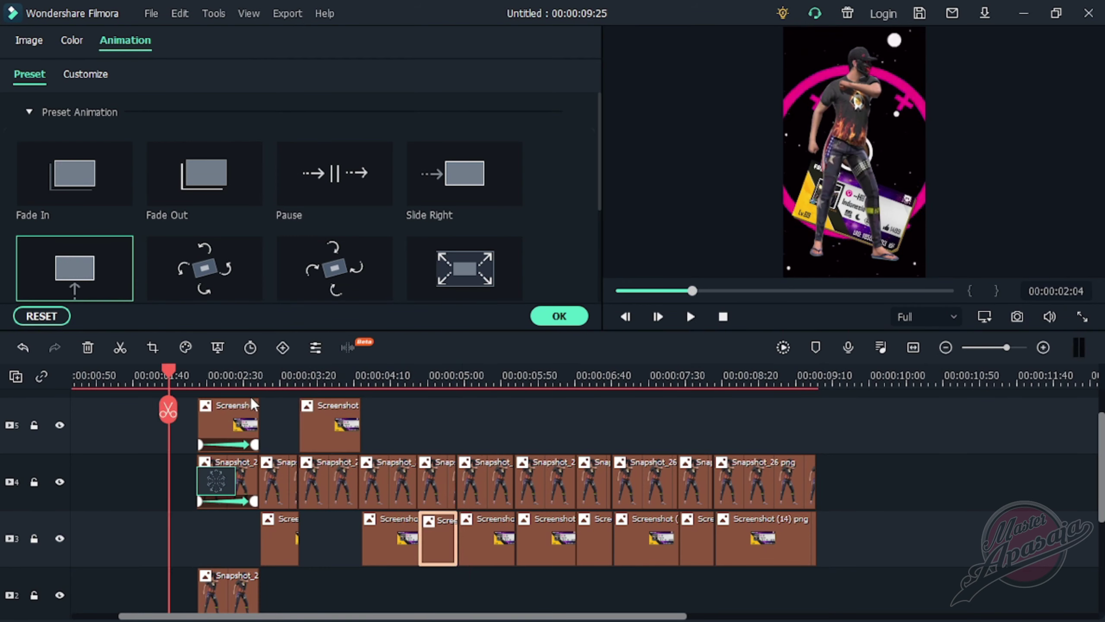
{"action": "key", "text": "space"}
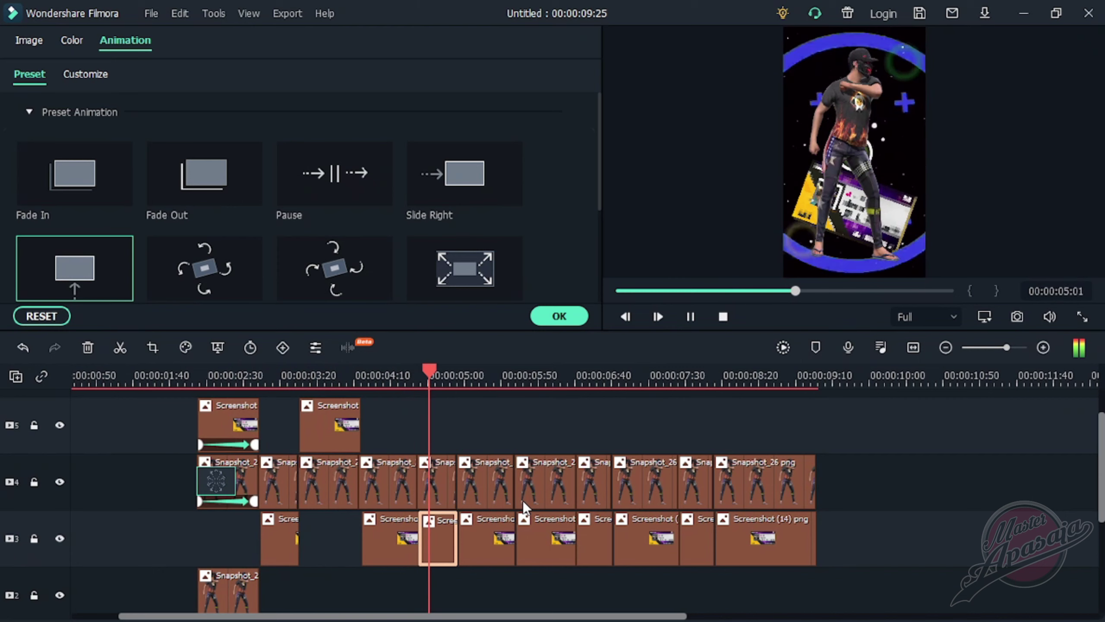
{"action": "left_click_drag", "start_coordinate": [438, 539], "coordinate": [438, 450]}
Move the seventh, ninth and last Screenshot (14) png pieces up to video track 5 and close the clip properties
{"action": "left_click", "coordinate": [486, 548]}
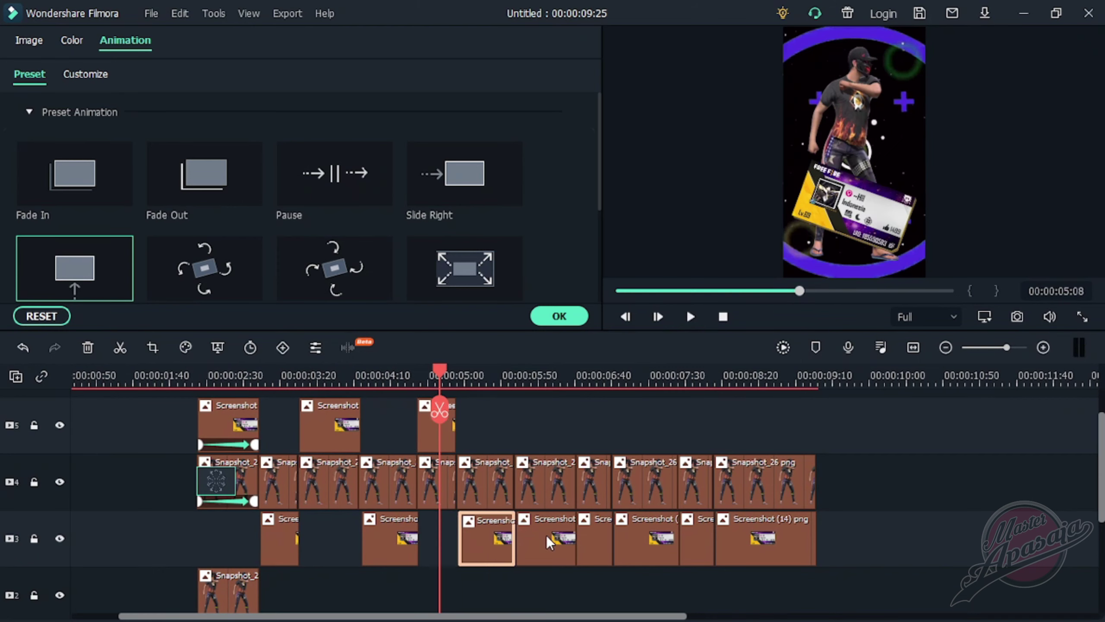
{"action": "left_click_drag", "start_coordinate": [545, 536], "coordinate": [552, 414]}
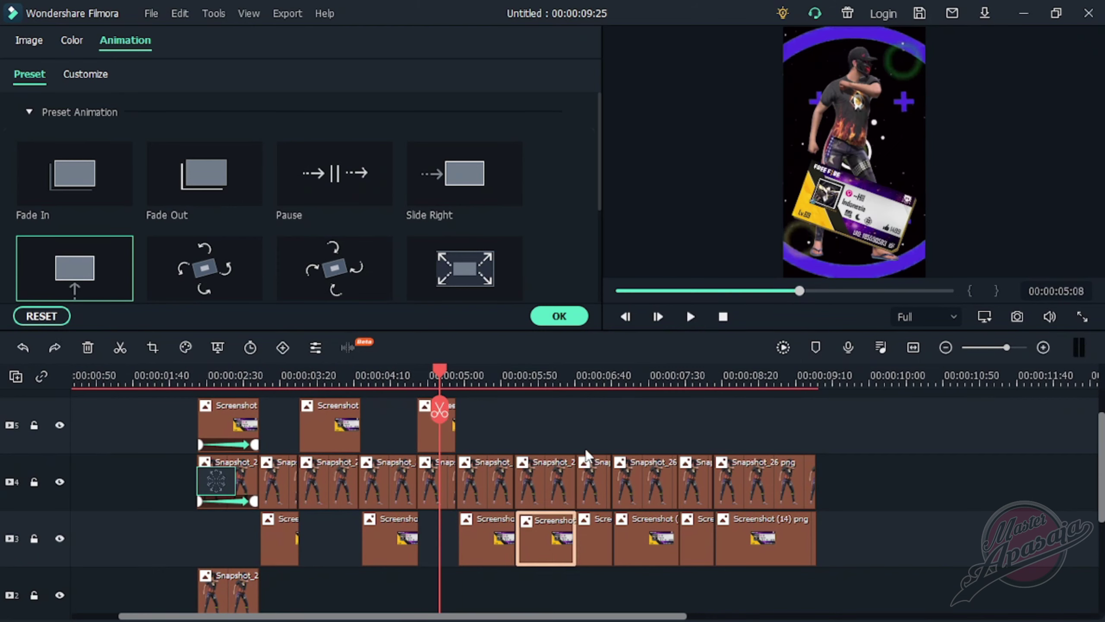
{"action": "left_click_drag", "start_coordinate": [633, 539], "coordinate": [635, 442]}
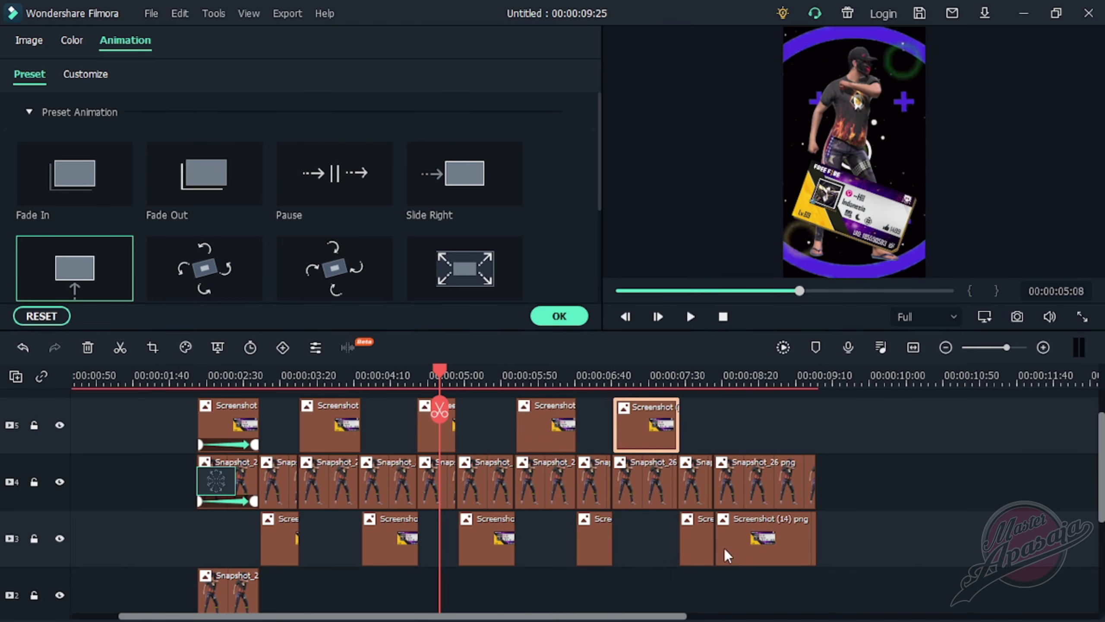
{"action": "left_click_drag", "start_coordinate": [756, 539], "coordinate": [746, 433]}
{"action": "scroll", "coordinate": [718, 501], "scroll_direction": "up", "scroll_amount": 1}
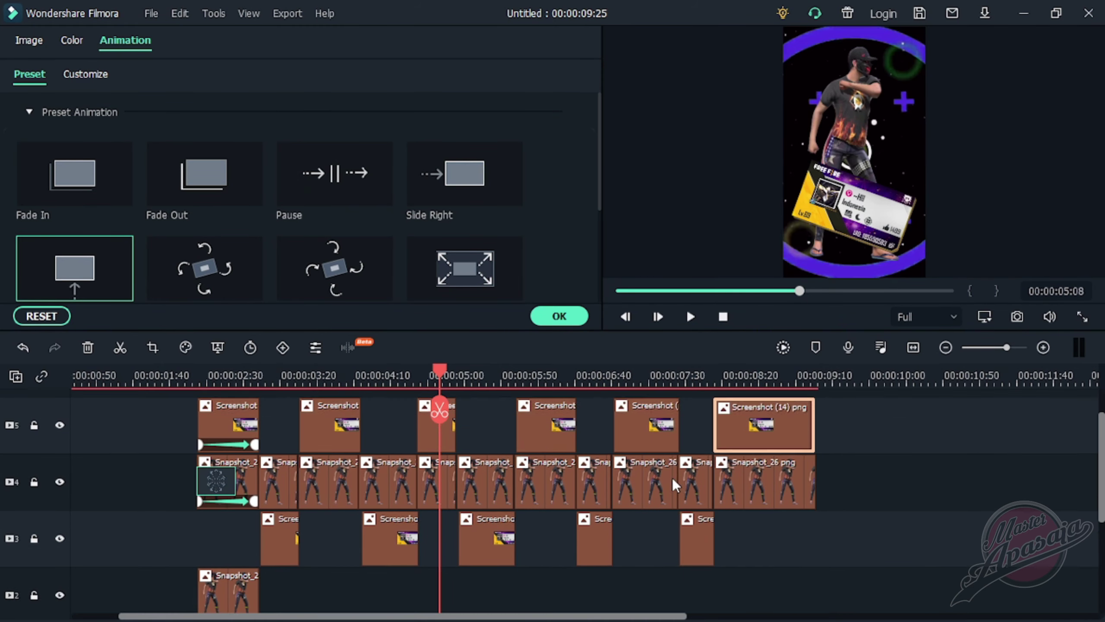
{"action": "left_click", "coordinate": [28, 42]}
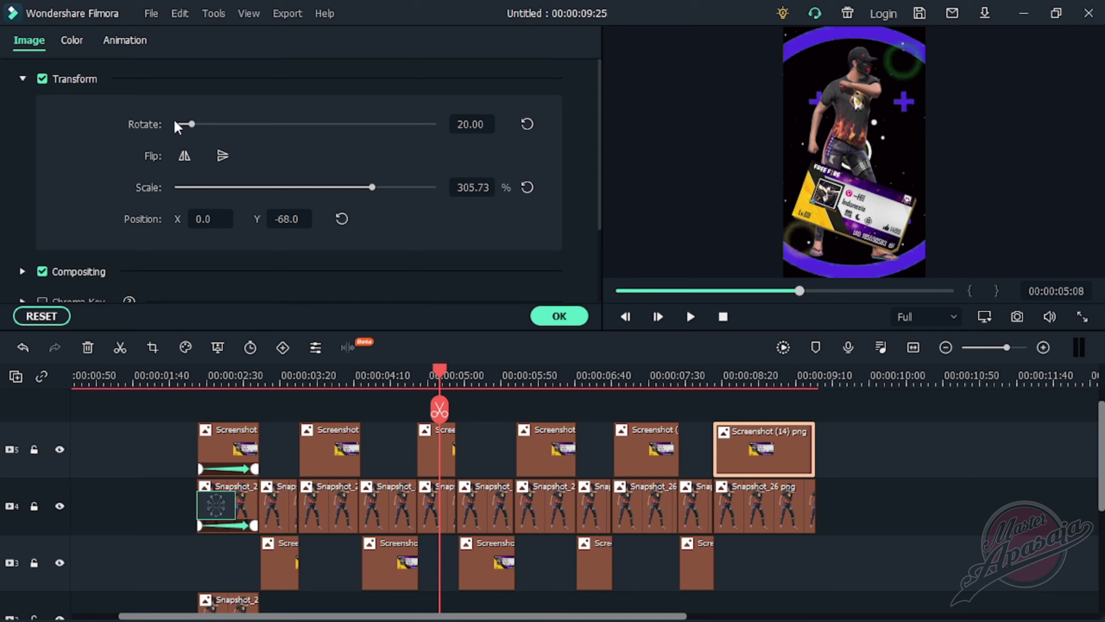
{"action": "left_click", "coordinate": [559, 317]}
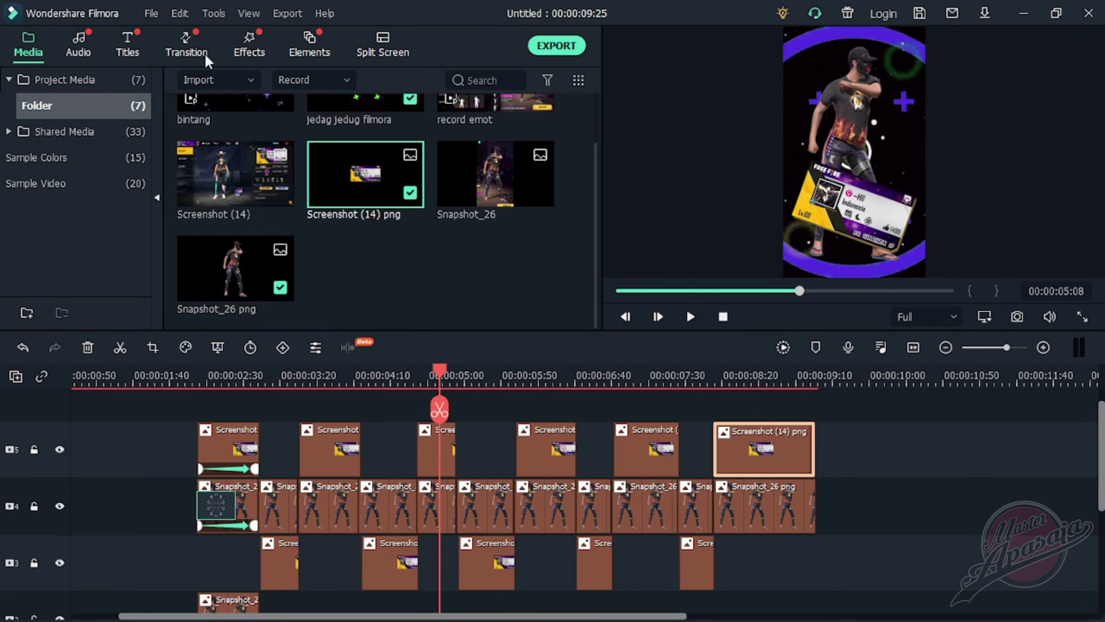
Add the Warp 7 transition to the start of the second through sixth Snapshot_26 png pieces on video track 4
{"action": "left_click", "coordinate": [181, 40]}
{"action": "mouse_move", "coordinate": [367, 255]}
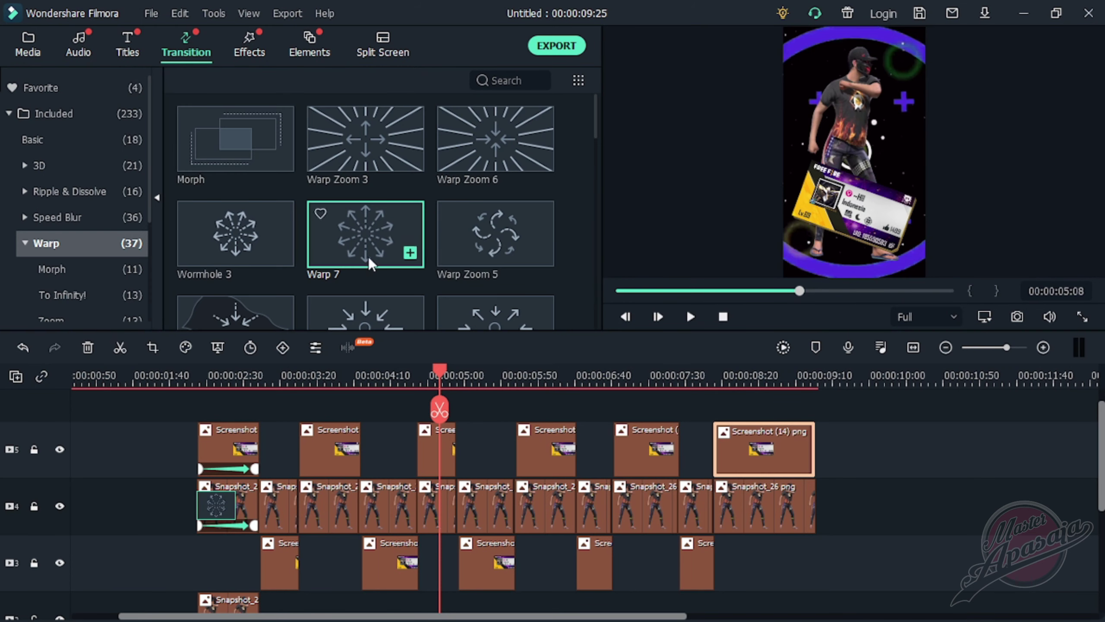
{"action": "left_click_drag", "start_coordinate": [366, 251], "coordinate": [272, 506]}
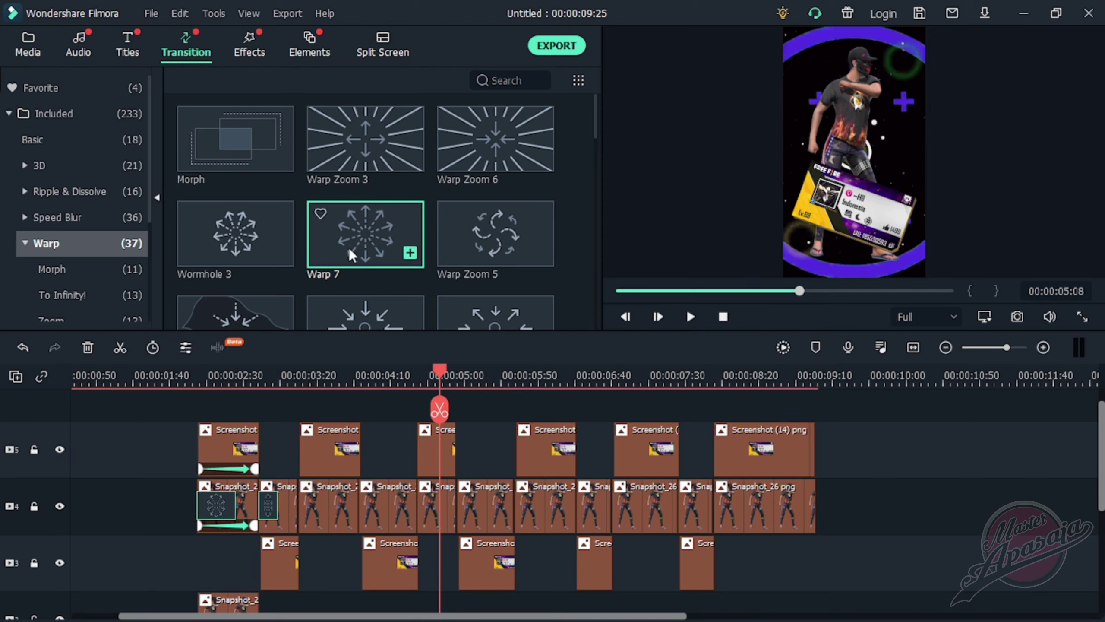
{"action": "left_click_drag", "start_coordinate": [357, 244], "coordinate": [326, 504]}
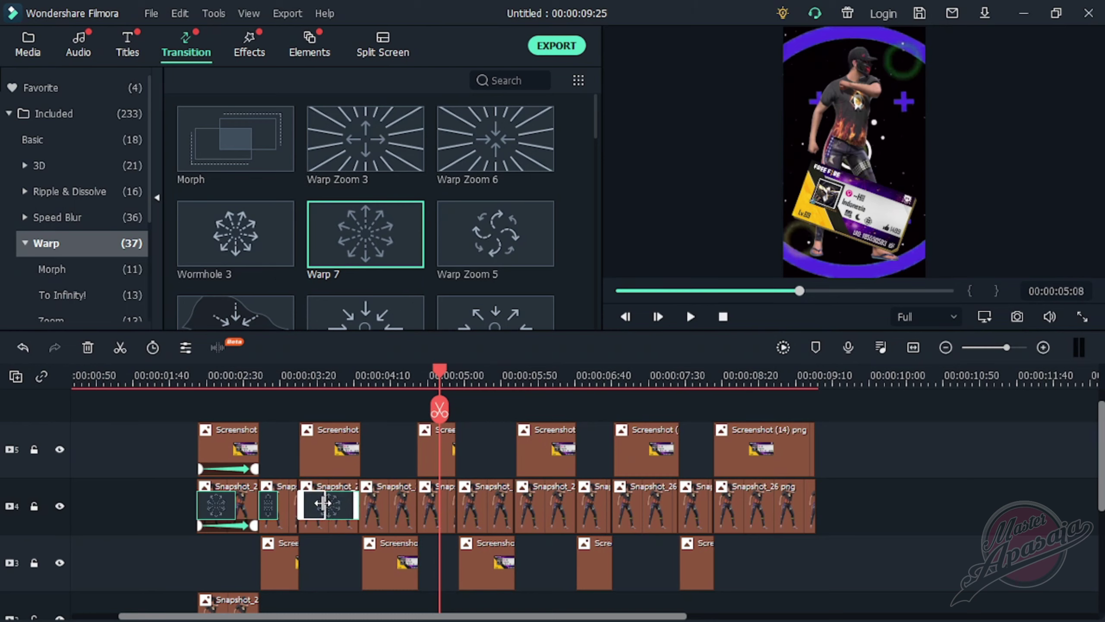
{"action": "left_click_drag", "start_coordinate": [366, 234], "coordinate": [416, 505]}
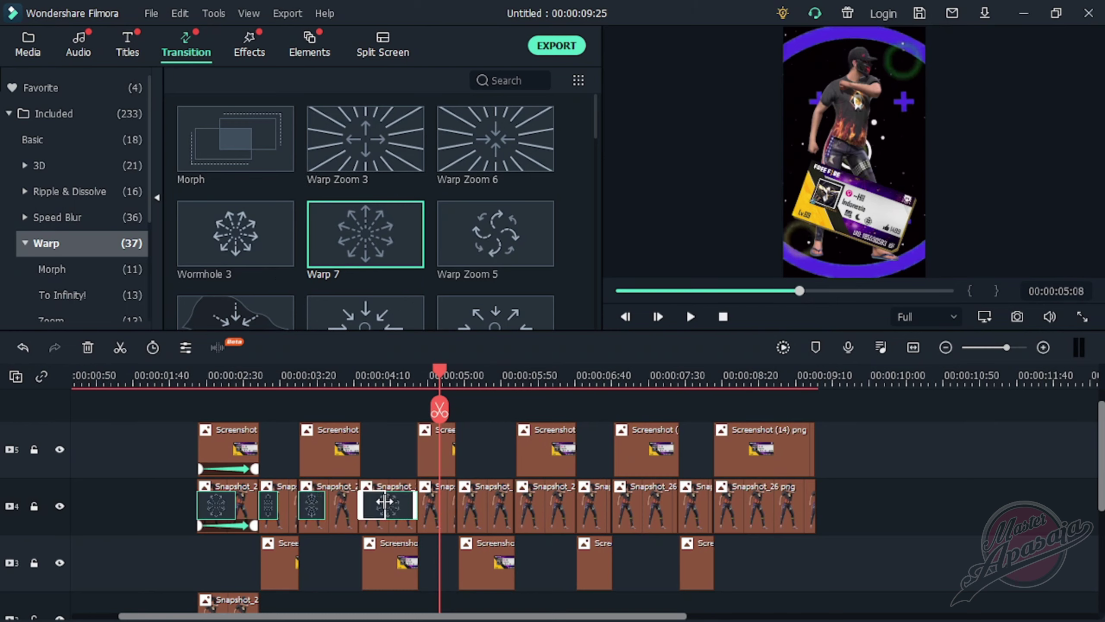
{"action": "left_click_drag", "start_coordinate": [368, 237], "coordinate": [411, 506]}
{"action": "left_click_drag", "start_coordinate": [409, 253], "coordinate": [509, 514]}
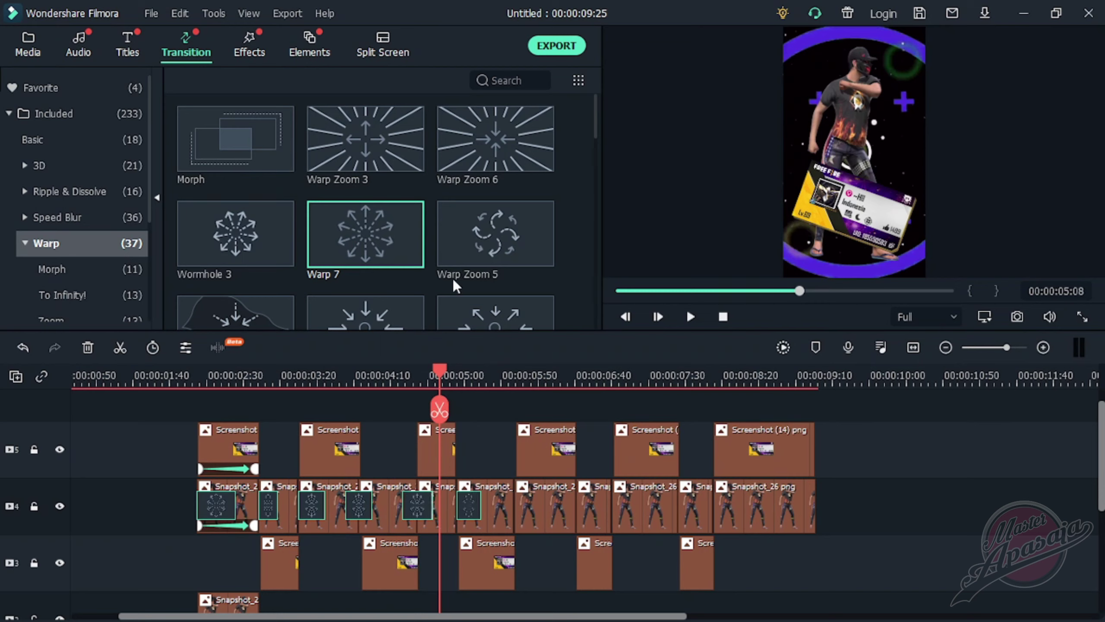
Add the Warp 7 transition to the start of the seventh through last Snapshot_26 png pieces on video track 4
{"action": "left_click_drag", "start_coordinate": [379, 257], "coordinate": [570, 514]}
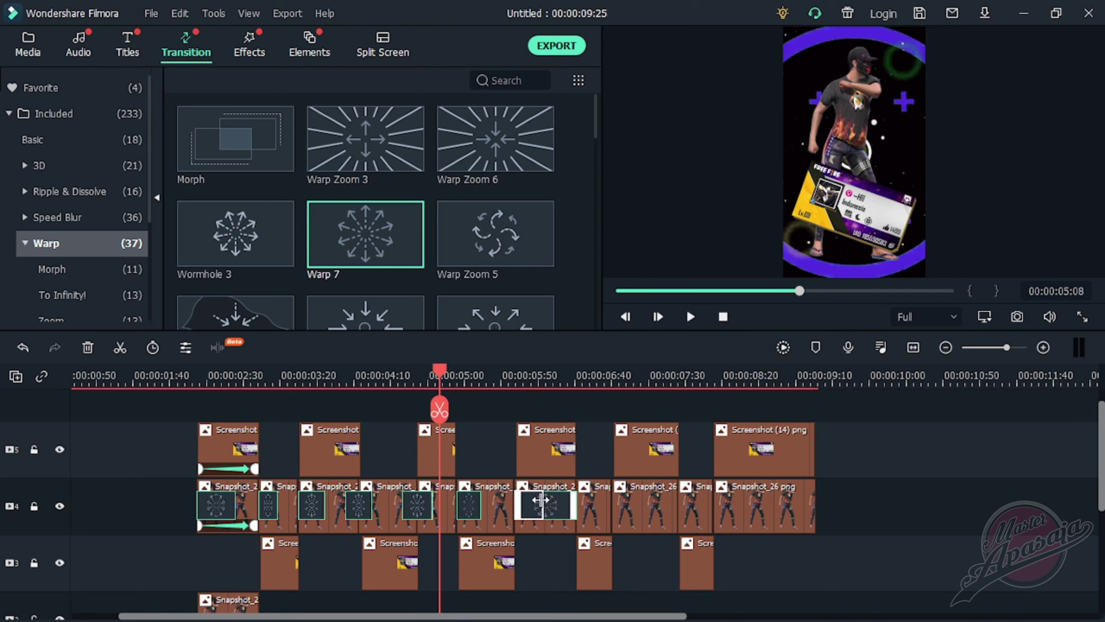
{"action": "left_click_drag", "start_coordinate": [408, 244], "coordinate": [596, 507]}
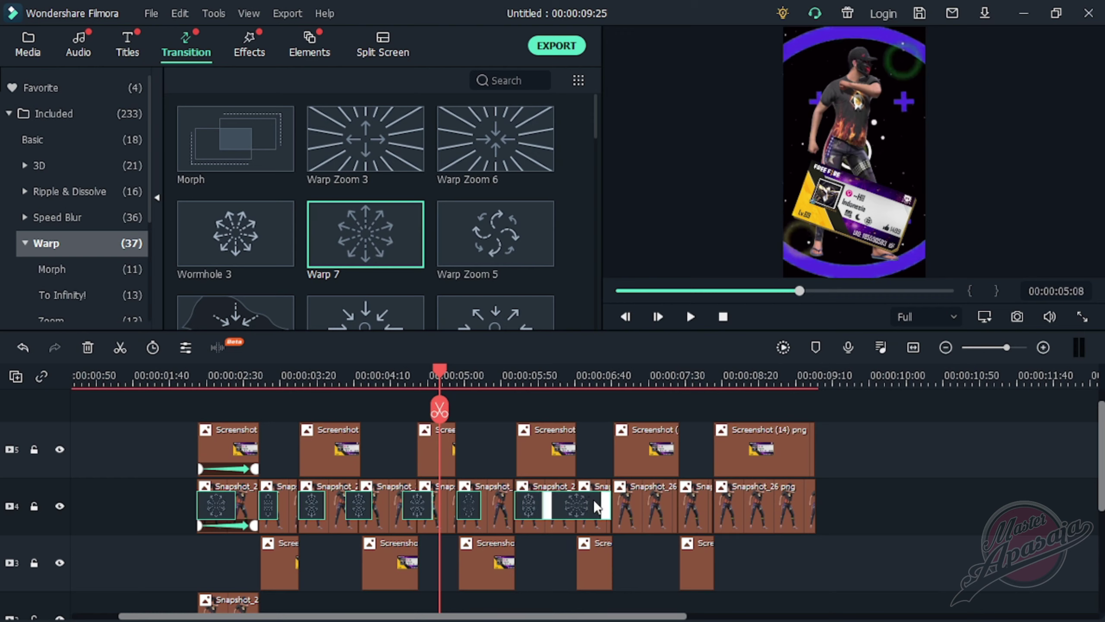
{"action": "left_click_drag", "start_coordinate": [422, 255], "coordinate": [664, 512]}
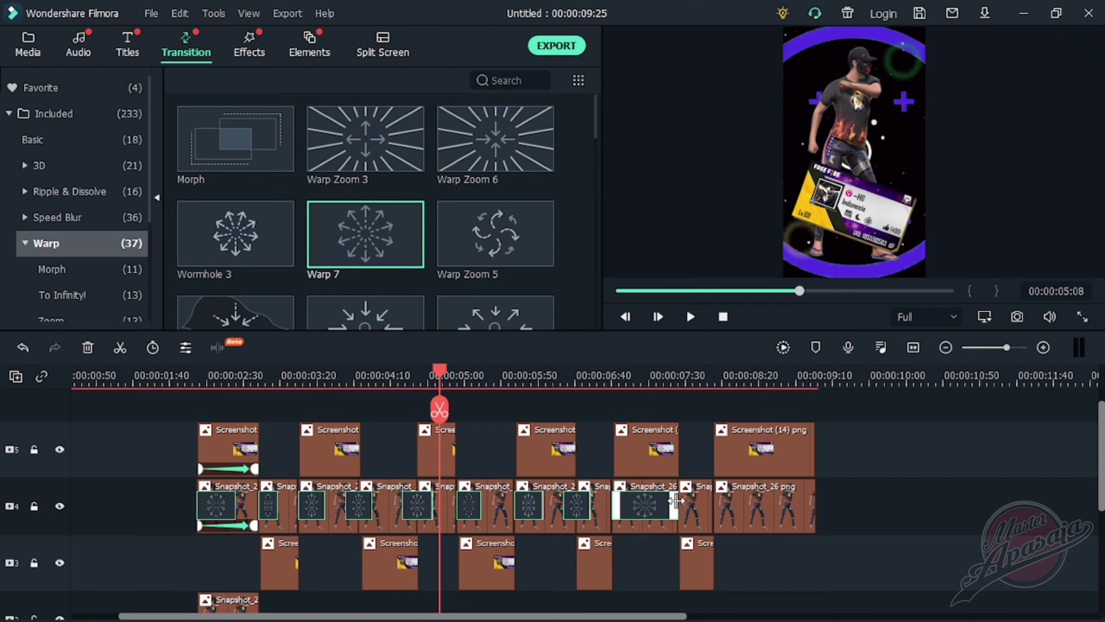
{"action": "left_click_drag", "start_coordinate": [675, 502], "coordinate": [691, 501]}
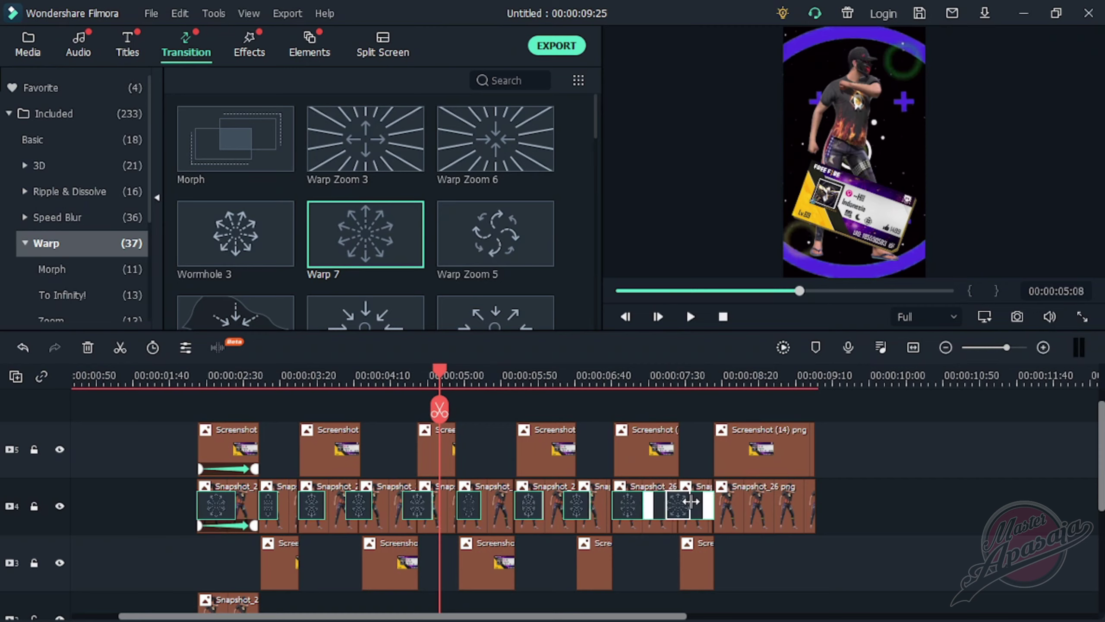
{"action": "left_click_drag", "start_coordinate": [366, 236], "coordinate": [814, 513]}
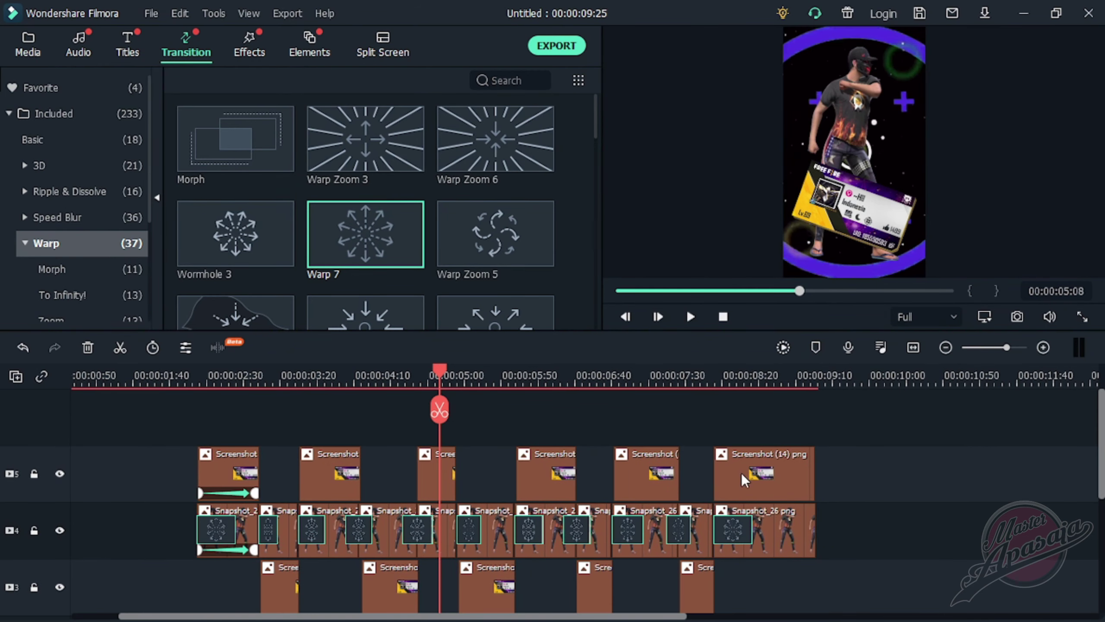
Play back the whole sequence with its Warp 7 transitions and scrub over the first two Snapshot_26 png pieces
{"action": "left_click", "coordinate": [192, 374]}
{"action": "key", "text": "space"}
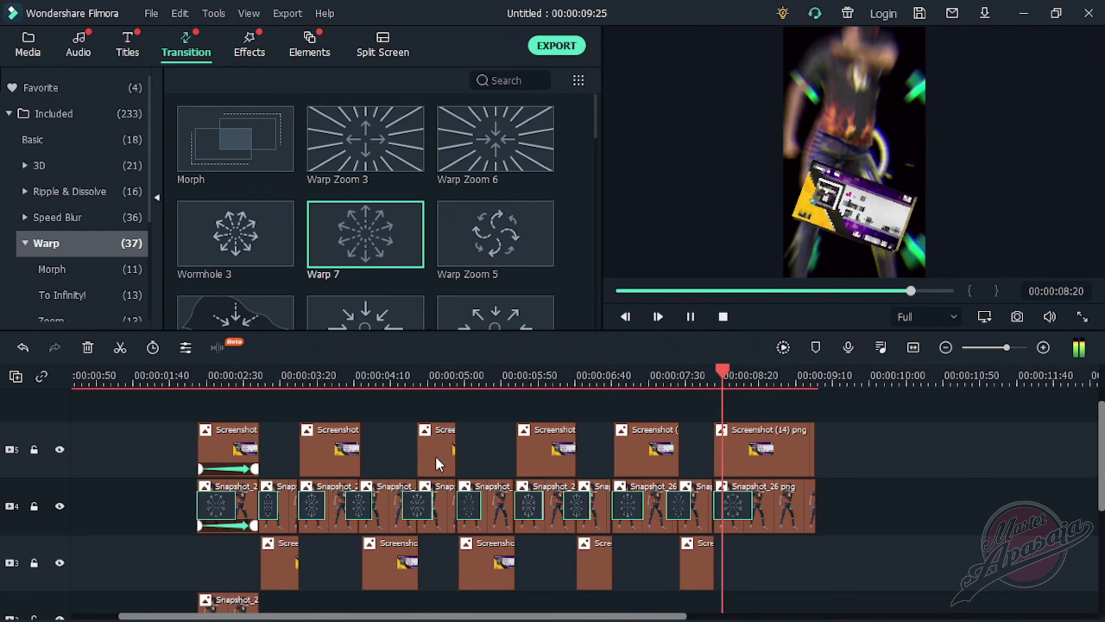
{"action": "key", "text": "space"}
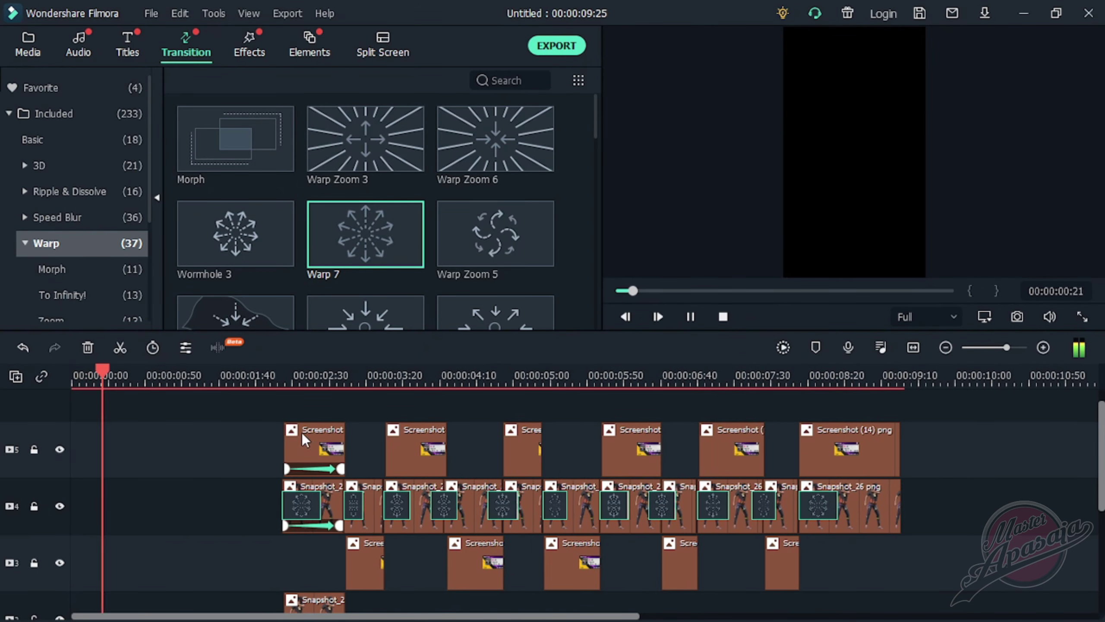
{"action": "key", "text": "ctrl+minus"}
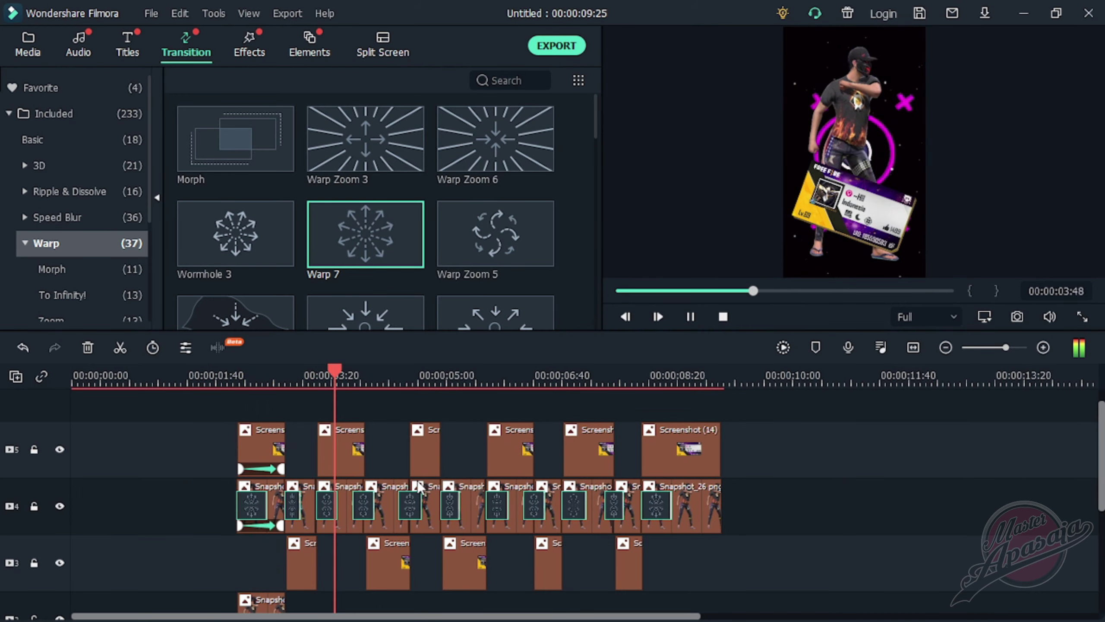
{"action": "scroll", "coordinate": [370, 435], "scroll_direction": "up", "scroll_amount": 1}
{"action": "left_click", "coordinate": [257, 382]}
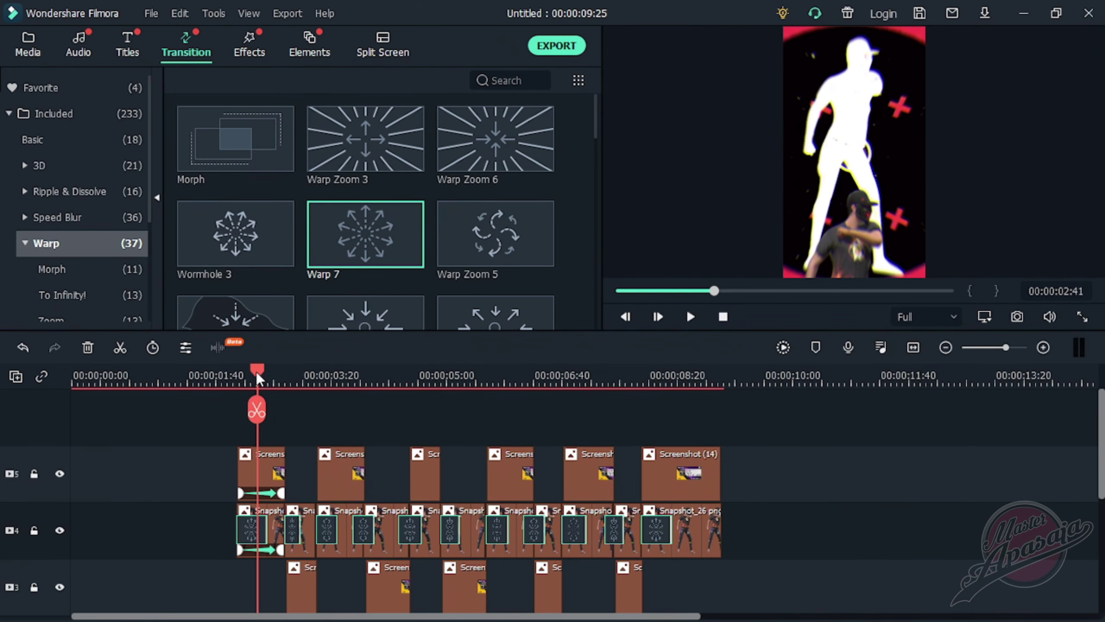
{"action": "left_click_drag", "start_coordinate": [255, 371], "coordinate": [297, 389]}
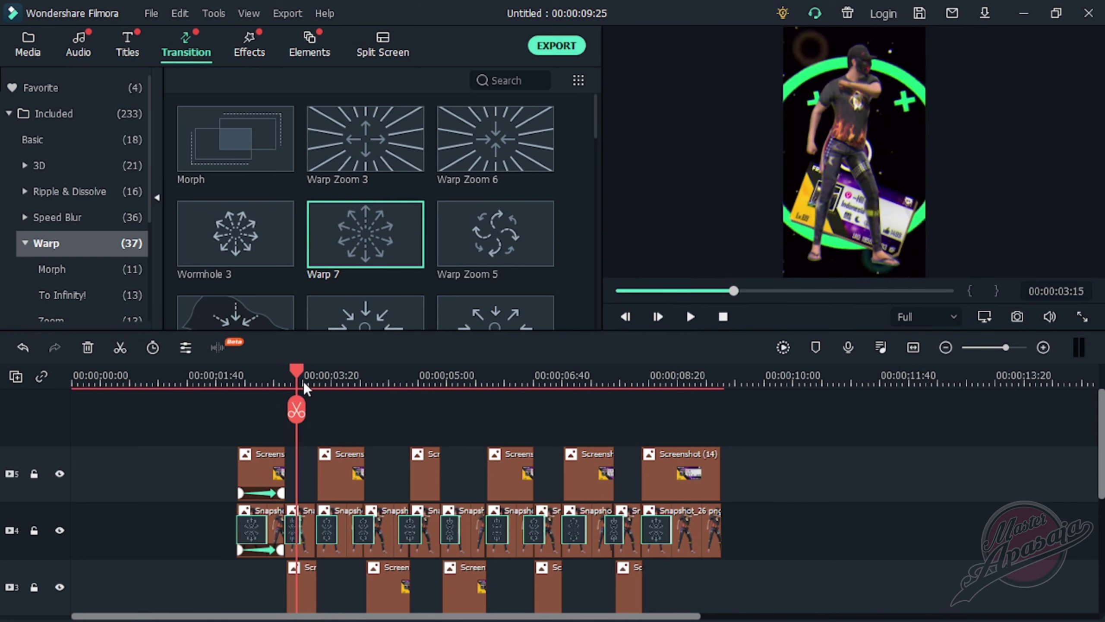
Preview the Chaos 2 shake filter and apply it to the second Snapshot_26 png piece on video track 4
{"action": "left_click", "coordinate": [257, 44]}
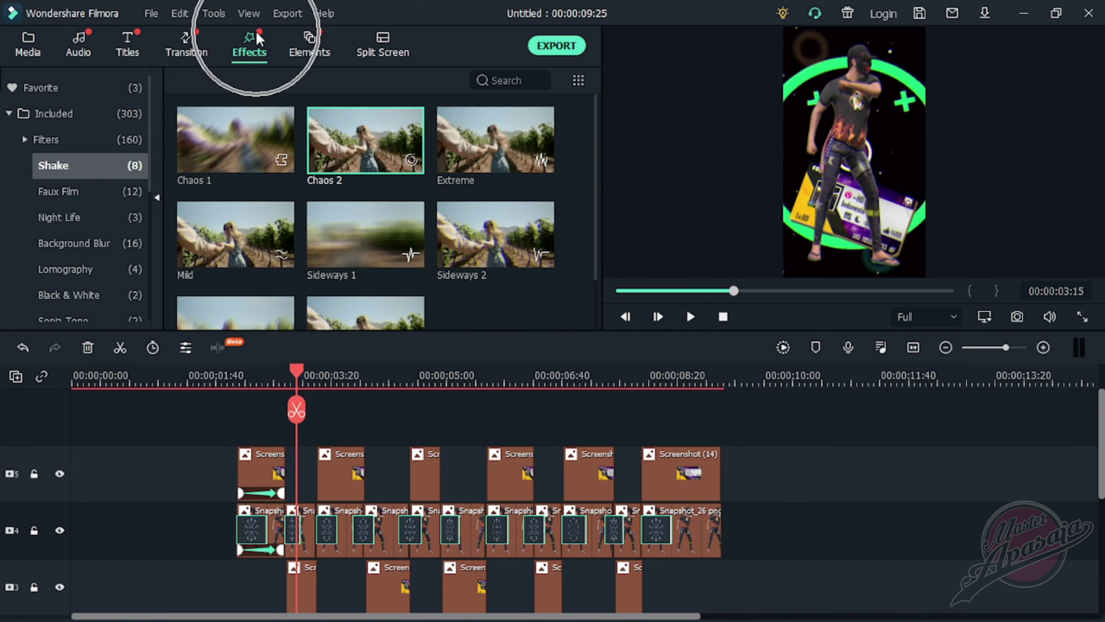
{"action": "left_click", "coordinate": [33, 140]}
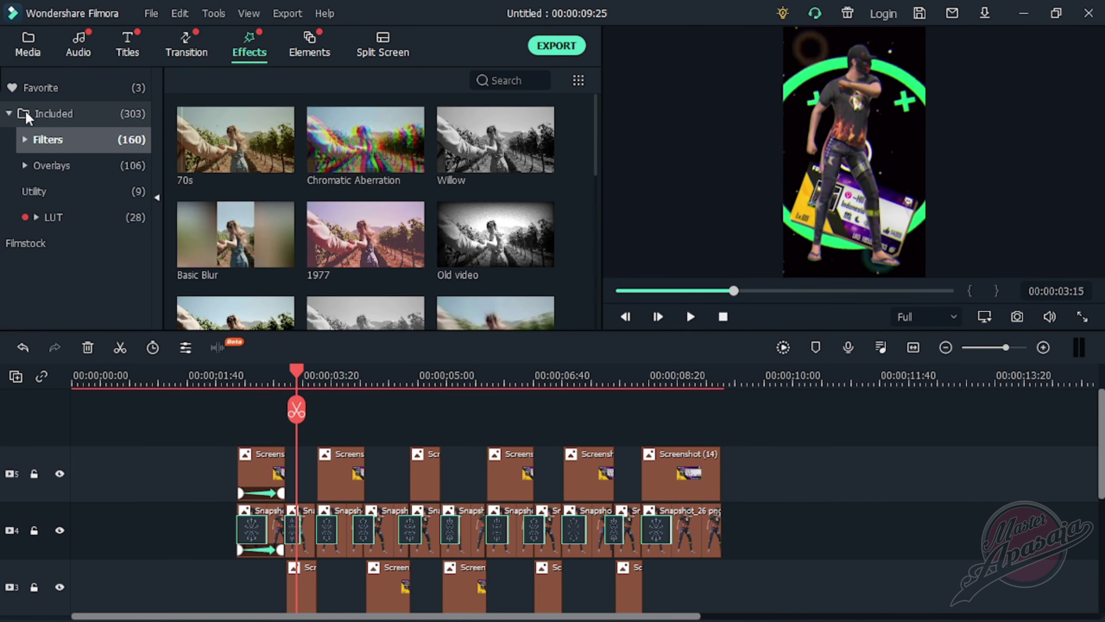
{"action": "left_click", "coordinate": [20, 139]}
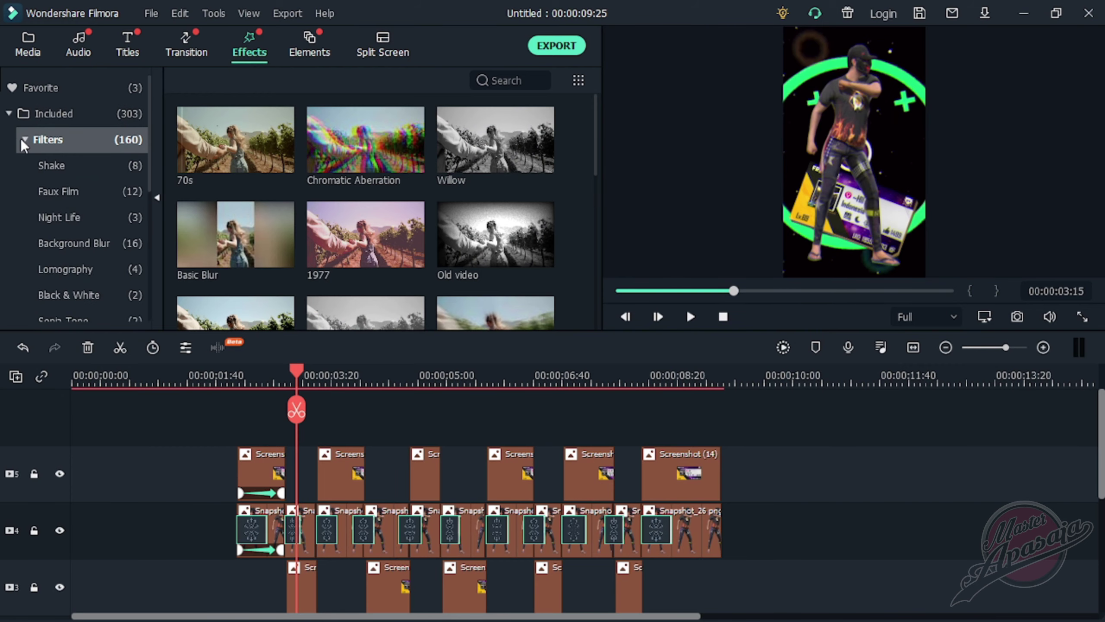
{"action": "left_click", "coordinate": [60, 169]}
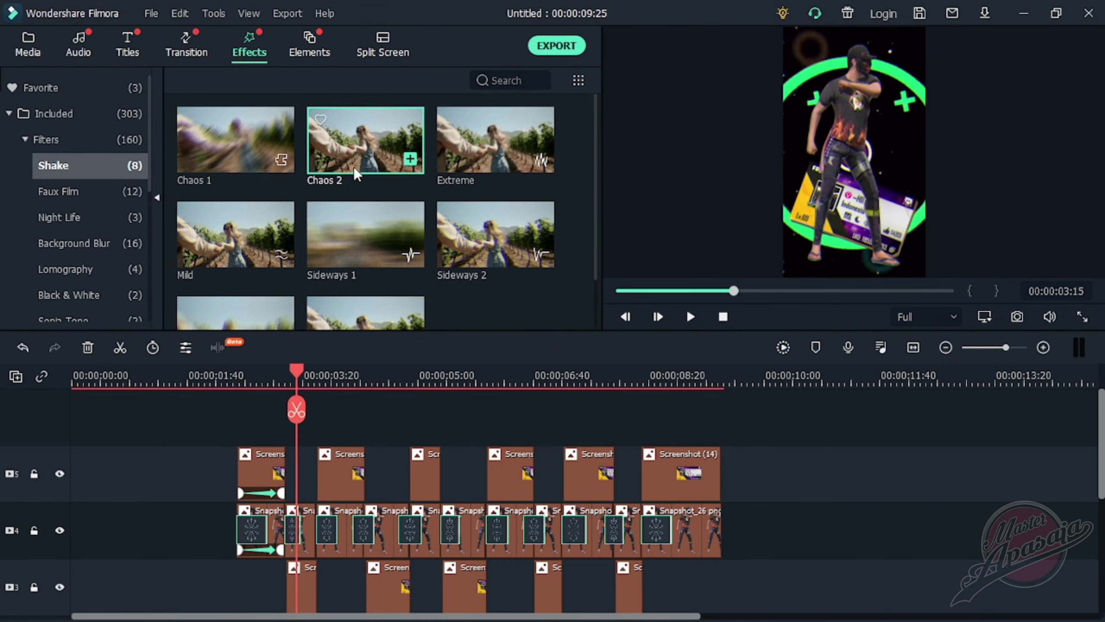
{"action": "left_click", "coordinate": [354, 166]}
{"action": "scroll", "coordinate": [380, 244], "scroll_direction": "down", "scroll_amount": 2}
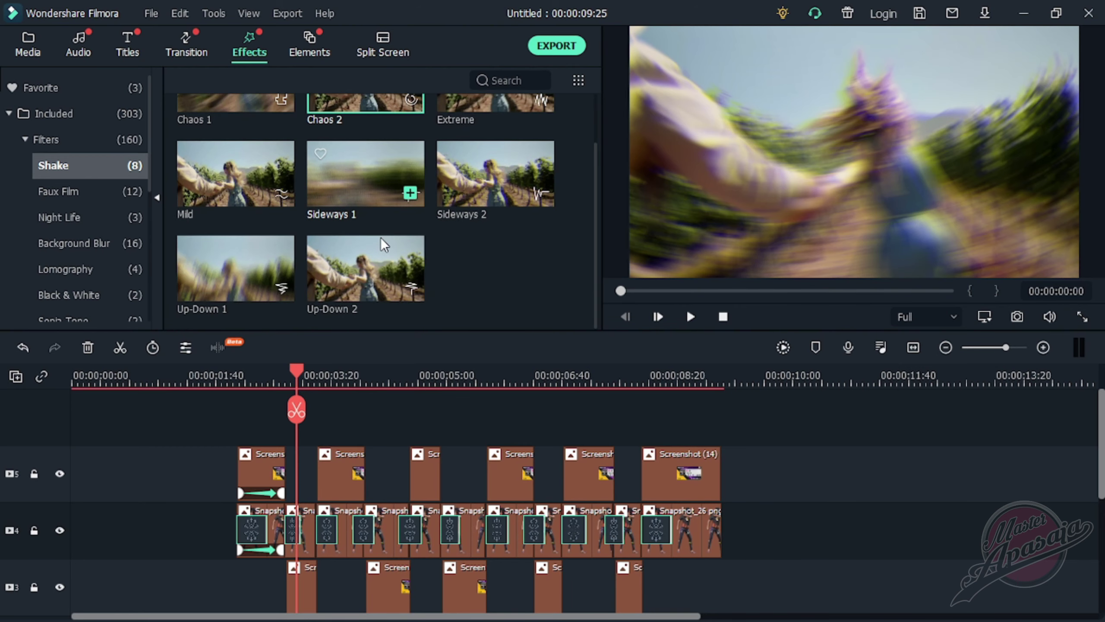
{"action": "scroll", "coordinate": [380, 237], "scroll_direction": "up", "scroll_amount": 2}
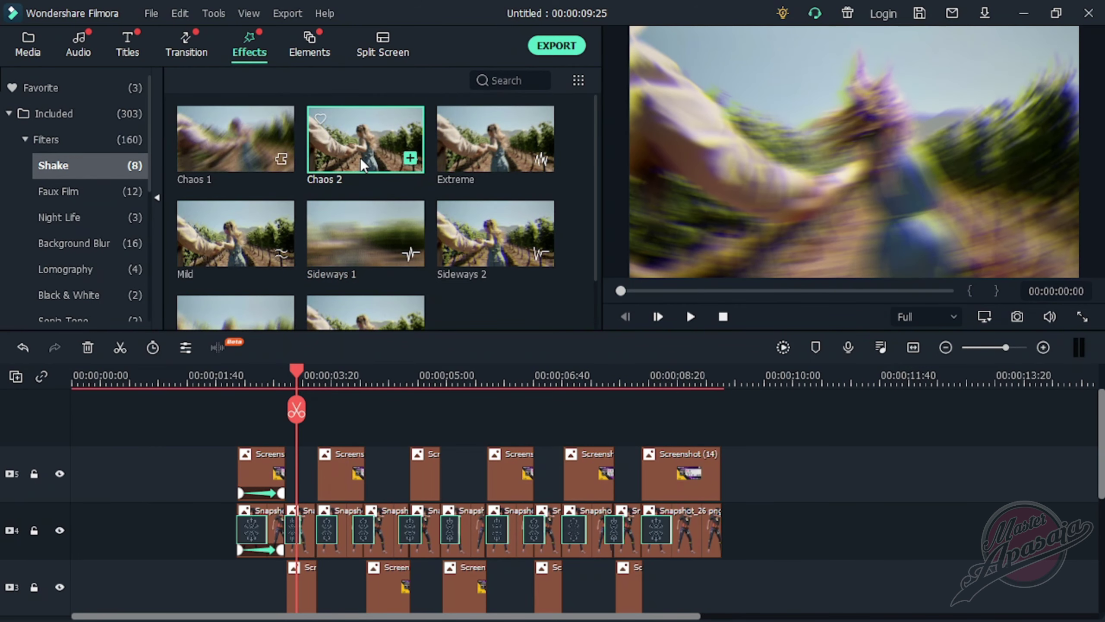
{"action": "left_click_drag", "start_coordinate": [361, 157], "coordinate": [338, 341]}
{"action": "left_click_drag", "start_coordinate": [328, 391], "coordinate": [298, 545]}
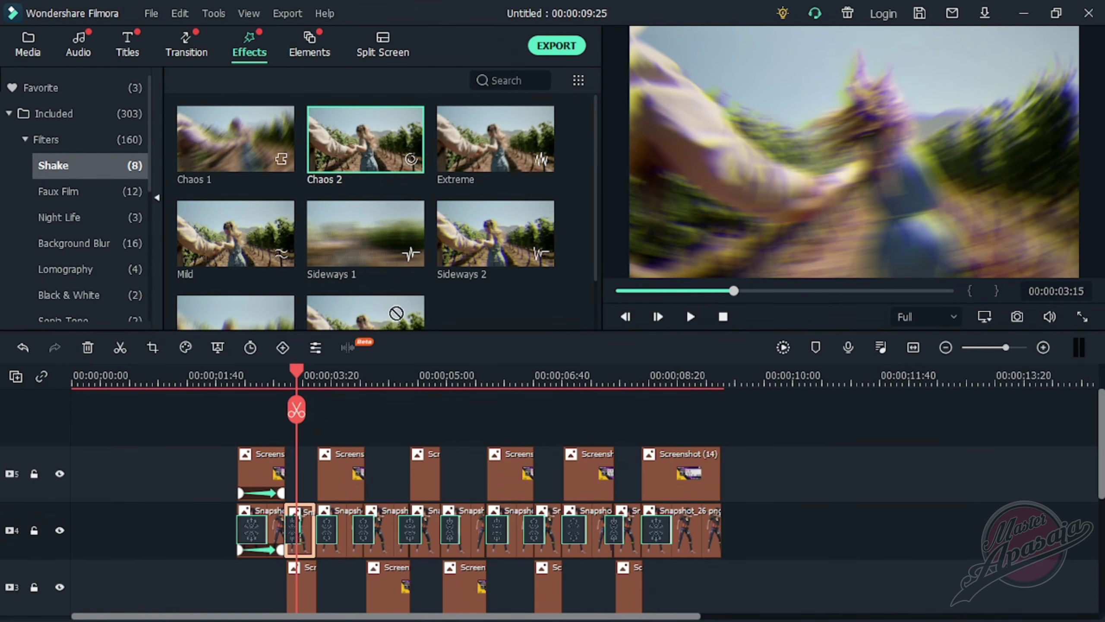
Apply Chaos 2 to the fourth, sixth, eighth, tenth and last Snapshot_26 png pieces on video track 4 and play back the ending
{"action": "left_click_drag", "start_coordinate": [396, 313], "coordinate": [413, 467]}
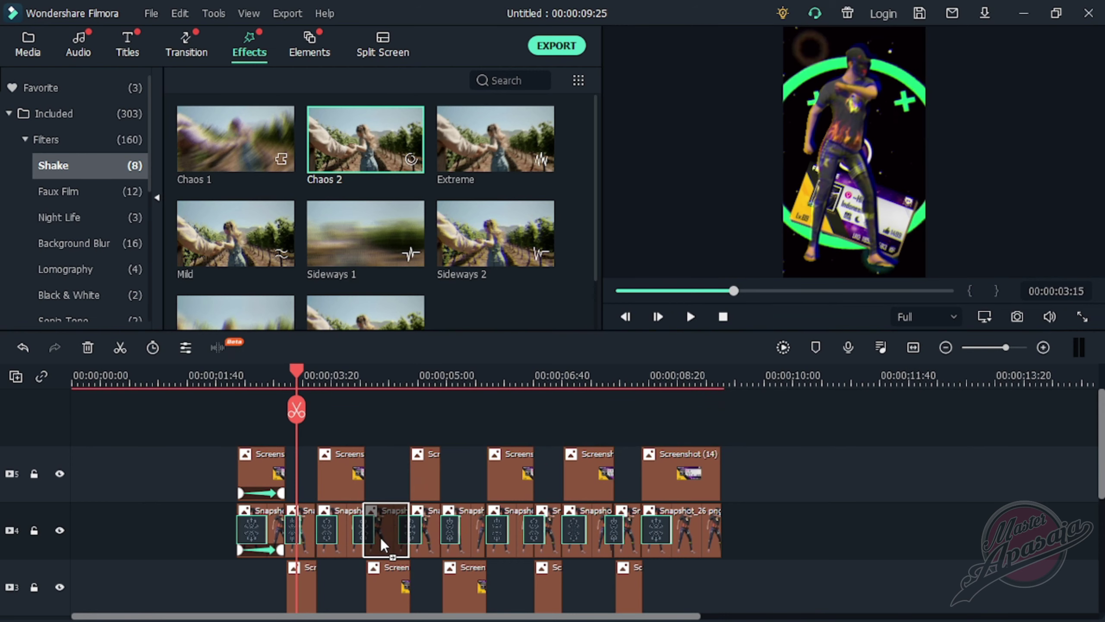
{"action": "left_click_drag", "start_coordinate": [381, 540], "coordinate": [382, 540]}
{"action": "left_click_drag", "start_coordinate": [404, 336], "coordinate": [456, 552]}
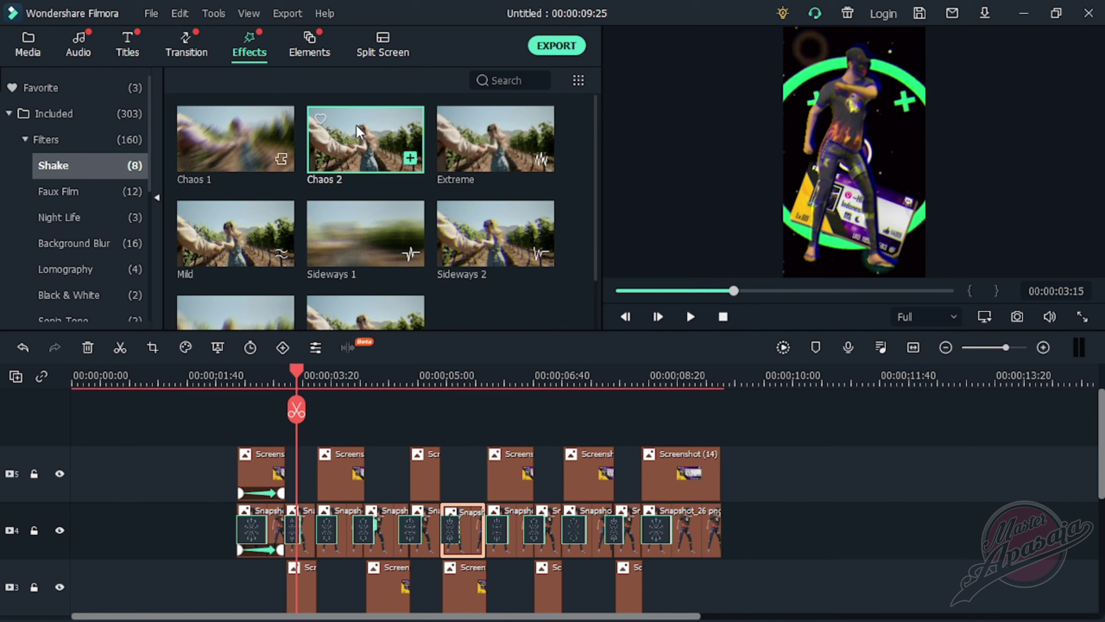
{"action": "left_click_drag", "start_coordinate": [461, 419], "coordinate": [547, 534]}
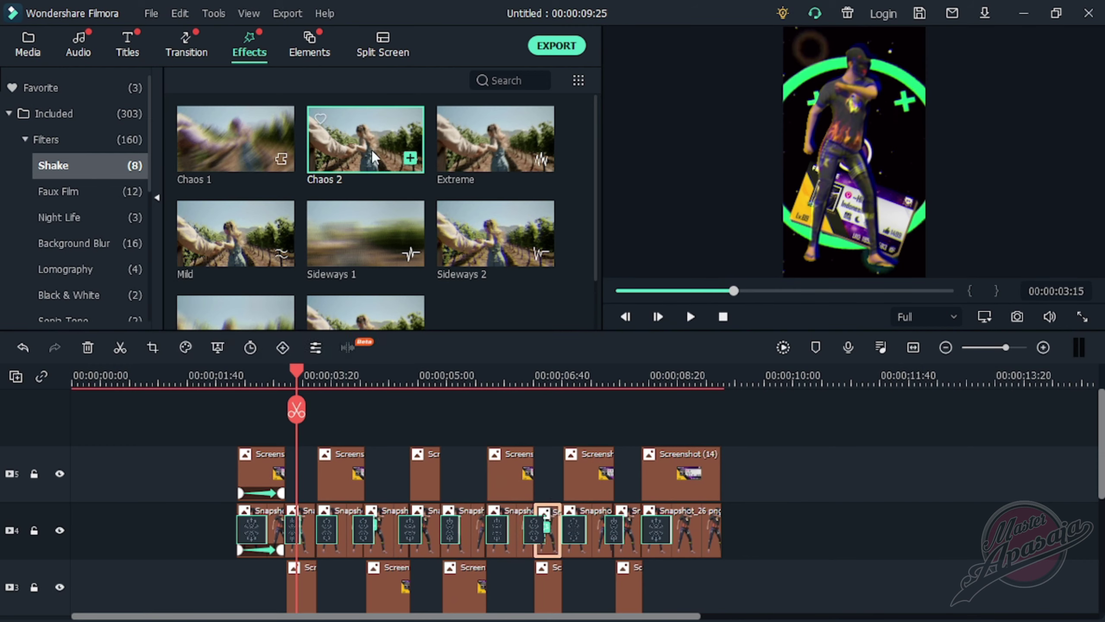
{"action": "left_click_drag", "start_coordinate": [366, 139], "coordinate": [628, 537]}
{"action": "left_click_drag", "start_coordinate": [351, 136], "coordinate": [667, 519]}
{"action": "left_click", "coordinate": [633, 387]}
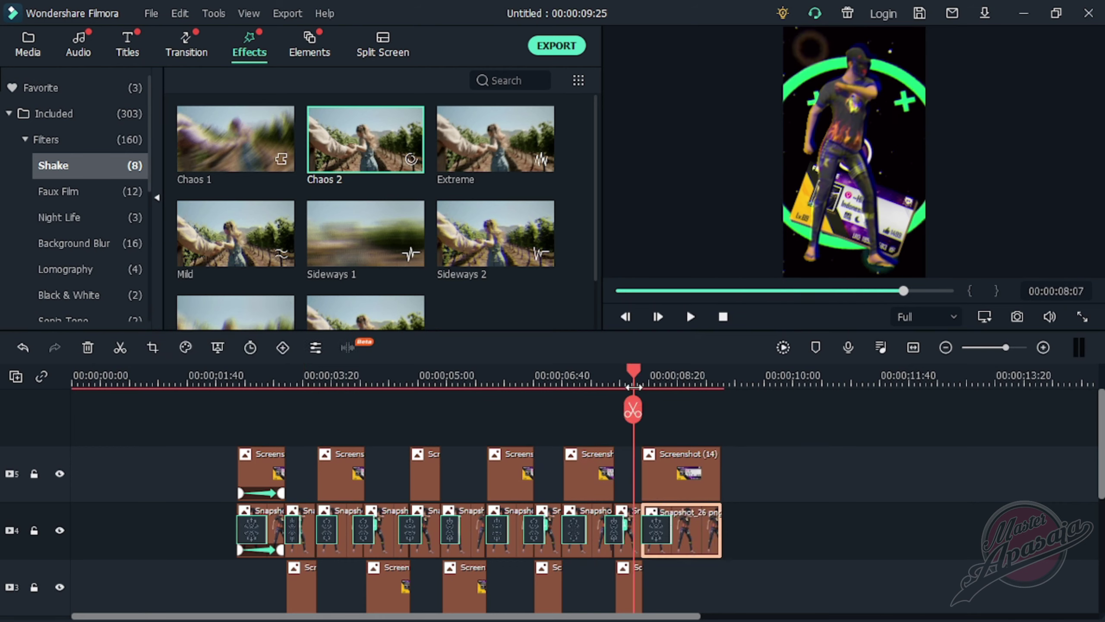
{"action": "key", "text": "space"}
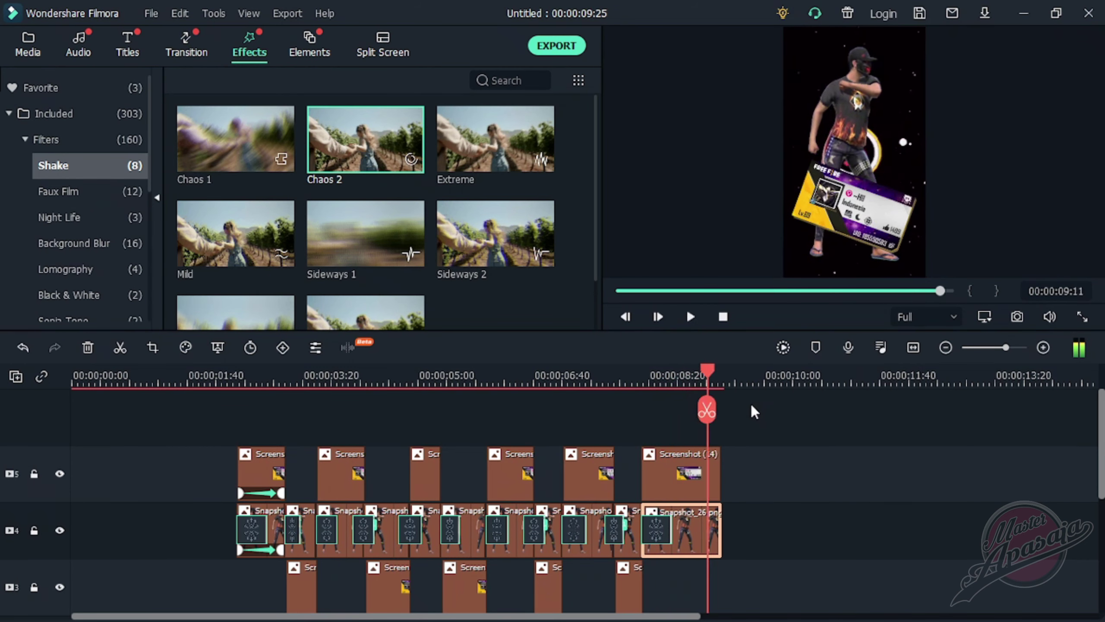
{"action": "key", "text": "space"}
Place a Chaos 2 effect on video track 6 from the first Screenshot (14) png piece and extend it to the end of the clips
{"action": "left_click", "coordinate": [685, 489]}
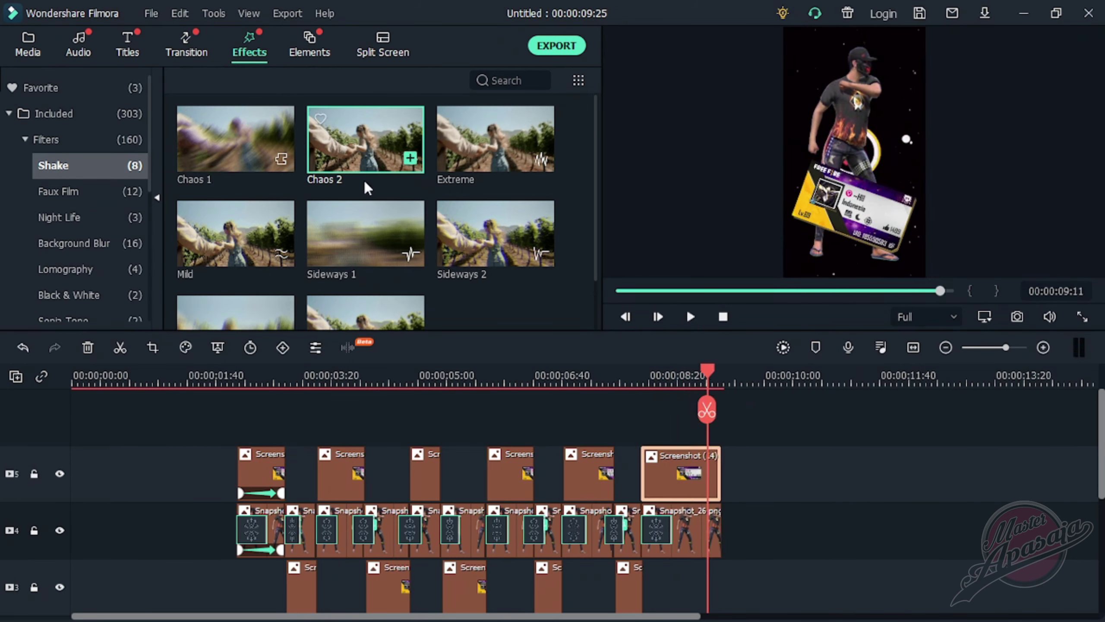
{"action": "left_click_drag", "start_coordinate": [361, 130], "coordinate": [365, 193]}
{"action": "left_click_drag", "start_coordinate": [406, 387], "coordinate": [239, 440]}
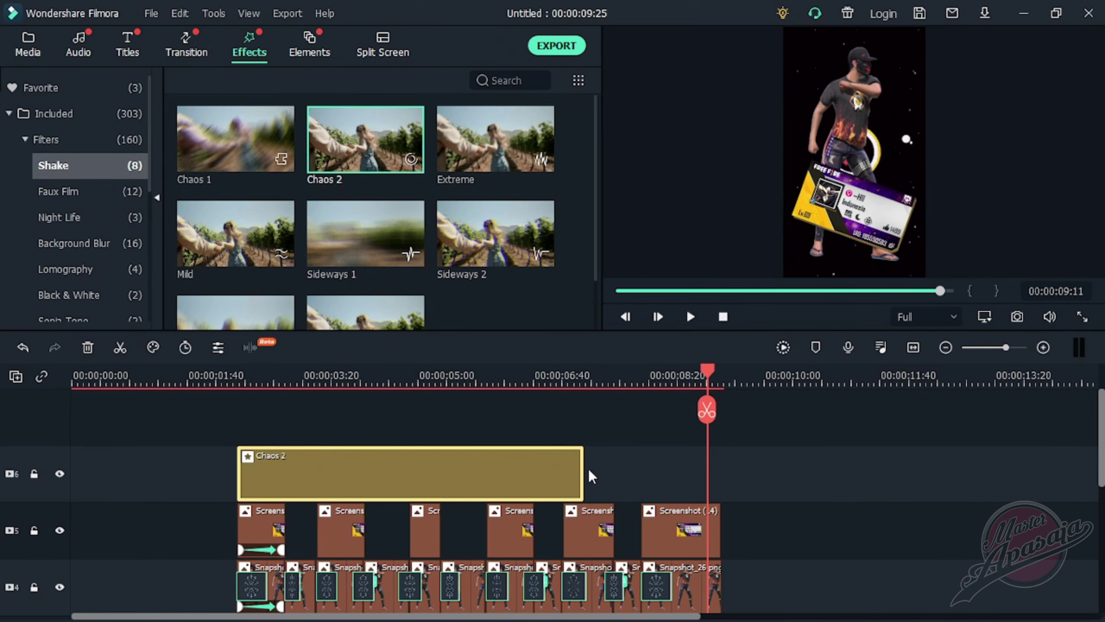
{"action": "left_click_drag", "start_coordinate": [585, 461], "coordinate": [714, 448]}
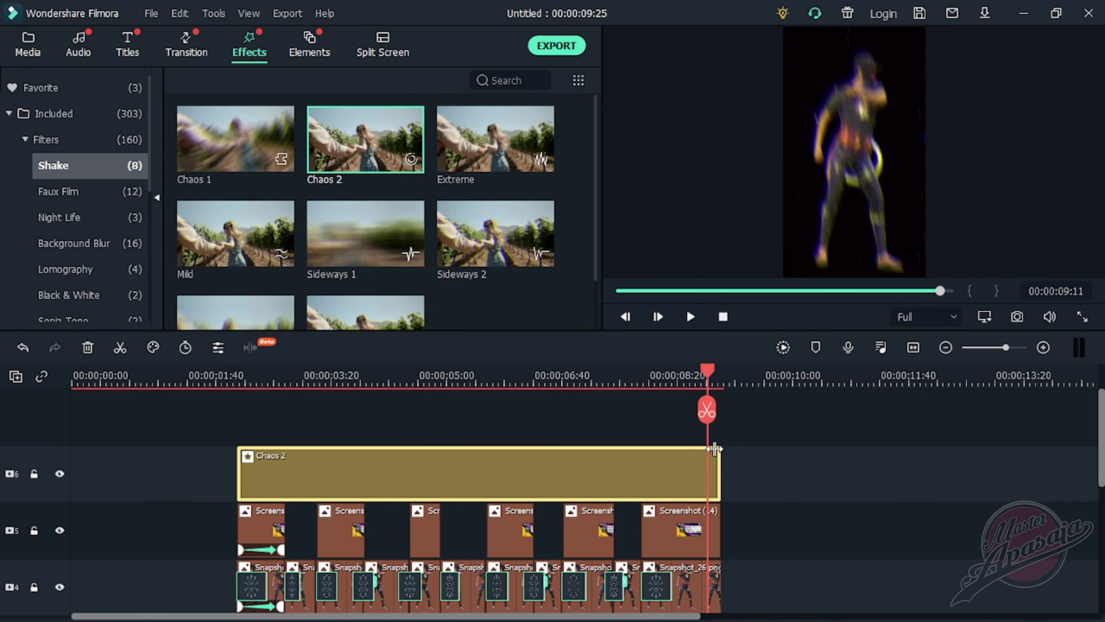
{"action": "scroll", "coordinate": [648, 512], "scroll_direction": "down", "scroll_amount": 3}
{"action": "scroll", "coordinate": [648, 511], "scroll_direction": "up", "scroll_amount": 2}
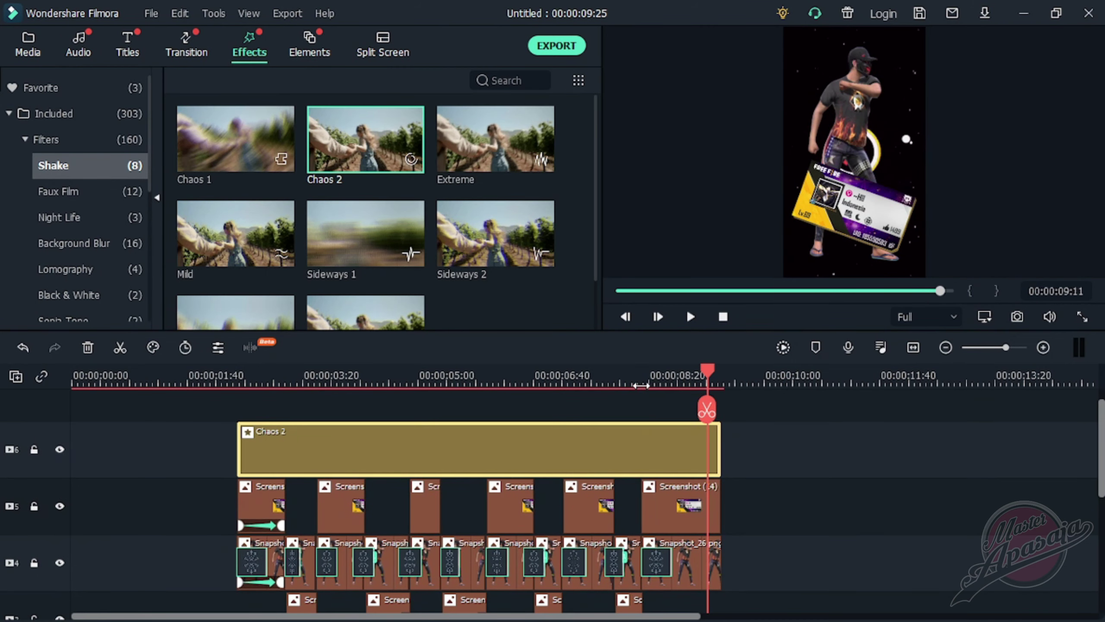
Split the Chaos 2 effect shortly after the first Screenshot (14) png piece starts and move the remainder to the second track 5 piece
{"action": "left_click", "coordinate": [645, 371]}
{"action": "left_click", "coordinate": [642, 369]}
{"action": "scroll", "coordinate": [680, 483], "scroll_direction": "down", "scroll_amount": 3}
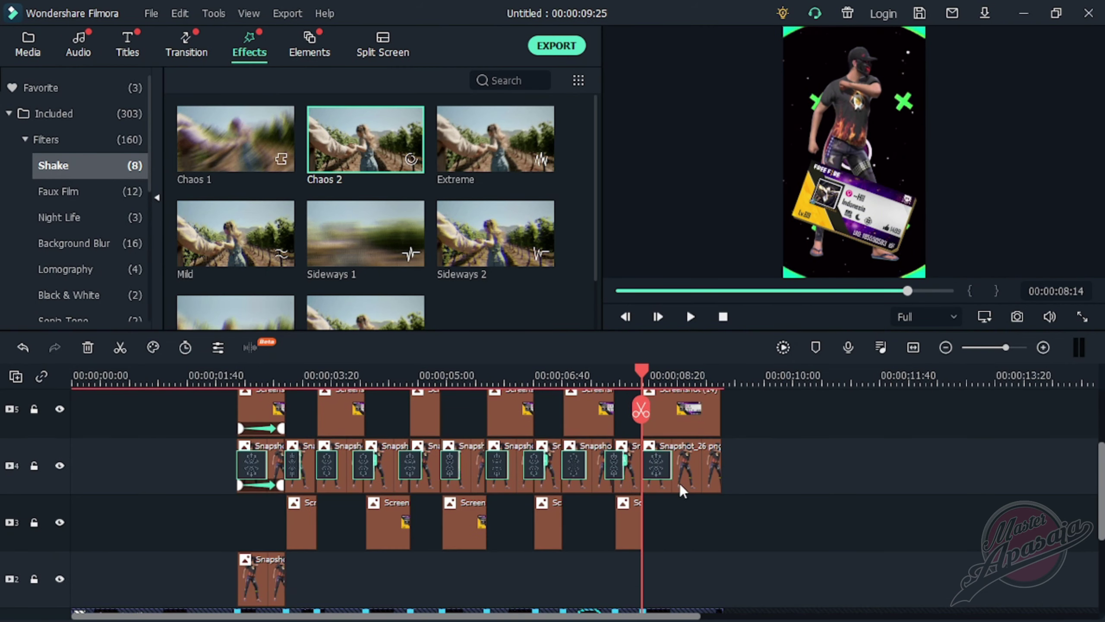
{"action": "scroll", "coordinate": [647, 551], "scroll_direction": "up", "scroll_amount": 4}
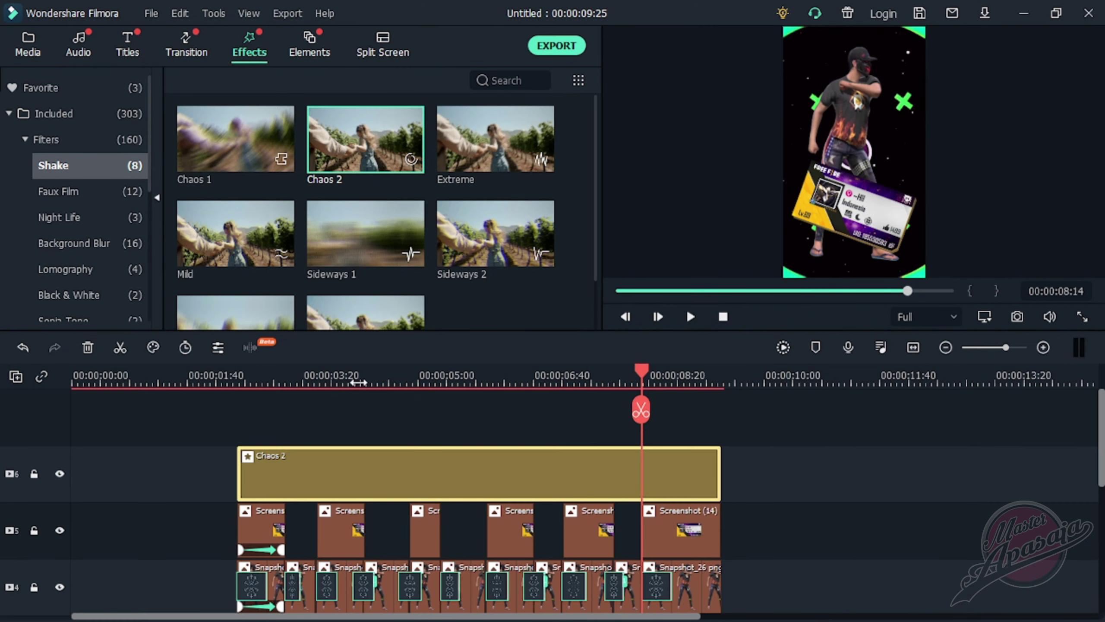
{"action": "left_click", "coordinate": [260, 370]}
{"action": "left_click", "coordinate": [259, 409]}
{"action": "left_click_drag", "start_coordinate": [328, 468], "coordinate": [701, 446]}
Cut short Chaos 2 segments at the start of the second, third and fourth track 5 pieces, moving the remainder along each time
{"action": "left_click", "coordinate": [331, 374]}
{"action": "left_click", "coordinate": [421, 378]}
{"action": "left_click", "coordinate": [421, 409]}
{"action": "left_click", "coordinate": [504, 377]}
{"action": "left_click", "coordinate": [504, 409]}
Cut short Chaos 2 segments at the start of the fifth and last track 5 pieces and delete the leftover effect
{"action": "left_click", "coordinate": [580, 378]}
{"action": "left_click", "coordinate": [580, 409]}
{"action": "left_click", "coordinate": [659, 411]}
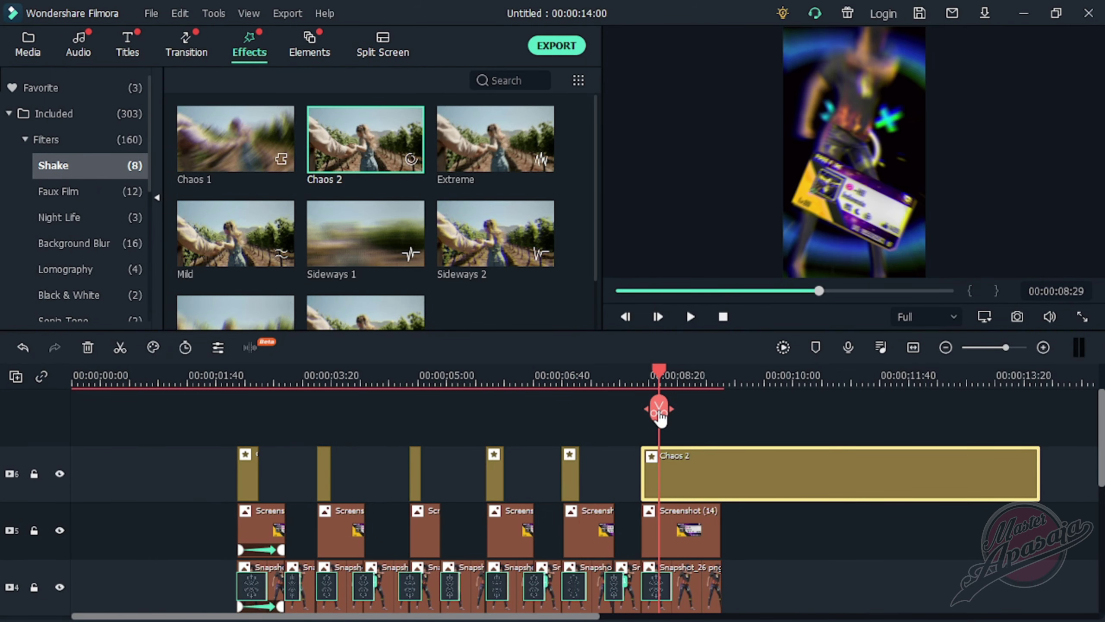
{"action": "key", "text": "Delete"}
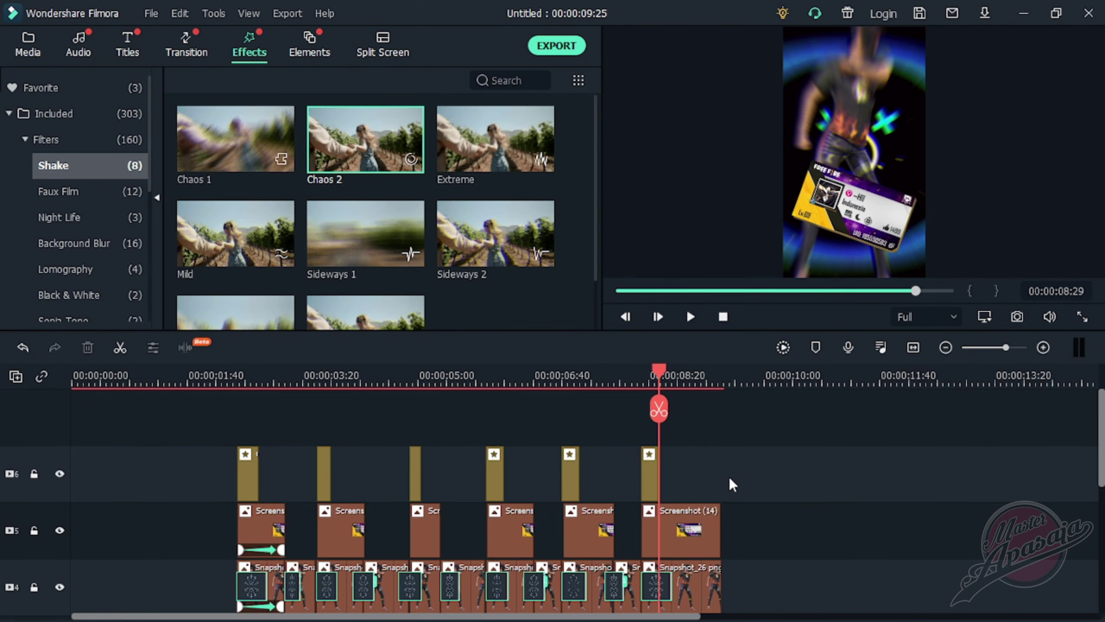
Rotate the second Screenshot (14) png piece on track 5 to 341.97 degrees so the card tilts the opposite way
{"action": "scroll", "coordinate": [733, 468], "scroll_direction": "down", "scroll_amount": 3}
{"action": "scroll", "coordinate": [522, 383], "scroll_direction": "up", "scroll_amount": 2}
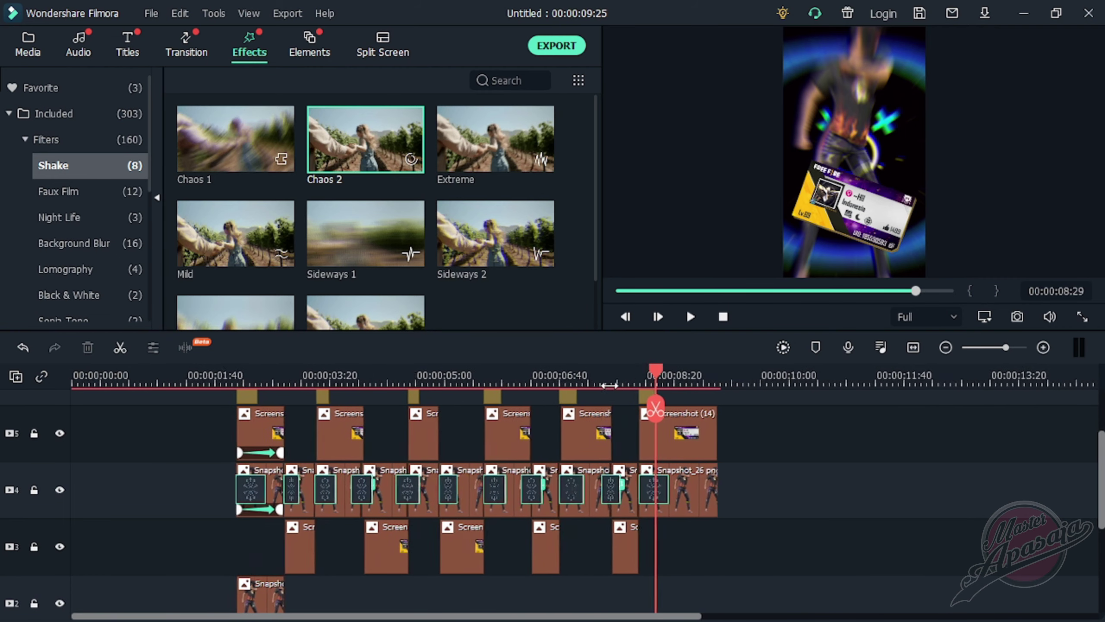
{"action": "left_click", "coordinate": [169, 380]}
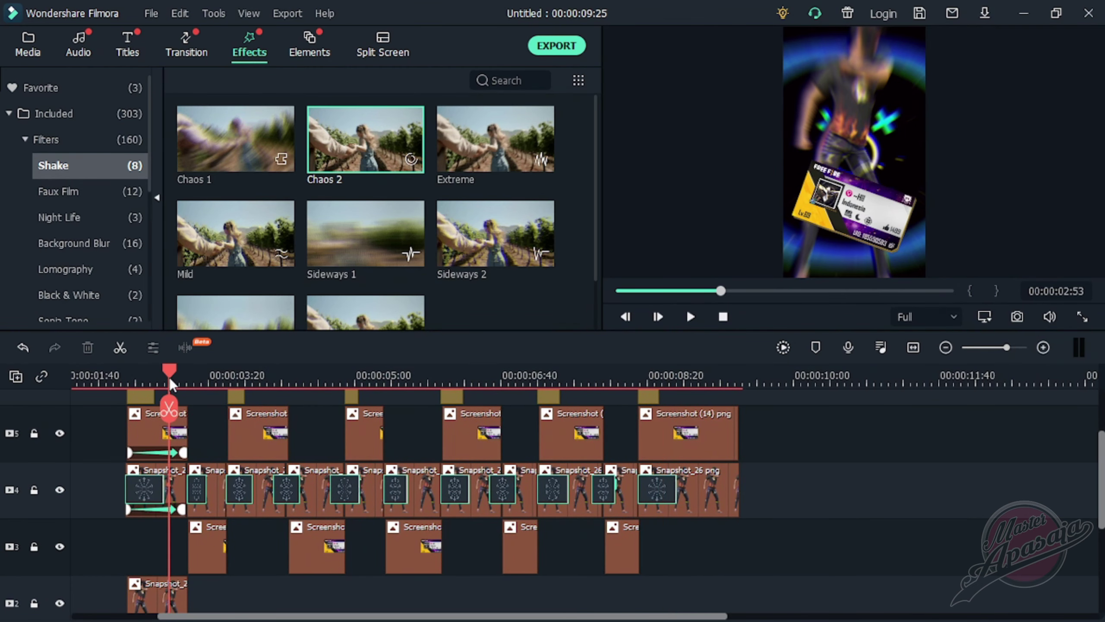
{"action": "left_click_drag", "start_coordinate": [174, 389], "coordinate": [259, 435]}
{"action": "left_click", "coordinate": [261, 436]}
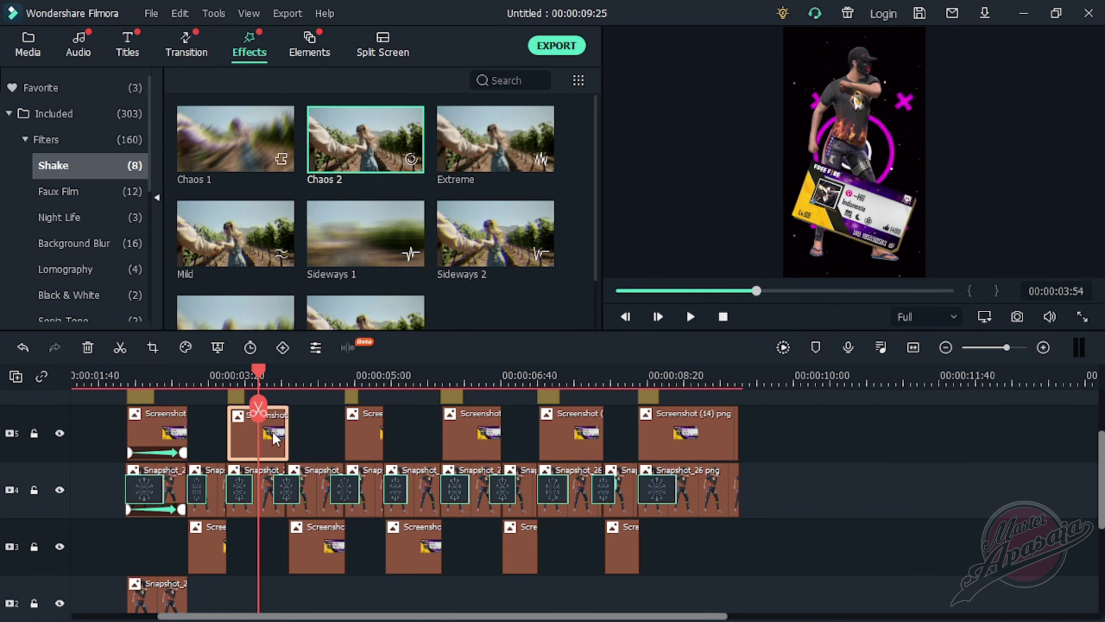
{"action": "right_click", "coordinate": [250, 446]}
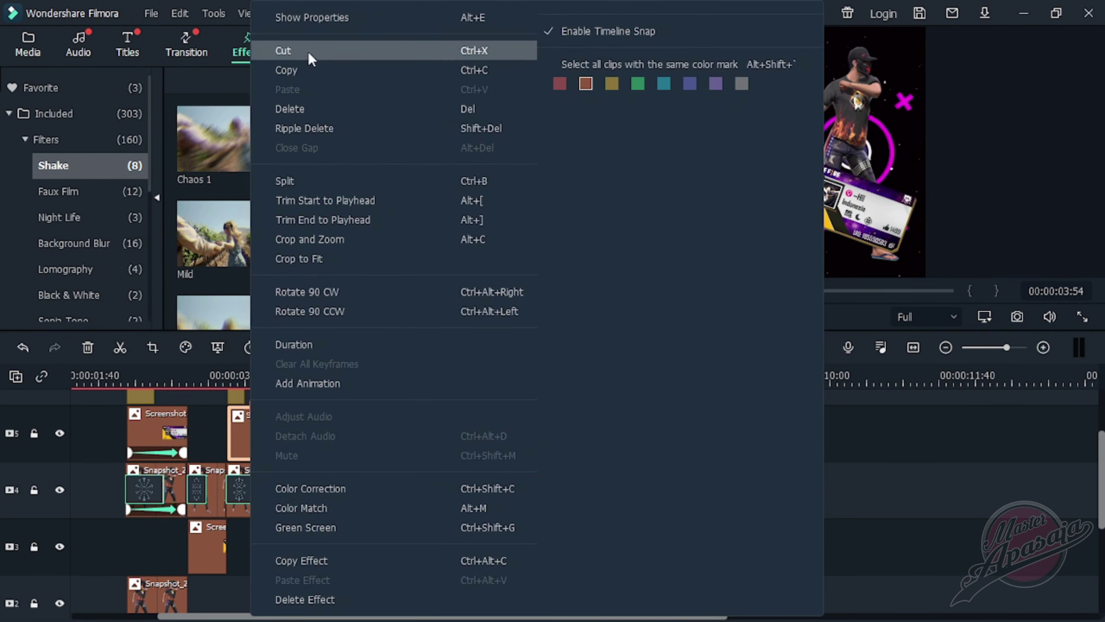
{"action": "left_click", "coordinate": [308, 23]}
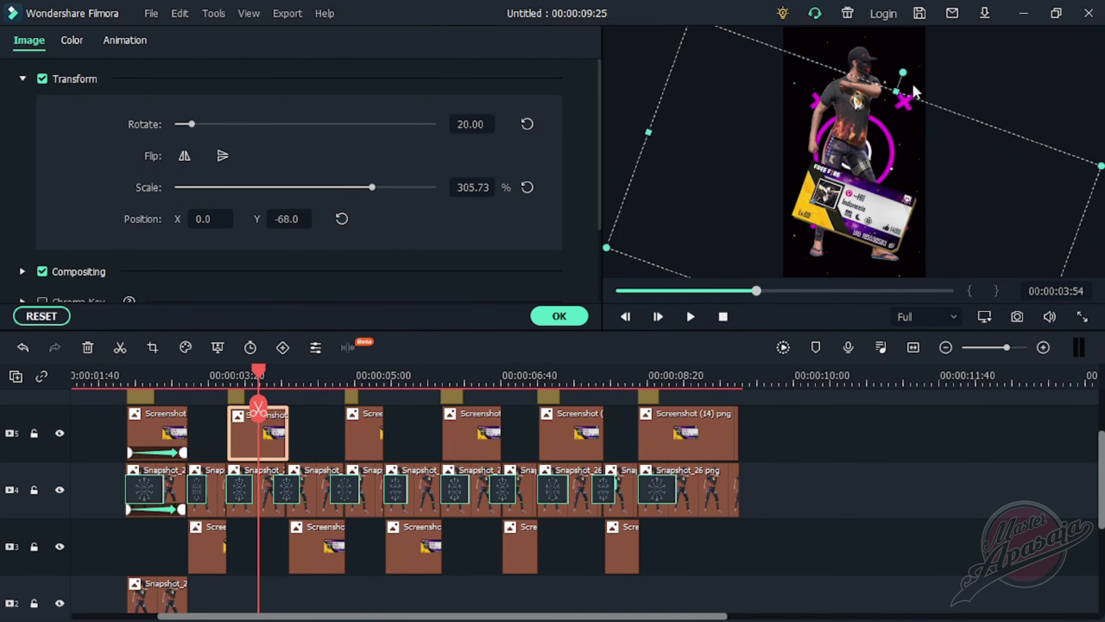
{"action": "left_click_drag", "start_coordinate": [903, 73], "coordinate": [811, 77]}
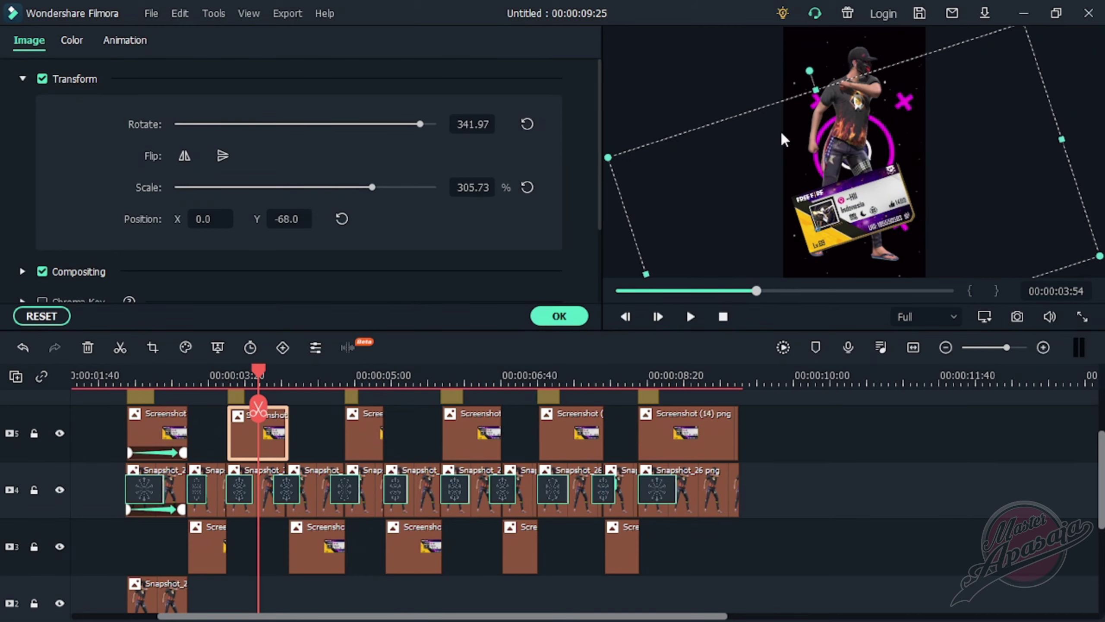
Rotate the fourth Screenshot (14) png piece on track 5 to 341.87 degrees and set its Y position to -77
{"action": "left_click", "coordinate": [499, 431]}
{"action": "left_click_drag", "start_coordinate": [900, 70], "coordinate": [865, 64]}
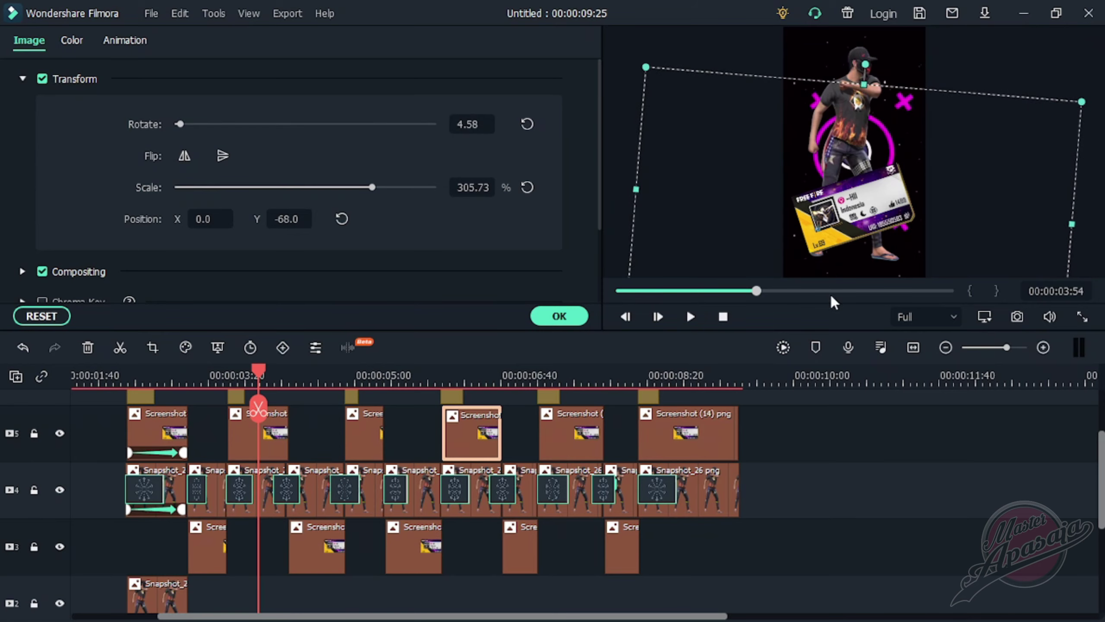
{"action": "key", "text": "ctrl+z"}
{"action": "left_click", "coordinate": [479, 384]}
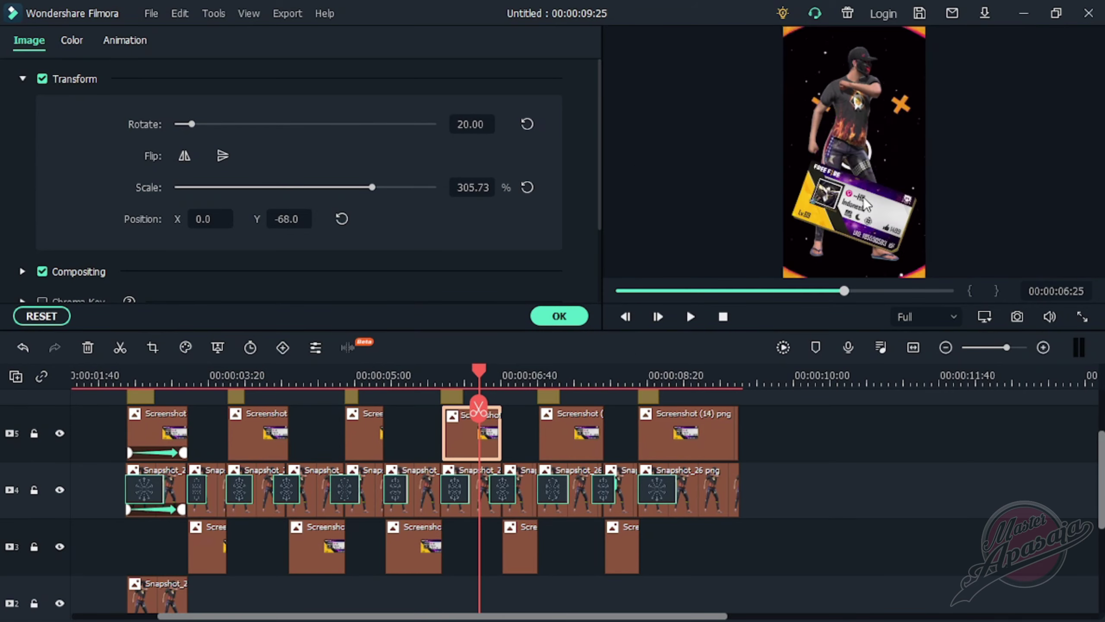
{"action": "left_click_drag", "start_coordinate": [465, 128], "coordinate": [448, 128]}
{"action": "left_click_drag", "start_coordinate": [845, 202], "coordinate": [844, 196]}
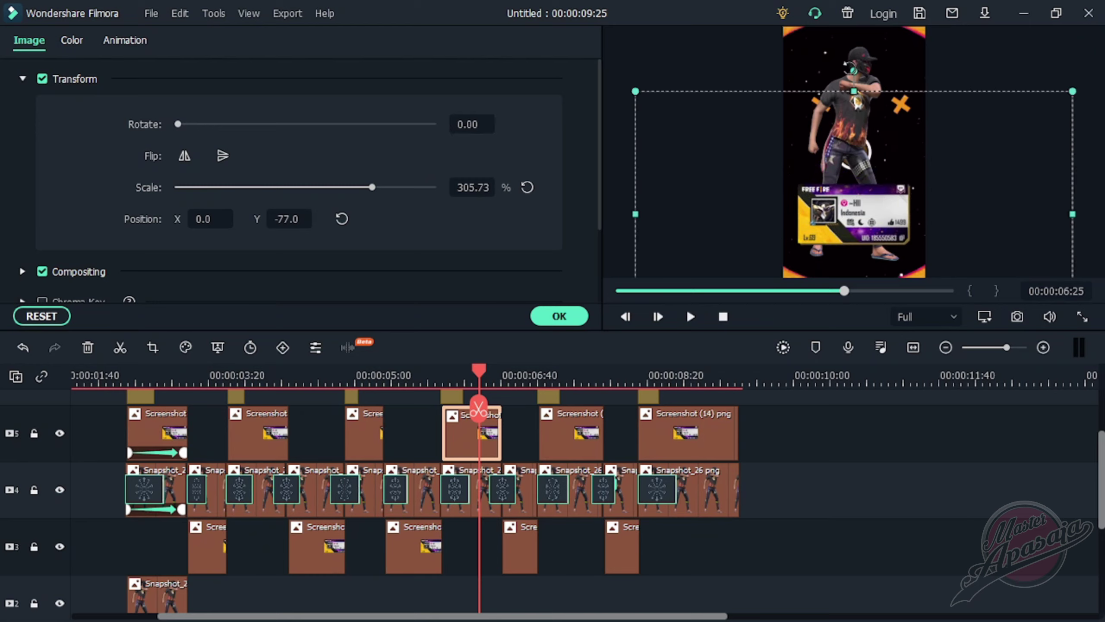
{"action": "left_click_drag", "start_coordinate": [850, 66], "coordinate": [809, 78]}
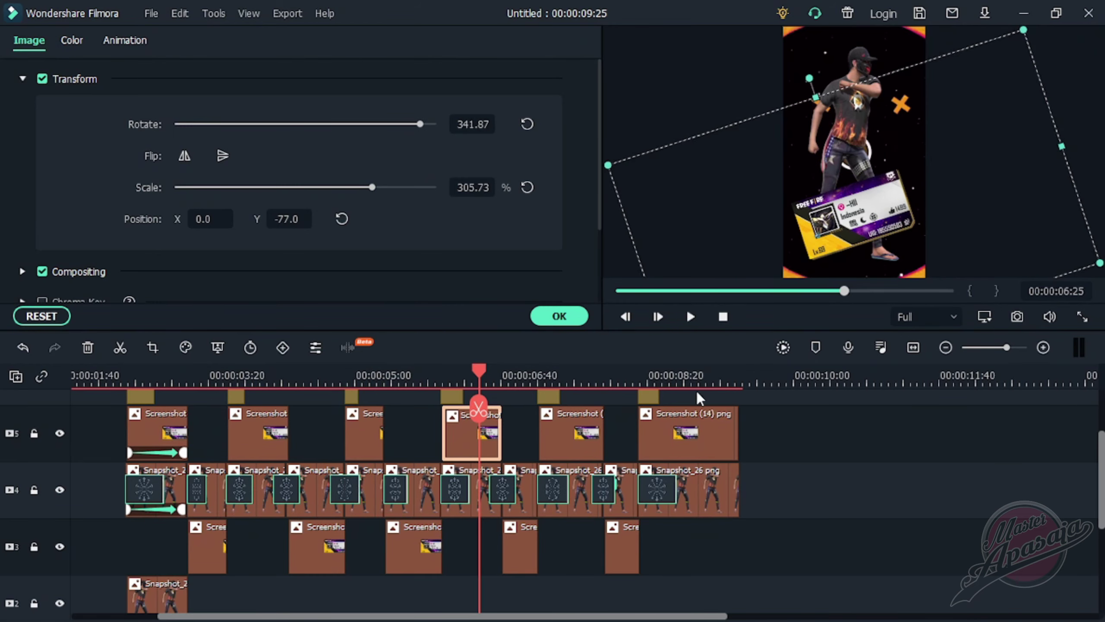
Play the sequence from about 00:00:02:53 to review the tilted card and the character pieces
{"action": "left_click", "coordinate": [676, 378]}
{"action": "left_click", "coordinate": [735, 427]}
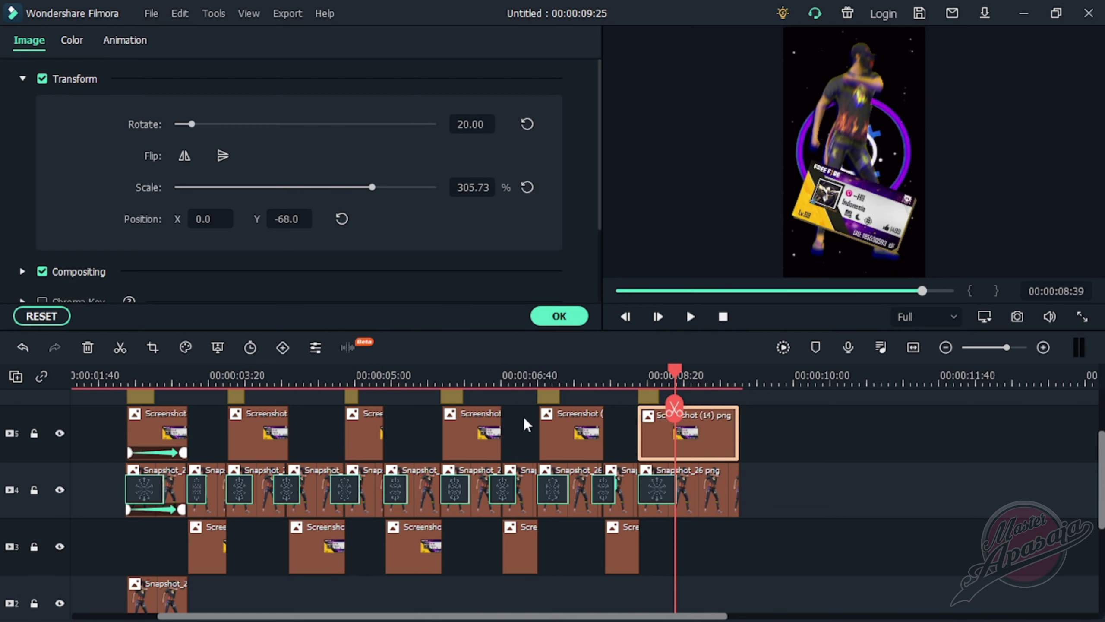
{"action": "left_click", "coordinate": [207, 510]}
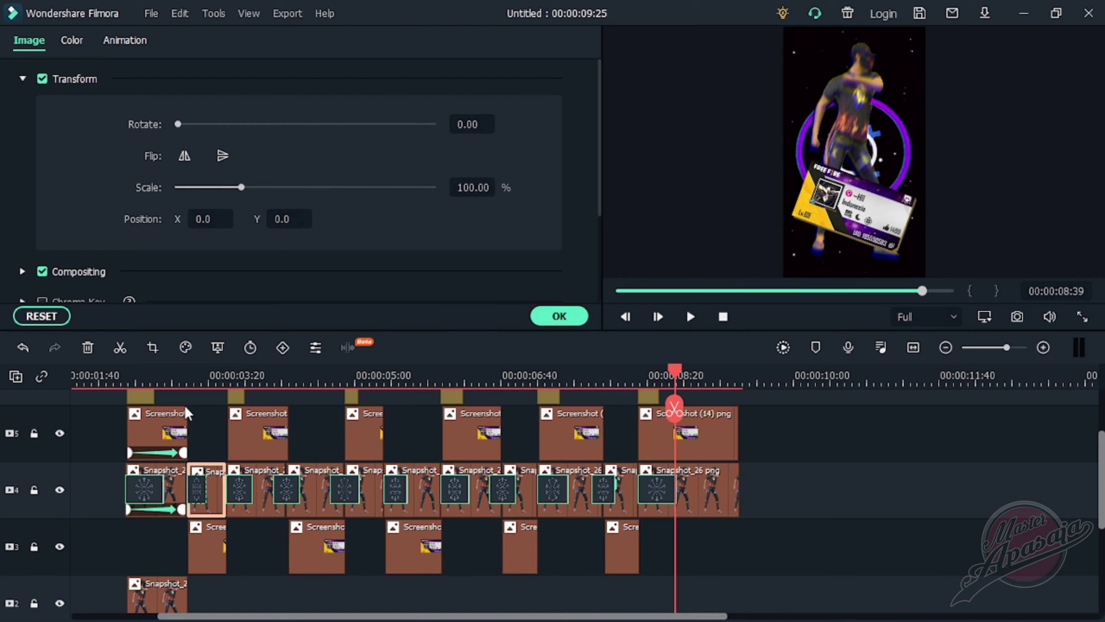
{"action": "left_click", "coordinate": [169, 377]}
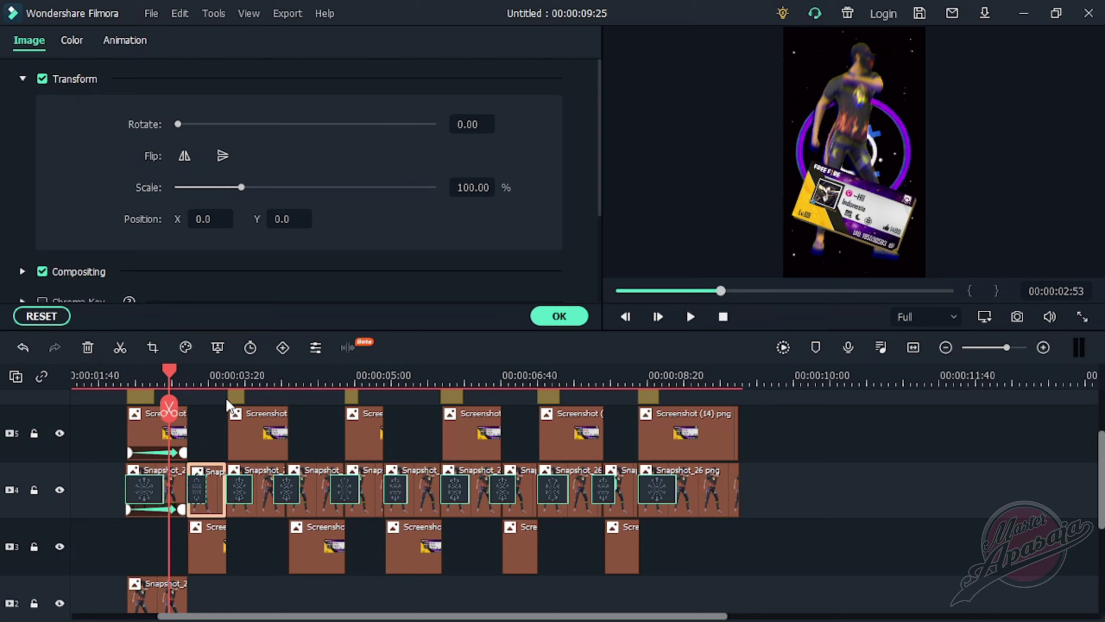
{"action": "key", "text": "space"}
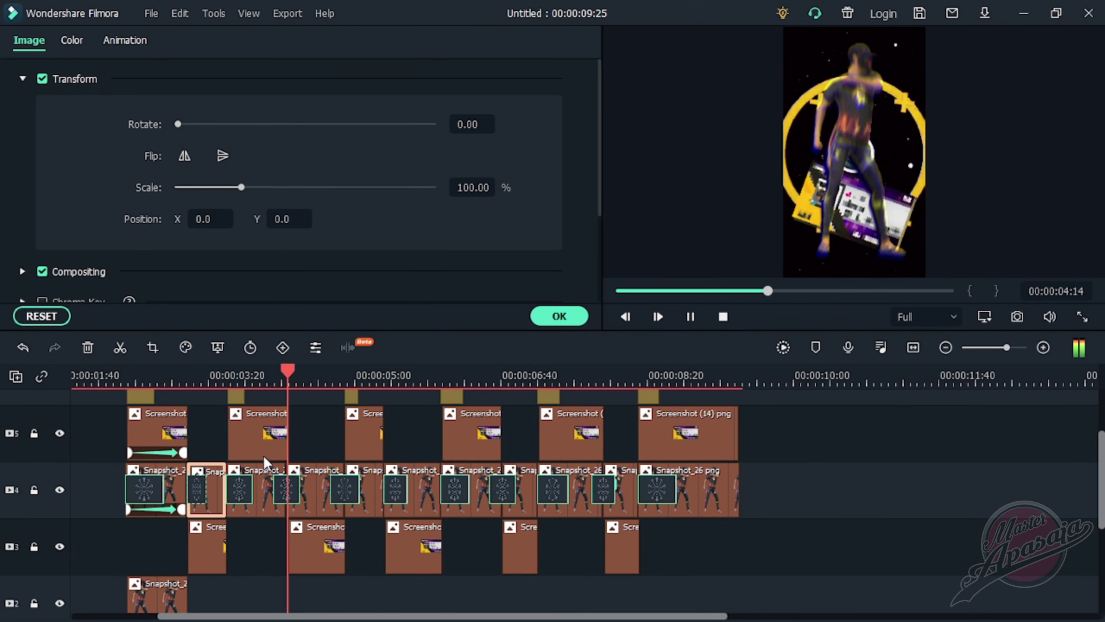
{"action": "key", "text": "space"}
Flip the fourth and sixth character pieces on track 4 horizontally
{"action": "left_click", "coordinate": [315, 486]}
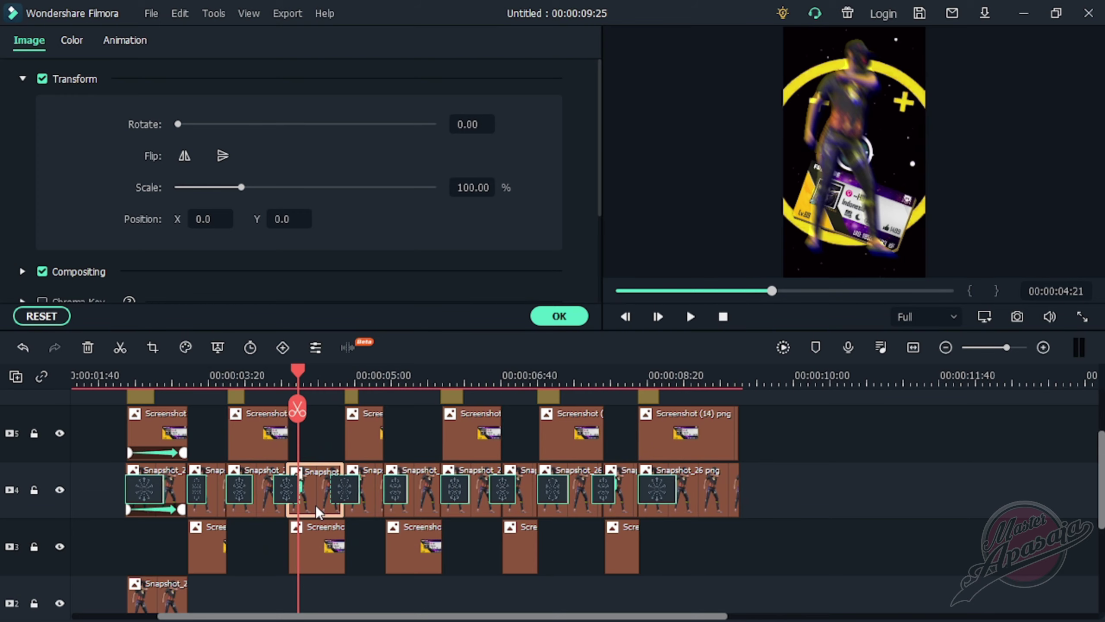
{"action": "left_click", "coordinate": [182, 157]}
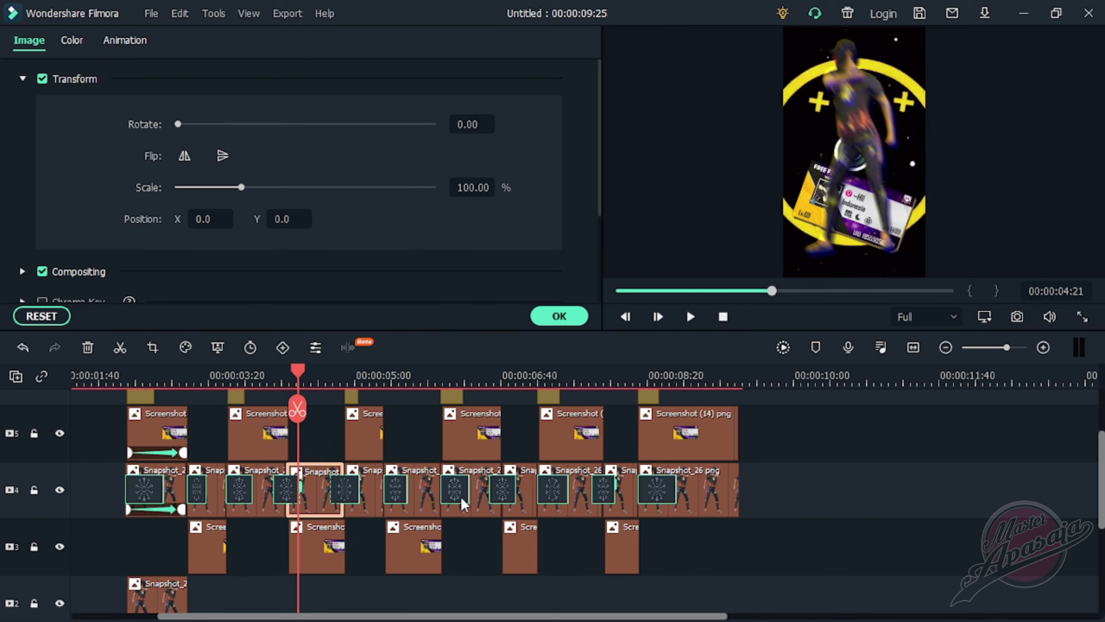
{"action": "left_click", "coordinate": [428, 506]}
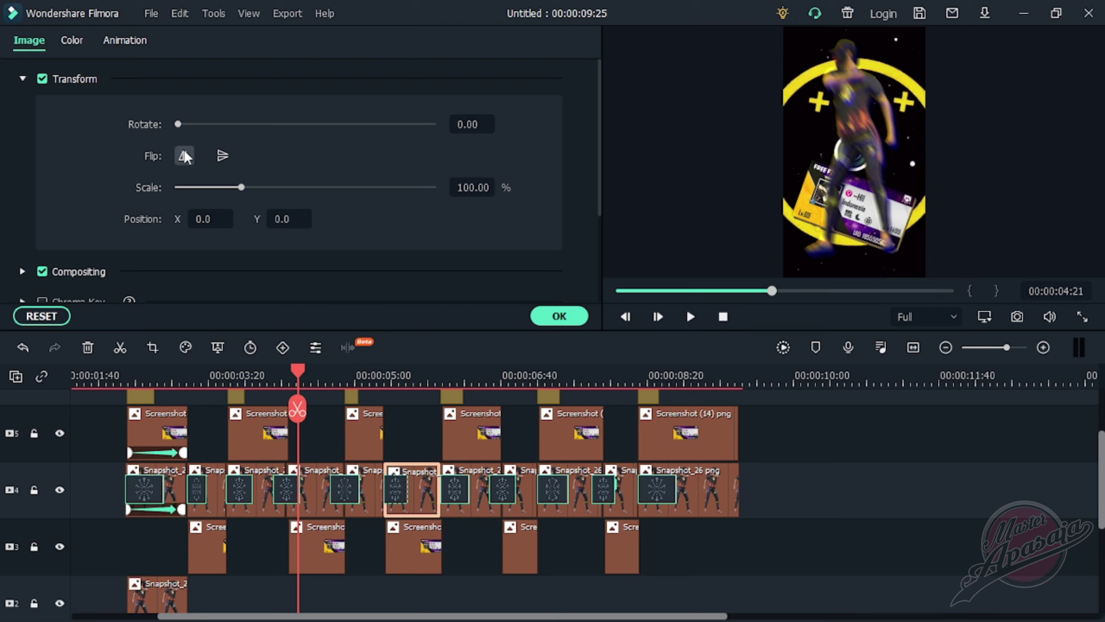
{"action": "left_click", "coordinate": [398, 379]}
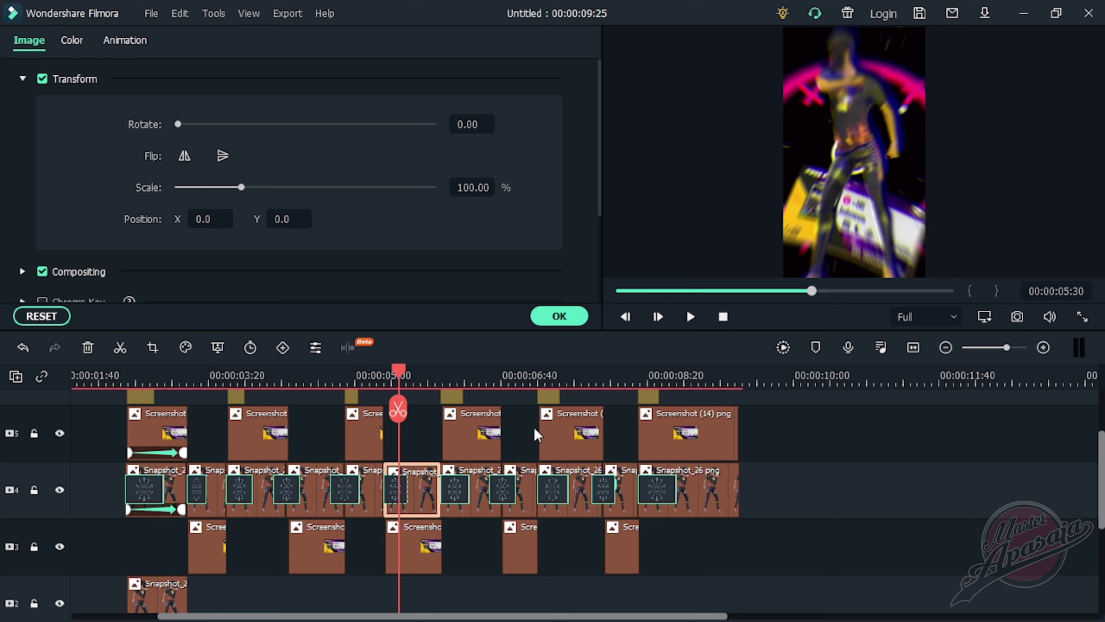
Flip the eighth and tenth character pieces on track 4 horizontally and apply the changes
{"action": "left_click", "coordinate": [539, 490]}
{"action": "left_click", "coordinate": [517, 376]}
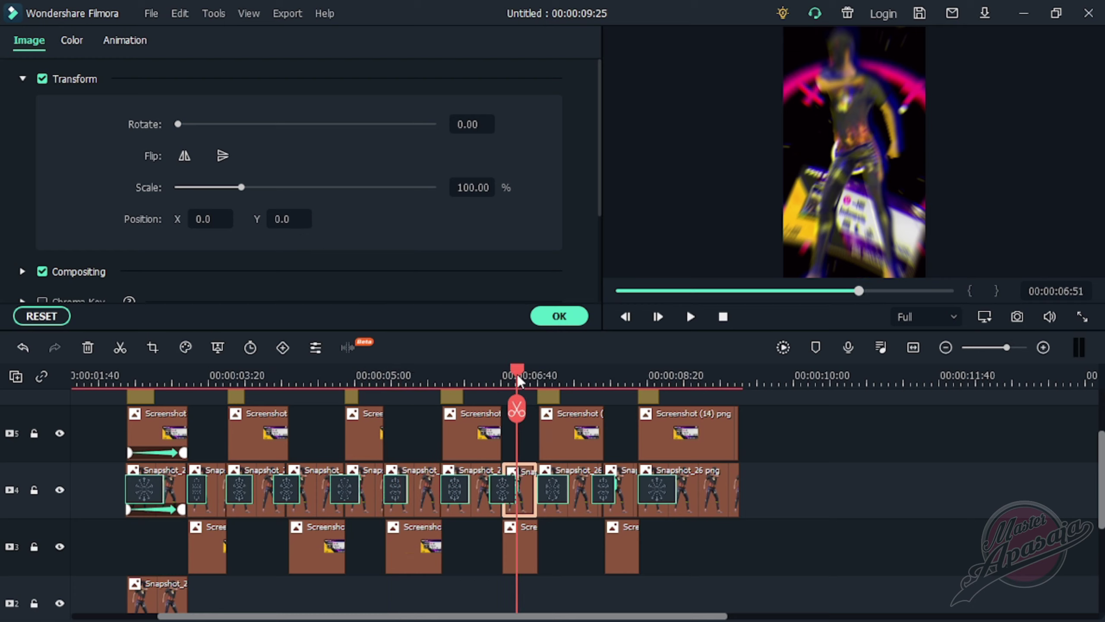
{"action": "left_click", "coordinate": [185, 156]}
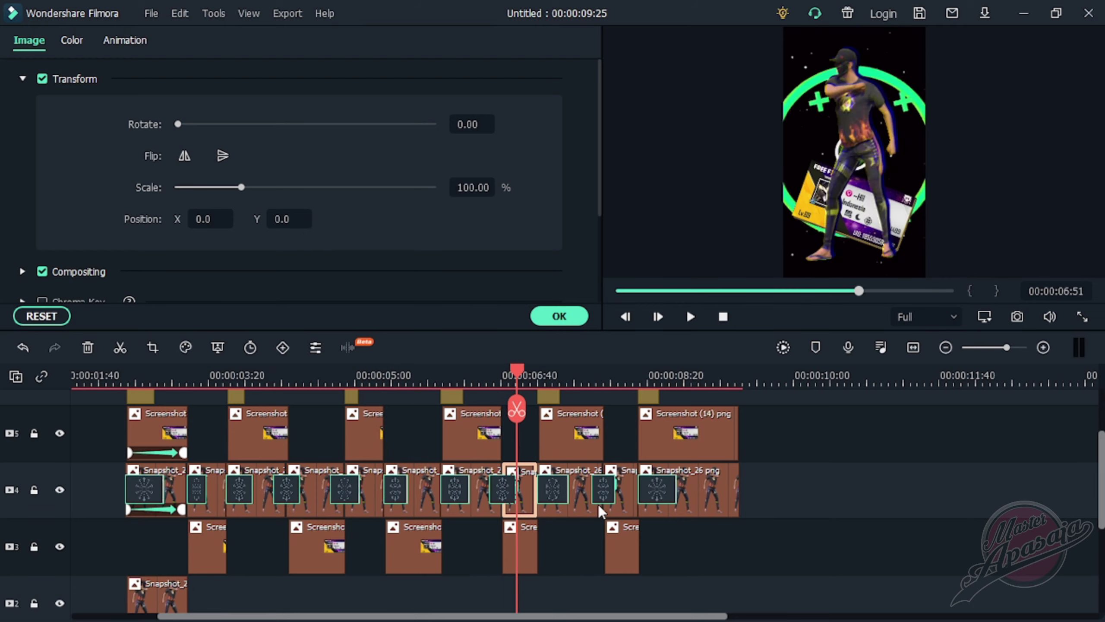
{"action": "left_click", "coordinate": [627, 505]}
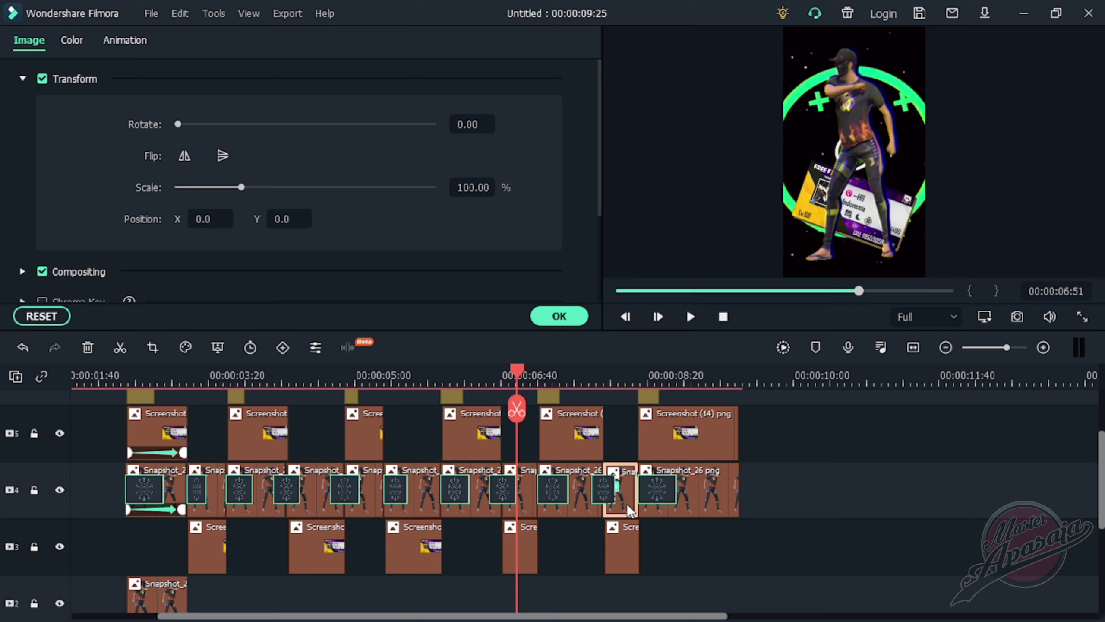
{"action": "left_click", "coordinate": [610, 370]}
{"action": "left_click", "coordinate": [184, 156]}
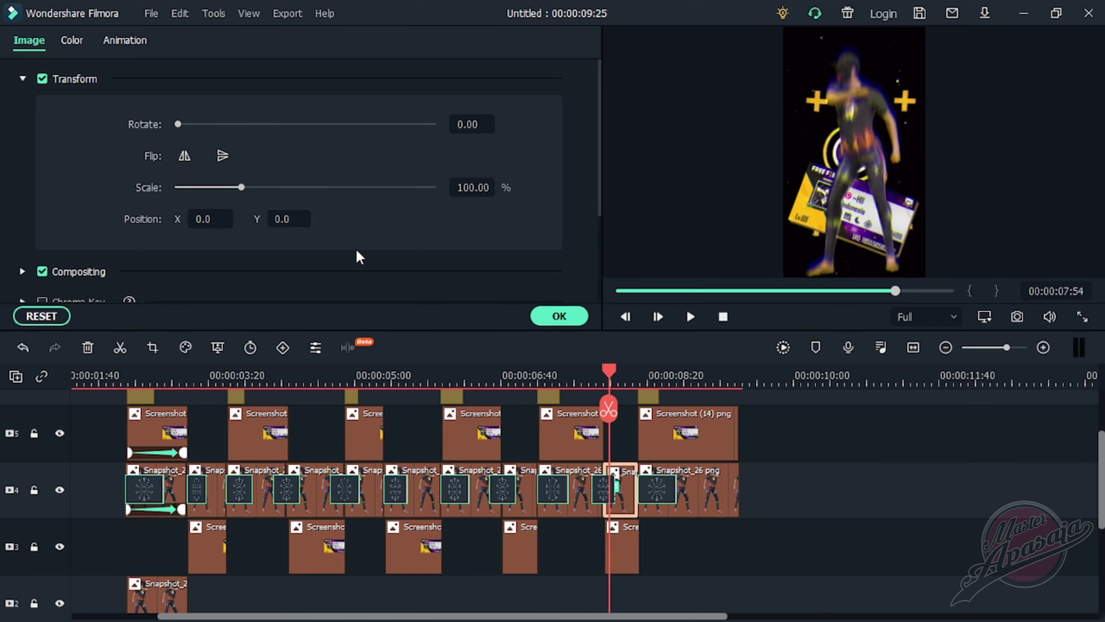
{"action": "left_click", "coordinate": [559, 316]}
Place the bintang clip on track 7 from the first Chaos 2 segment and trim its end to match the last pieces
{"action": "left_click_drag", "start_coordinate": [610, 370], "coordinate": [3, 392]}
{"action": "scroll", "coordinate": [911, 413], "scroll_direction": "up", "scroll_amount": 3}
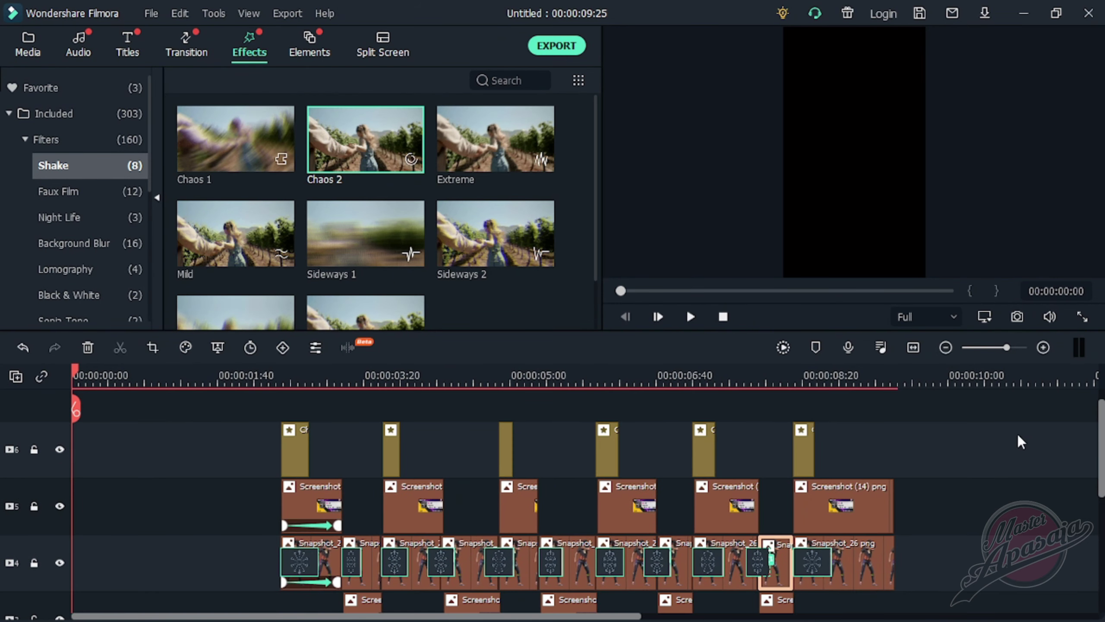
{"action": "left_click", "coordinate": [28, 47]}
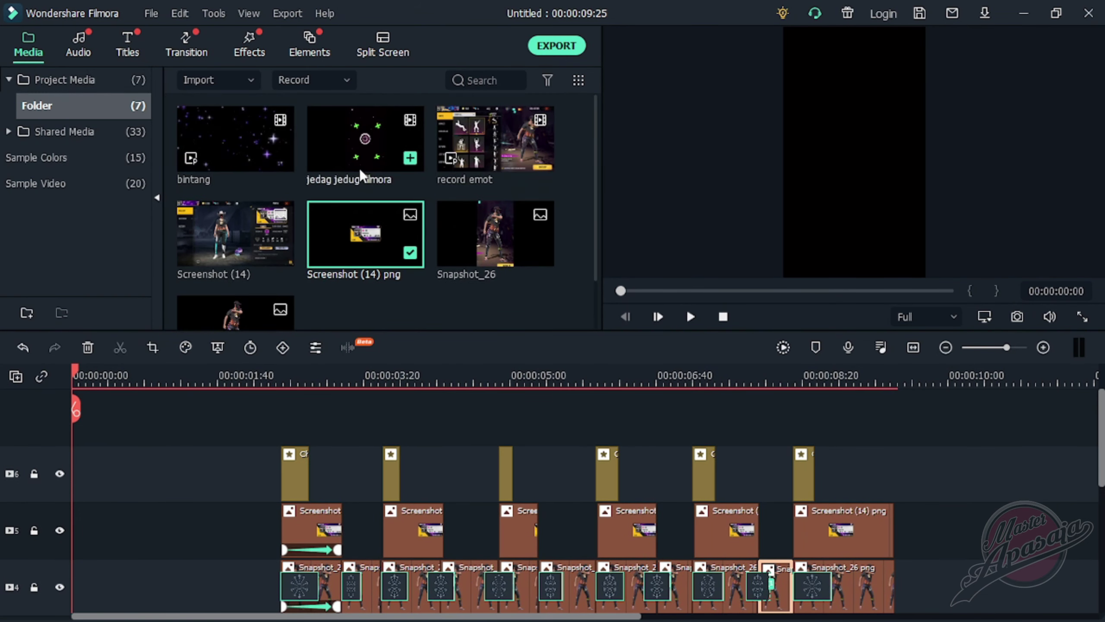
{"action": "left_click", "coordinate": [212, 143]}
{"action": "left_click_drag", "start_coordinate": [214, 142], "coordinate": [278, 435]}
{"action": "scroll", "coordinate": [581, 377], "scroll_direction": "down", "scroll_amount": 3}
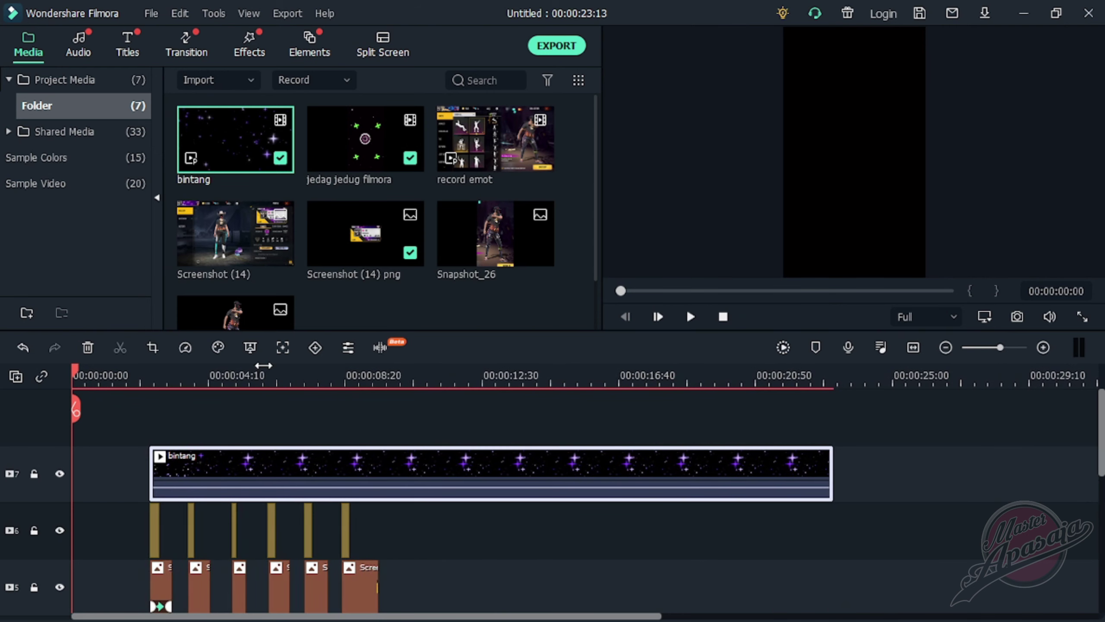
{"action": "left_click_drag", "start_coordinate": [831, 466], "coordinate": [379, 475]}
{"action": "scroll", "coordinate": [336, 375], "scroll_direction": "down", "scroll_amount": 2}
{"action": "scroll", "coordinate": [336, 375], "scroll_direction": "up", "scroll_amount": 3}
{"action": "scroll", "coordinate": [718, 453], "scroll_direction": "up", "scroll_amount": 2}
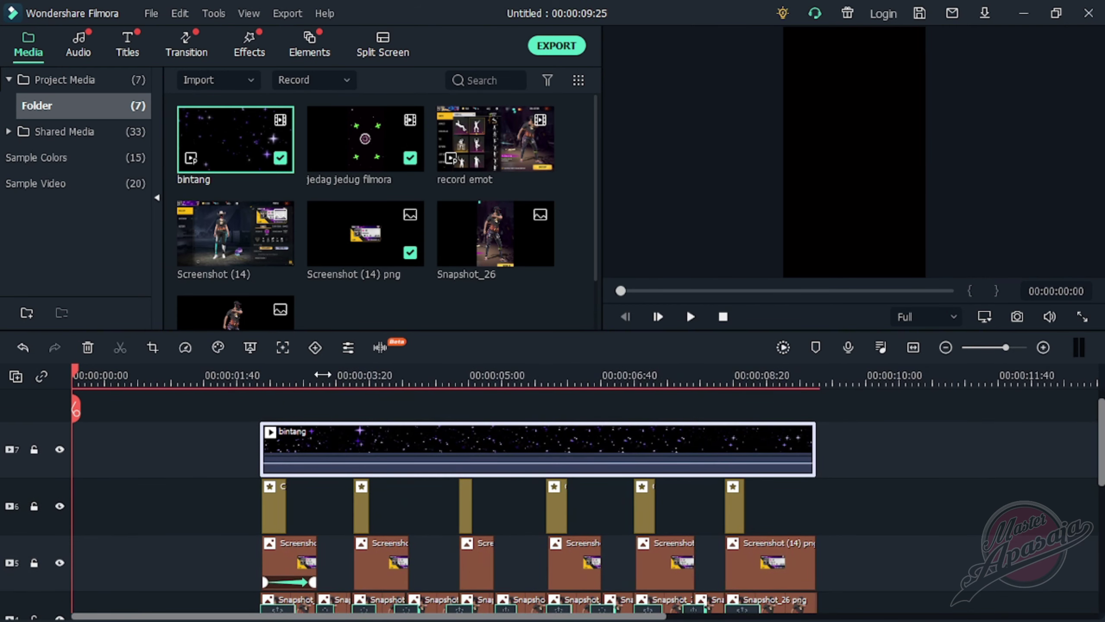
Set the blending mode of the bintang clip on track 7 to Screen
{"action": "left_click", "coordinate": [322, 440]}
{"action": "right_click", "coordinate": [346, 445]}
{"action": "left_click", "coordinate": [394, 19]}
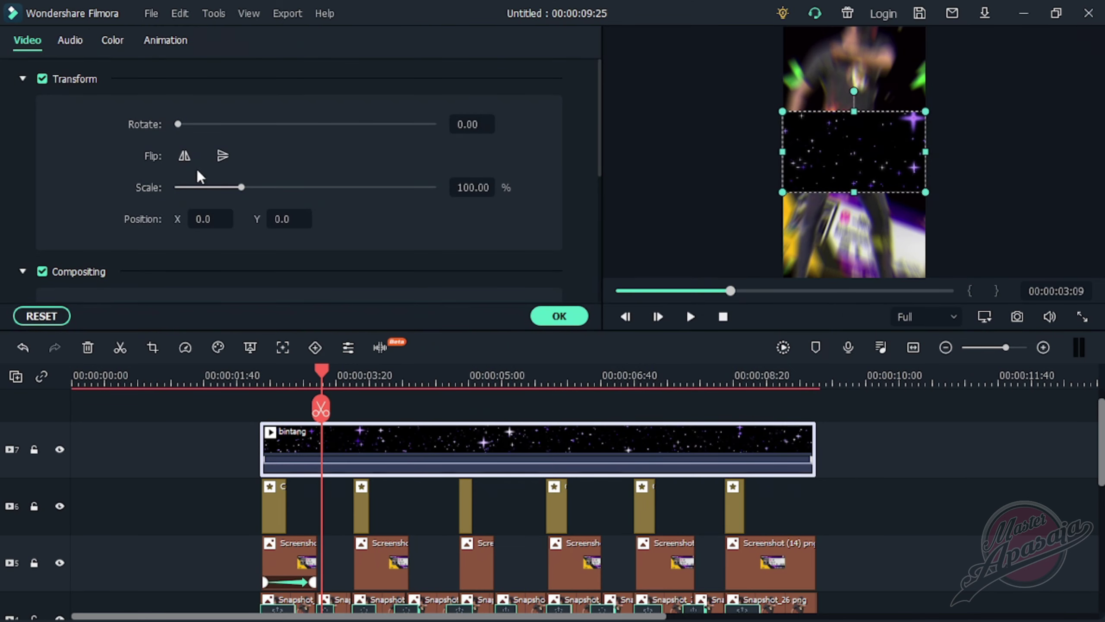
{"action": "left_click", "coordinate": [22, 78]}
{"action": "left_click", "coordinate": [240, 157]}
{"action": "left_click", "coordinate": [229, 346]}
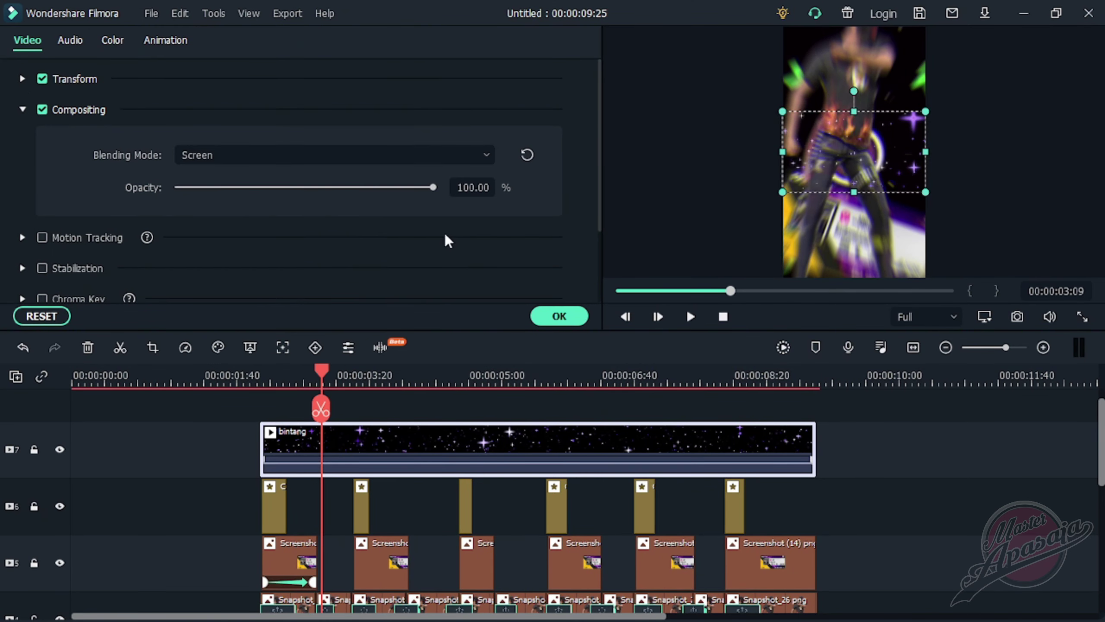
Lower the bintang clip's opacity to 93.63% and enlarge it to cover the whole vertical frame
{"action": "left_click_drag", "start_coordinate": [433, 188], "coordinate": [416, 188]}
{"action": "left_click_drag", "start_coordinate": [942, 216], "coordinate": [904, 154]}
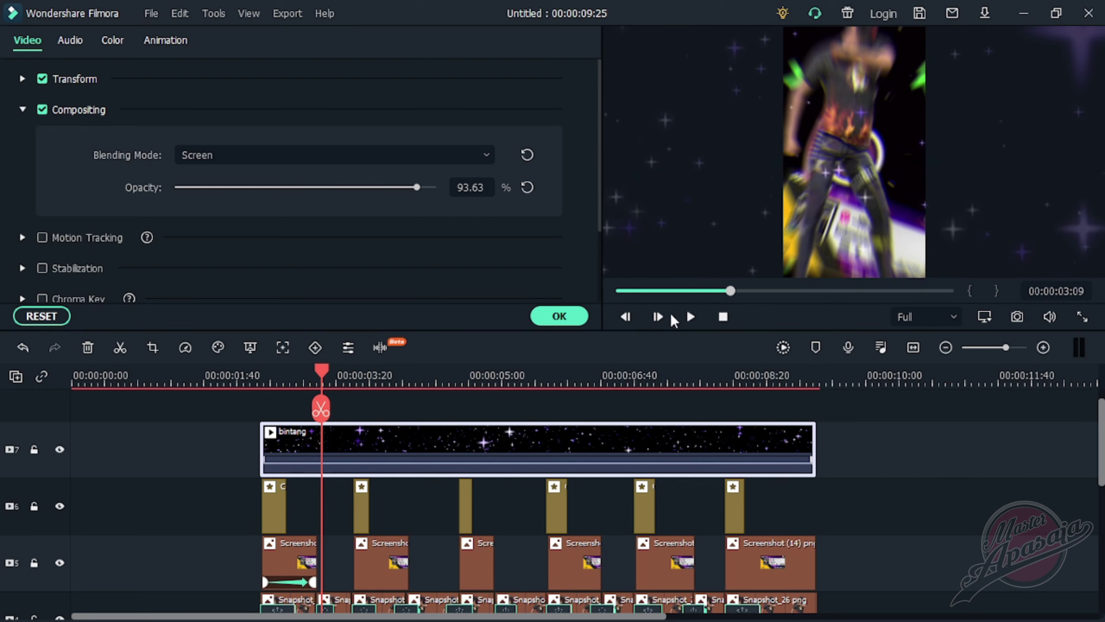
{"action": "left_click", "coordinate": [559, 316]}
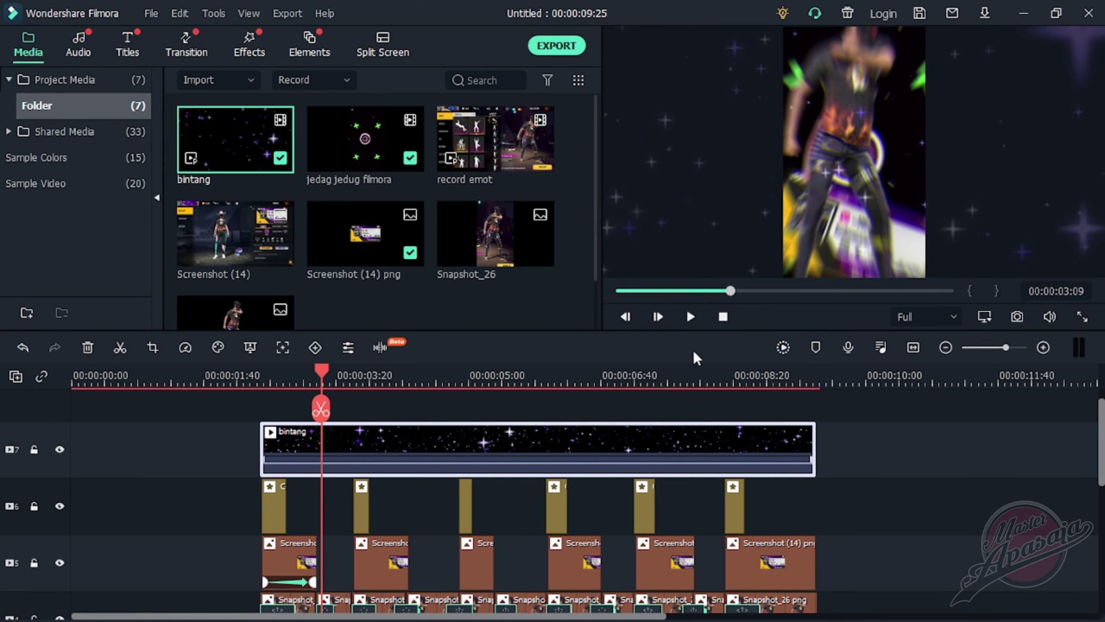
Return the playhead to the start and render the timeline preview for smooth playback
{"action": "left_click", "coordinate": [723, 316]}
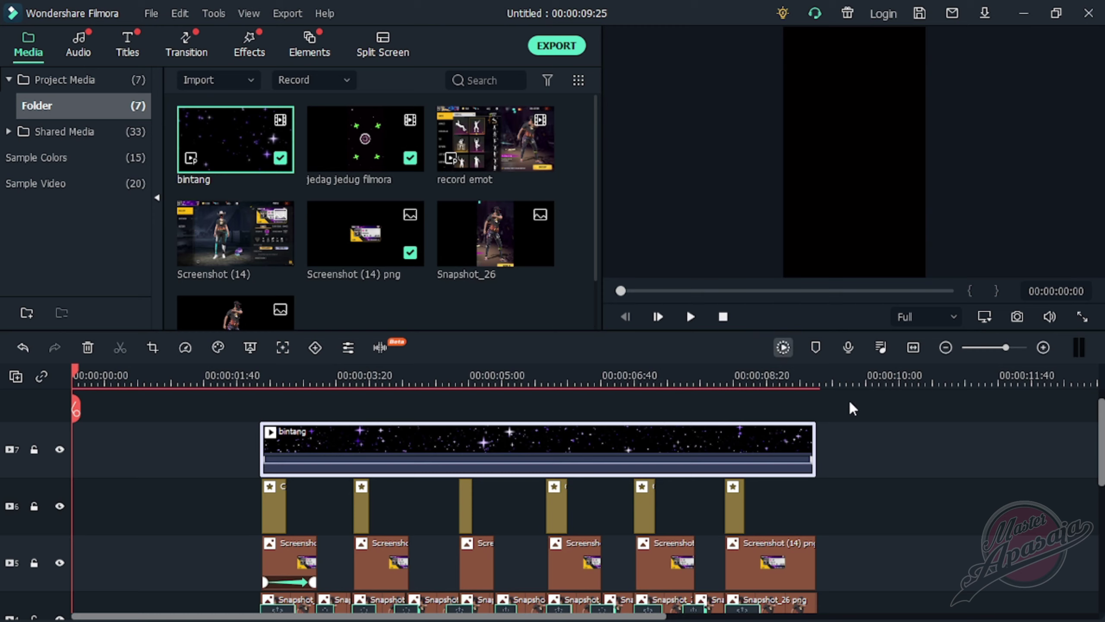
{"action": "key", "text": "Return"}
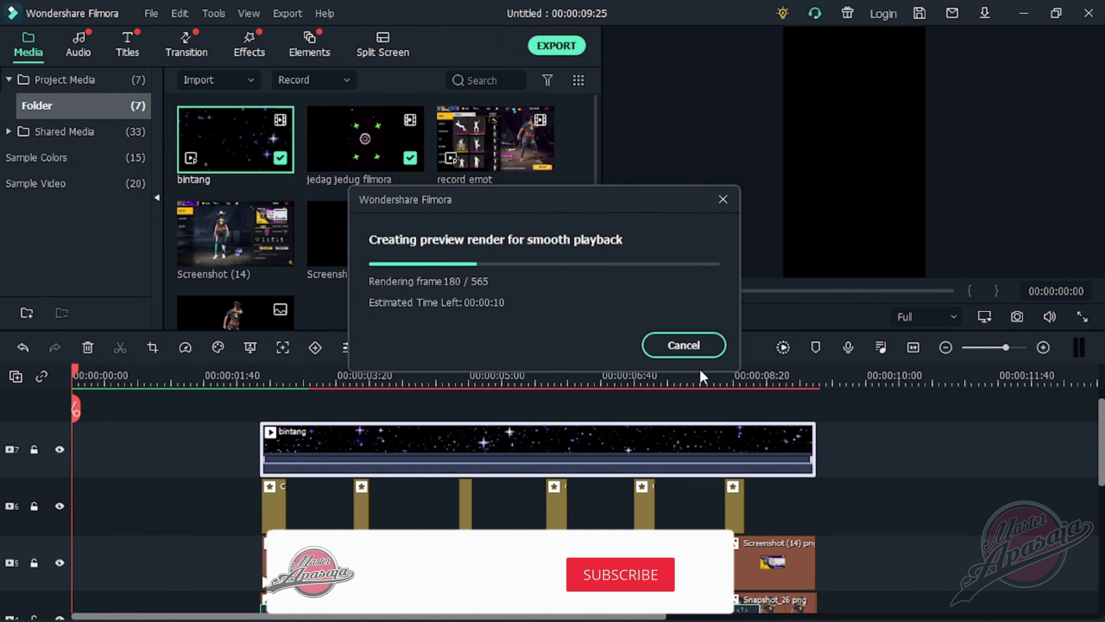